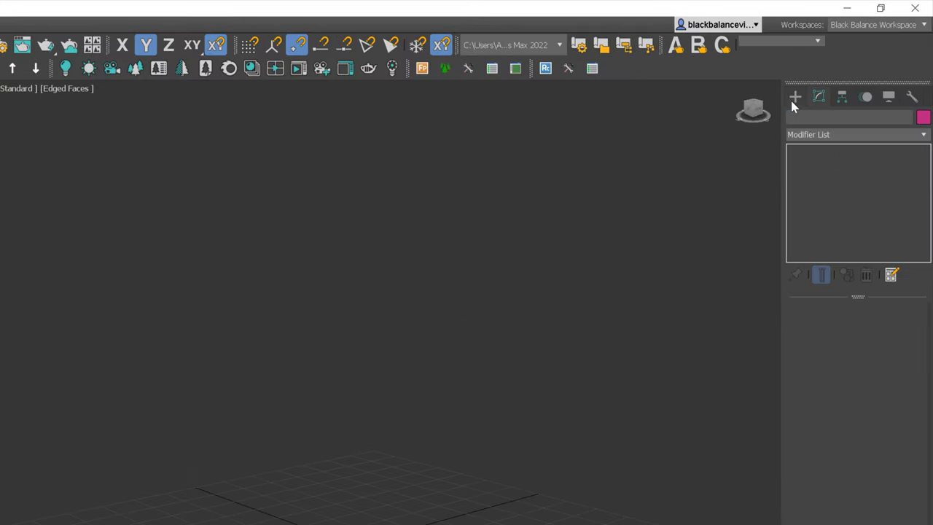
- Create a RailClone Pro object from the Itoo Software category near the Top viewport's origin, and delete it
left_click(793, 101)
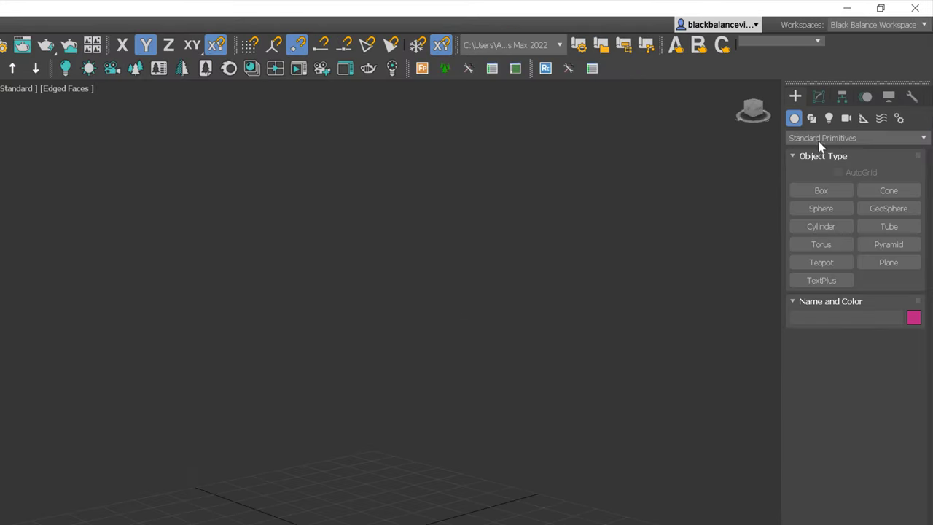
left_click(819, 139)
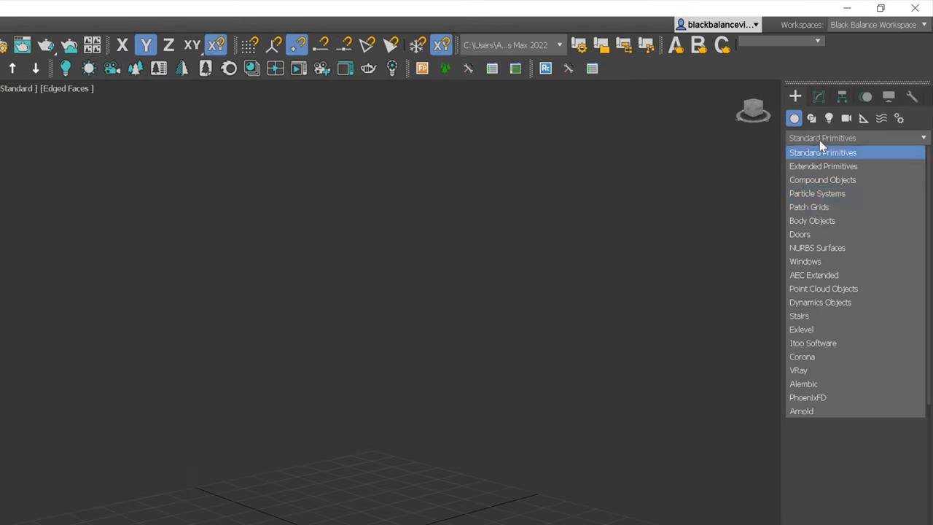
left_click(815, 344)
left_click(821, 205)
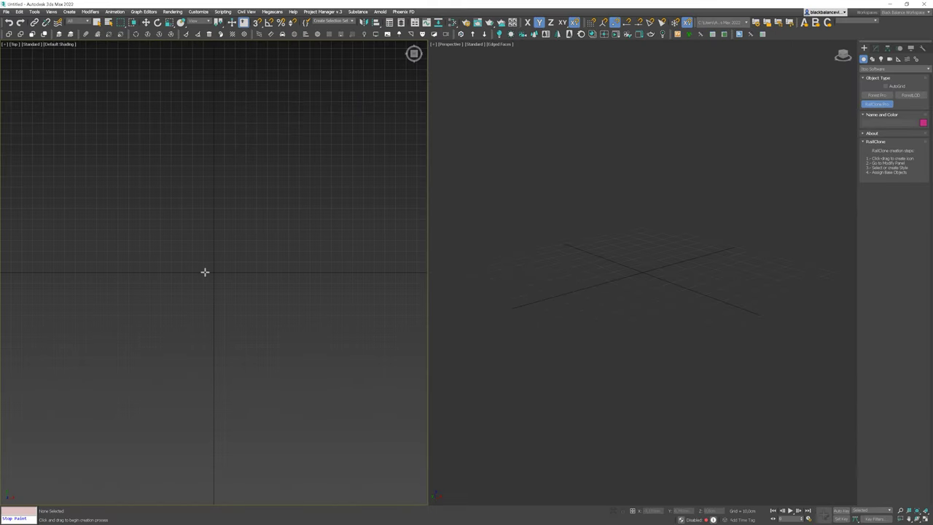
left_click_drag(205, 271, 255, 282)
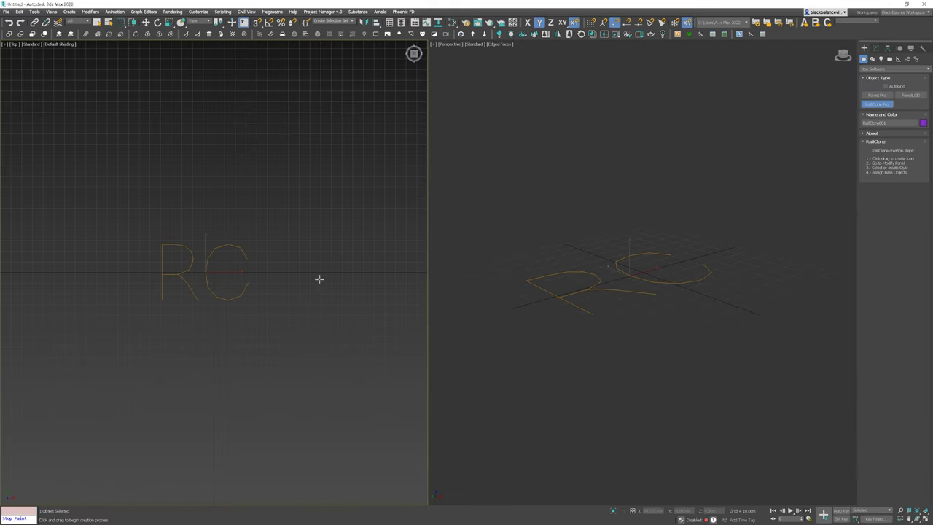
key("Delete")
- Place a RailClone object near the origin of the Top viewport and open its style library
left_click(739, 35)
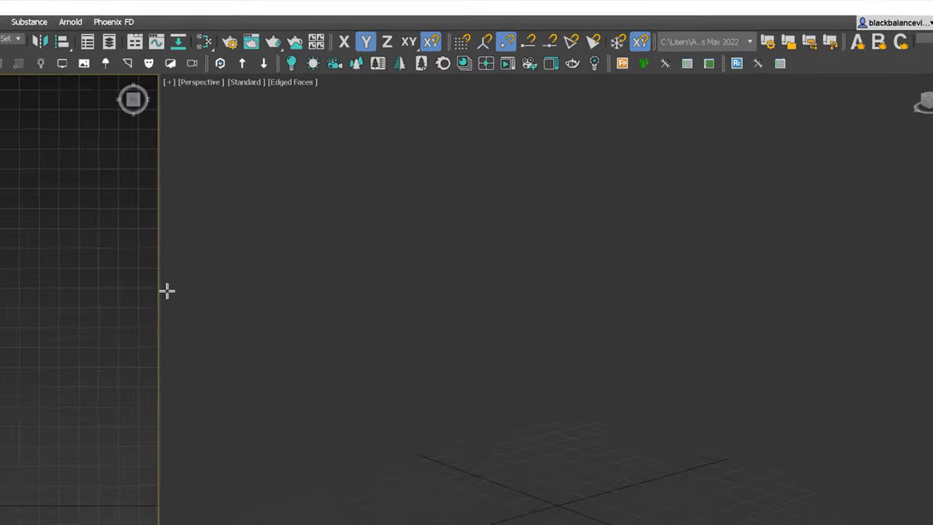
left_click_drag(0, 524, 0, 524)
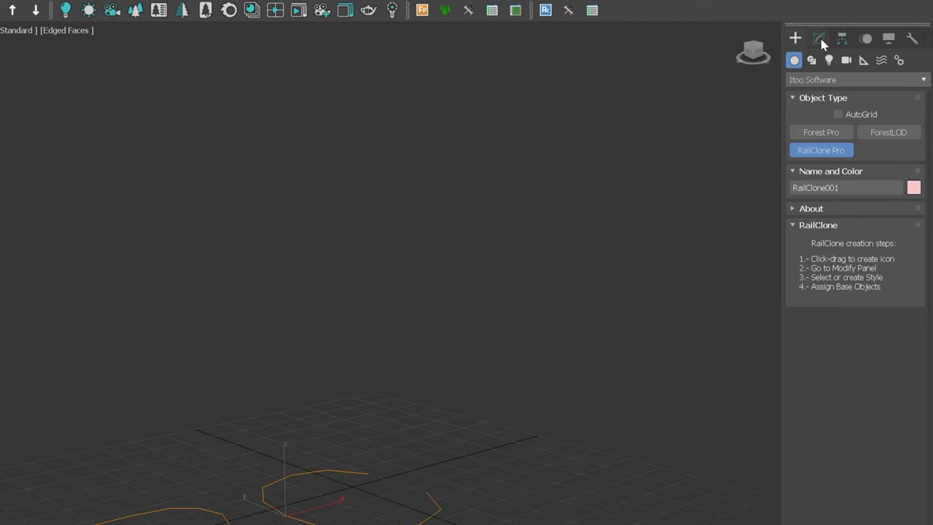
left_click(819, 39)
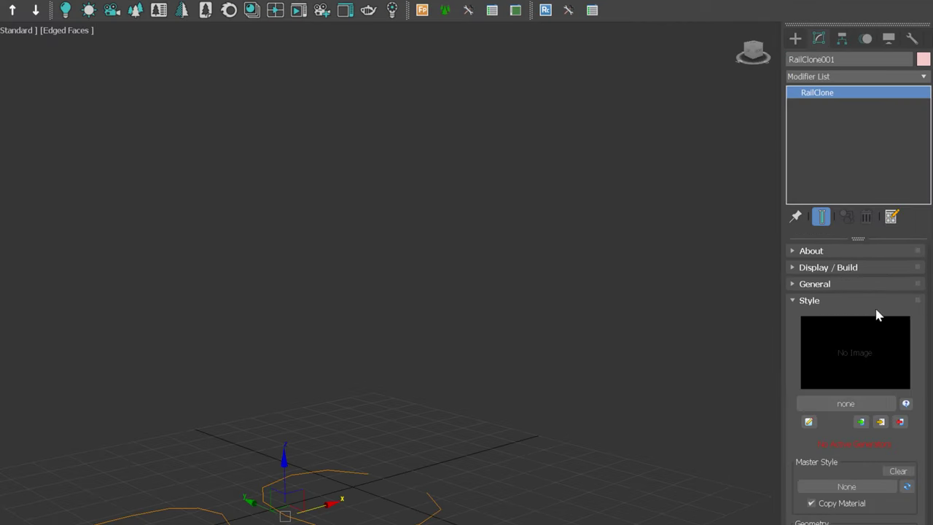
left_click(848, 405)
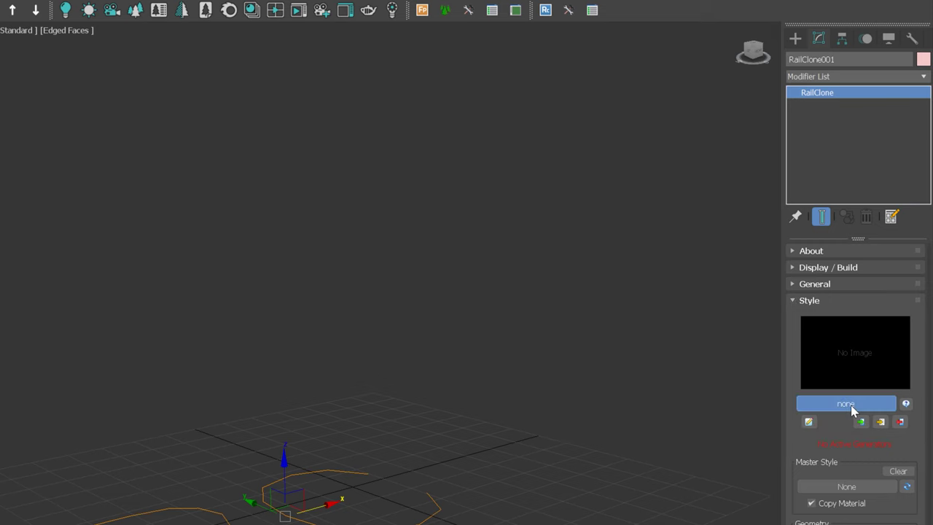
- Import the Glass Handrail 3 style from the library's Architecture > Interior > Railings category
left_click(152, 78)
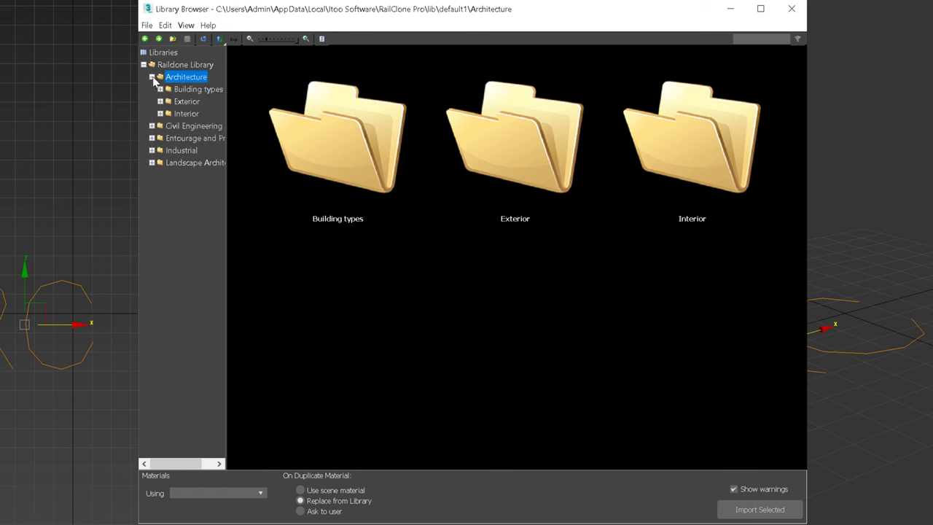
left_click(160, 115)
left_click(194, 163)
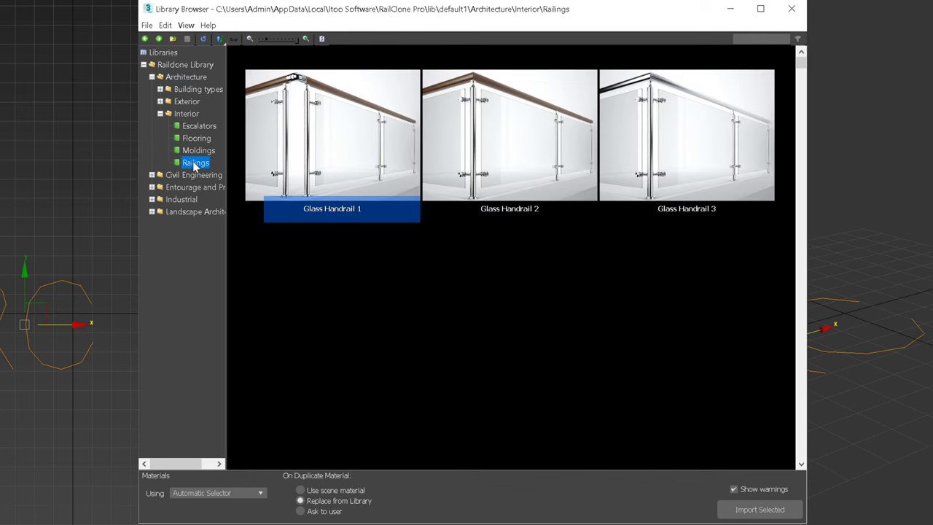
scroll(703, 166, "down", 6)
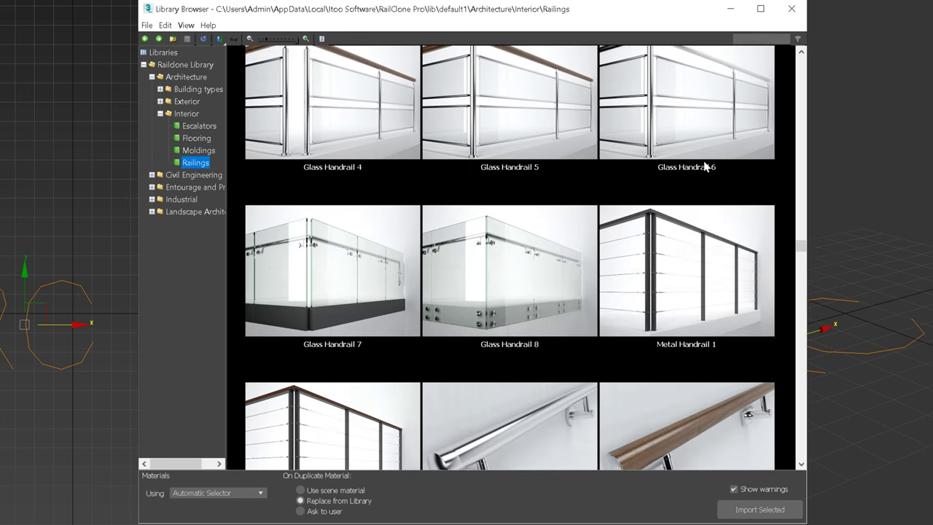
scroll(704, 167, "up", 3)
scroll(704, 167, "up", 3)
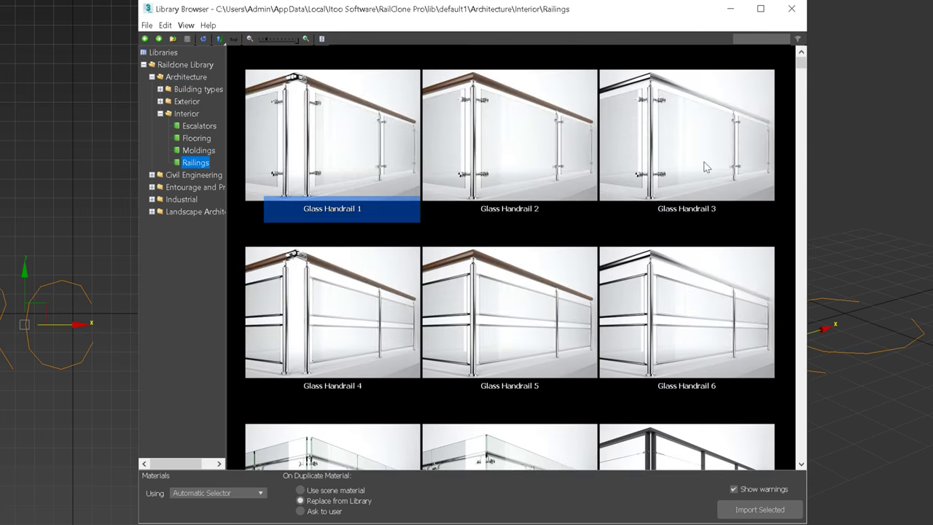
left_click(727, 151)
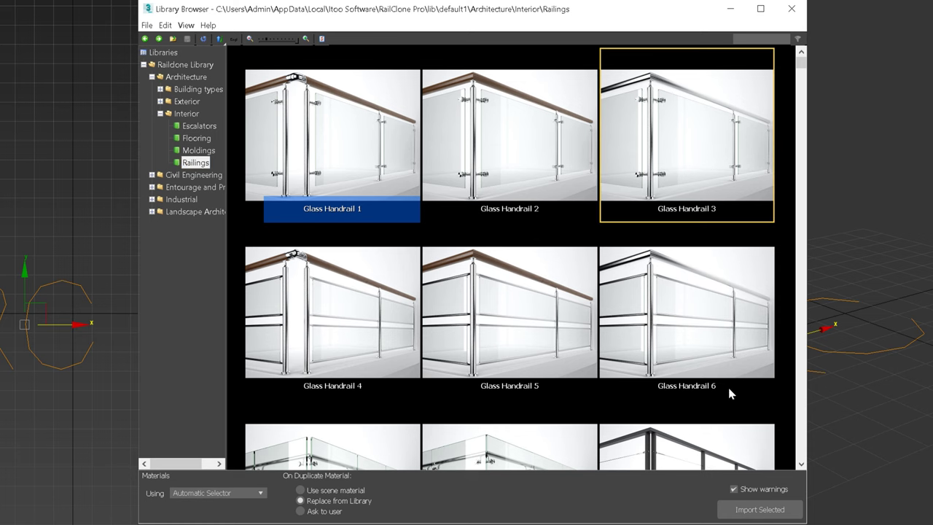
left_click(760, 509)
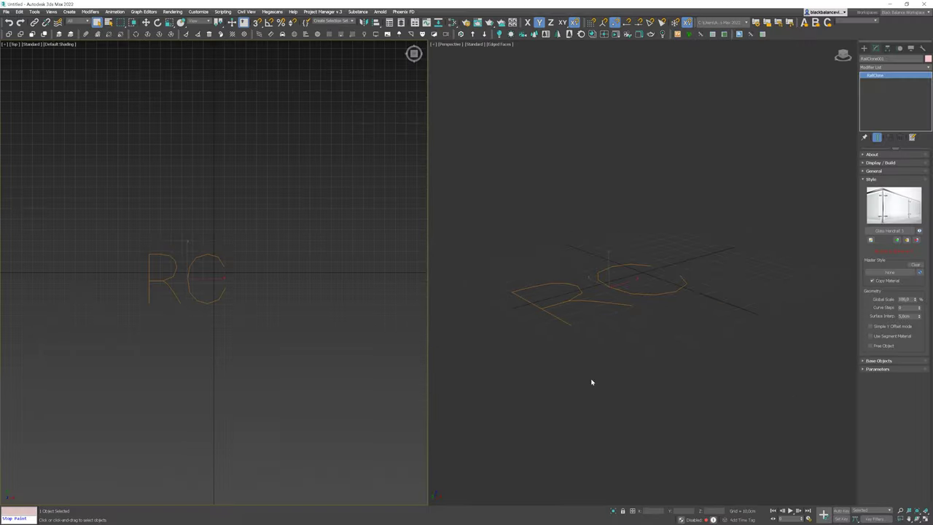
- Draw an open U-shaped line with three straight segments around the RailClone icon in the Top viewport
left_click(865, 48)
left_click(872, 59)
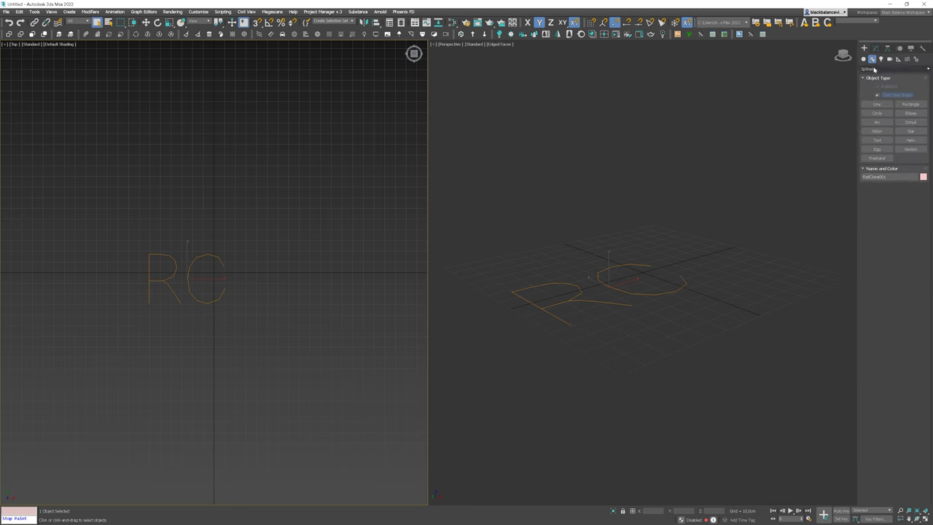
left_click(876, 104)
left_click(99, 271)
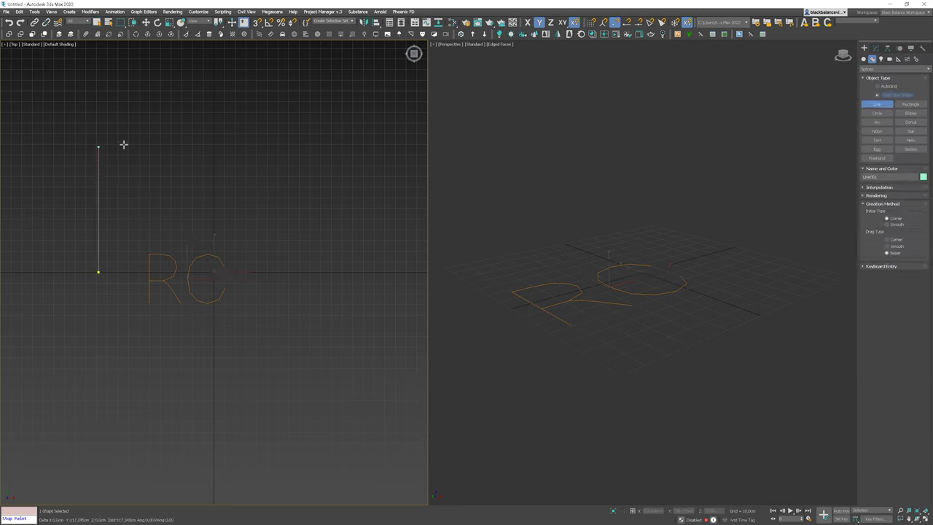
left_click(125, 137, "shift")
left_click(401, 138)
left_click(402, 271)
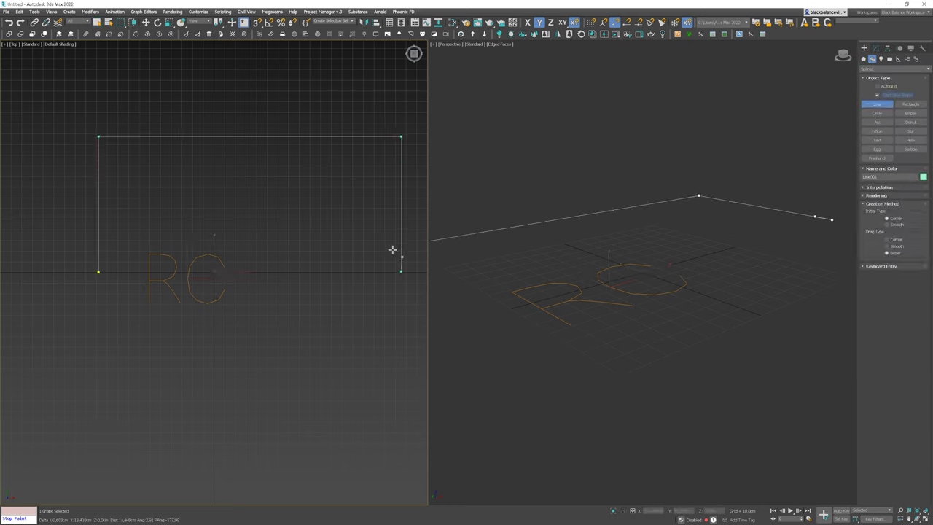
right_click(391, 249)
- Convert all four vertices of the U-shaped line to Corner and leave vertex editing
right_click(254, 157)
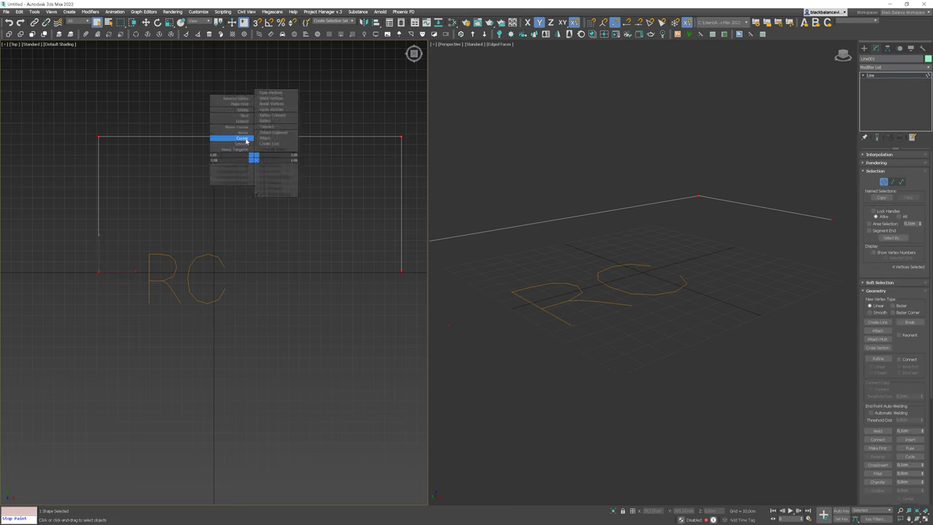
left_click(246, 138)
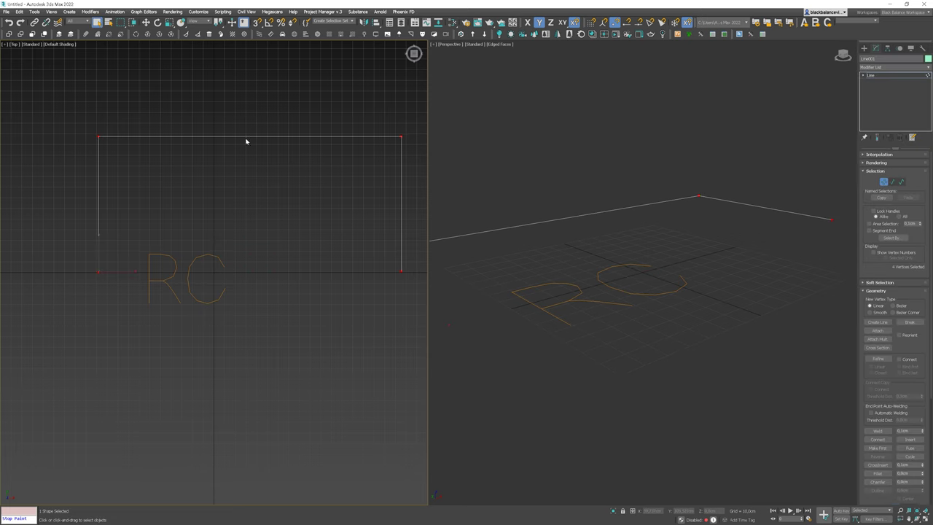
left_click(885, 184)
- Assign the U-shaped line as the Spline base object of the RailClone railing
left_click(203, 255)
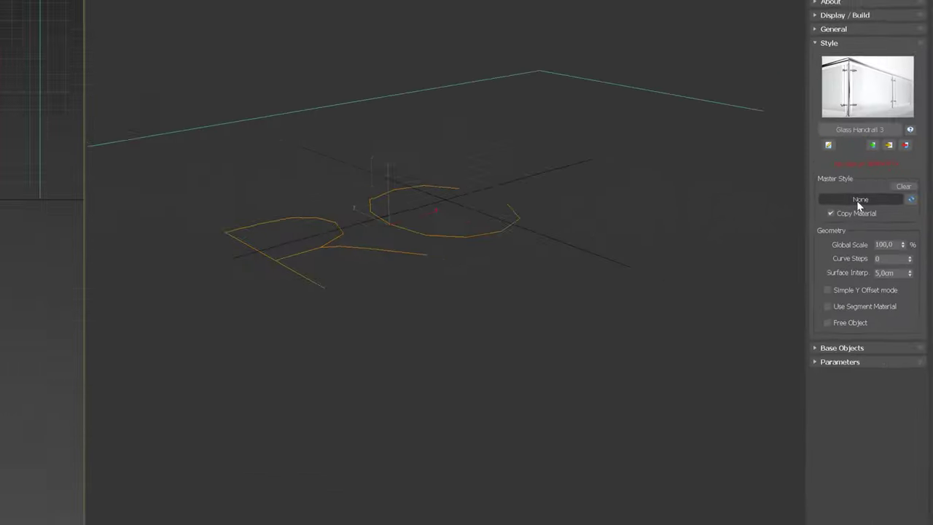
left_click(817, 342)
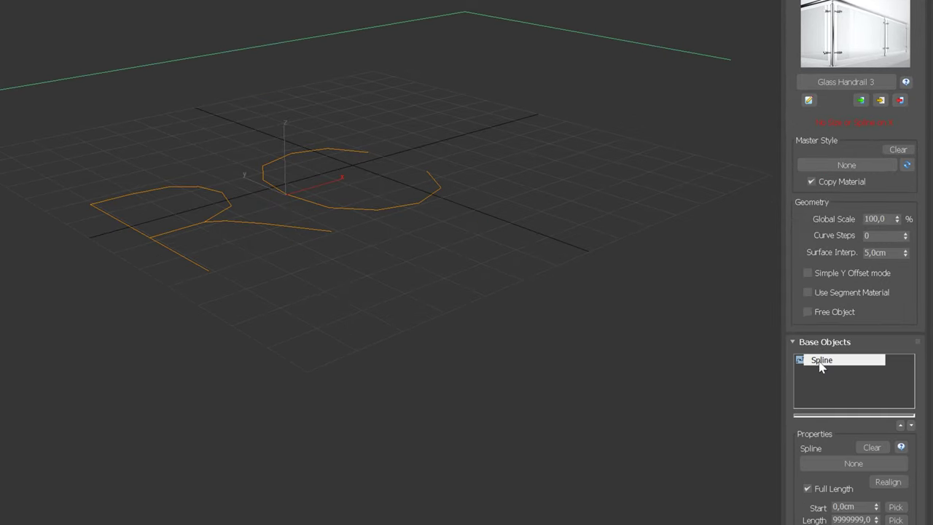
left_click(832, 464)
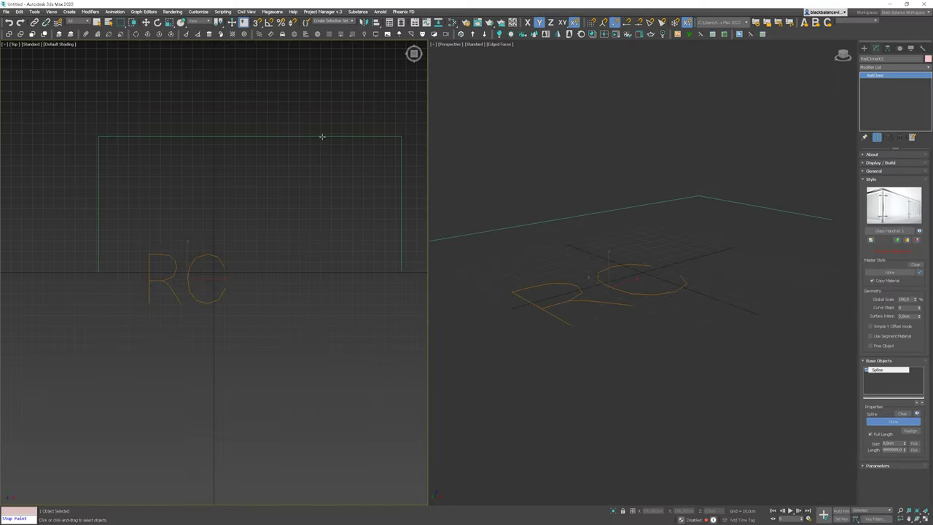
left_click(322, 137)
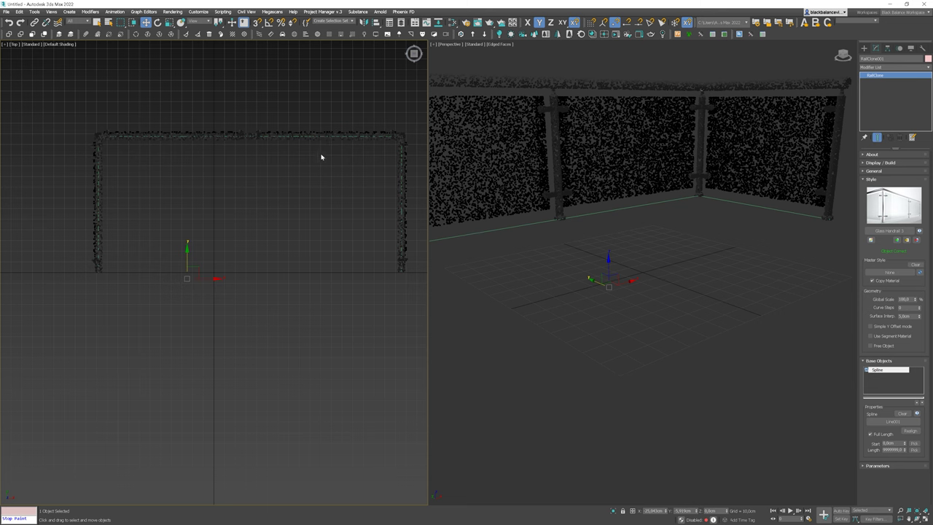
- Reshape the railing's path by moving the two vertices at one end of the U-shaped line outward
middle_click_drag(324, 177, 267, 229, "alt")
left_click(299, 211)
key("1")
left_click_drag(379, 223, 562, 291)
scroll(293, 294, "down", 2)
scroll(242, 273, "down", 3)
middle_click_drag(242, 273, 329, 223, "alt")
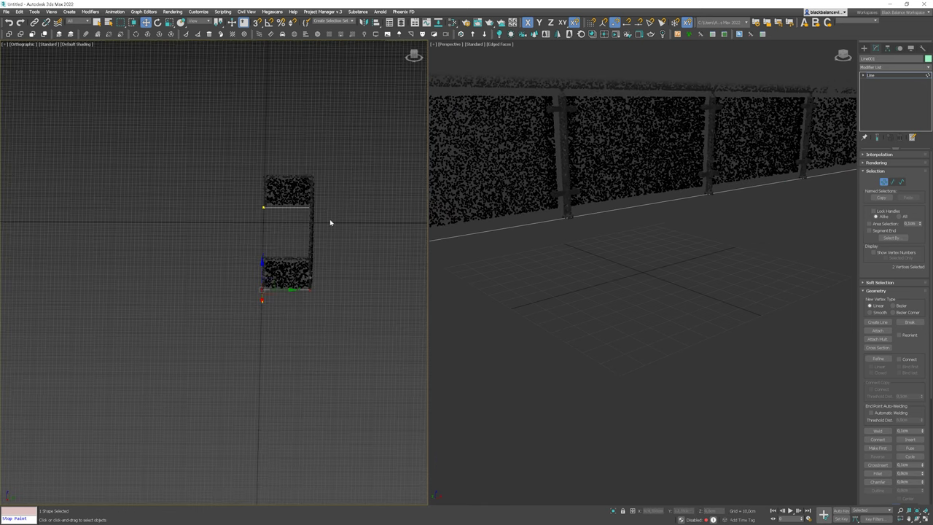
left_click_drag(330, 287, 425, 283)
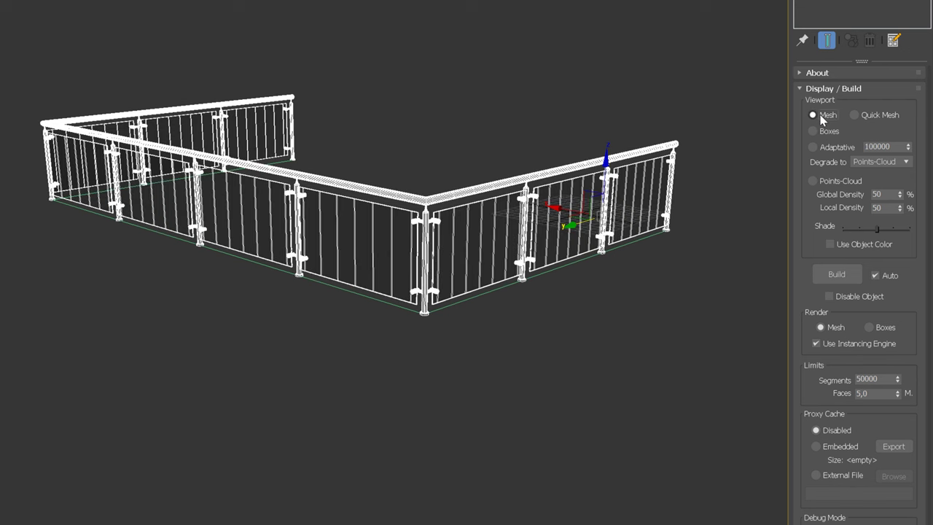
- Show the railing as Boxes, and switch its viewport display to Adaptative with a limit of 1000
left_click(815, 131)
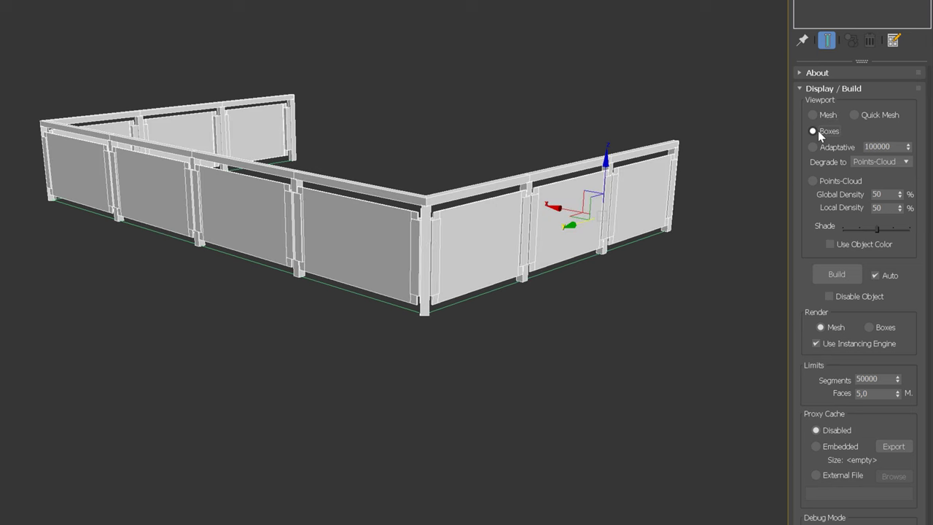
left_click(815, 147)
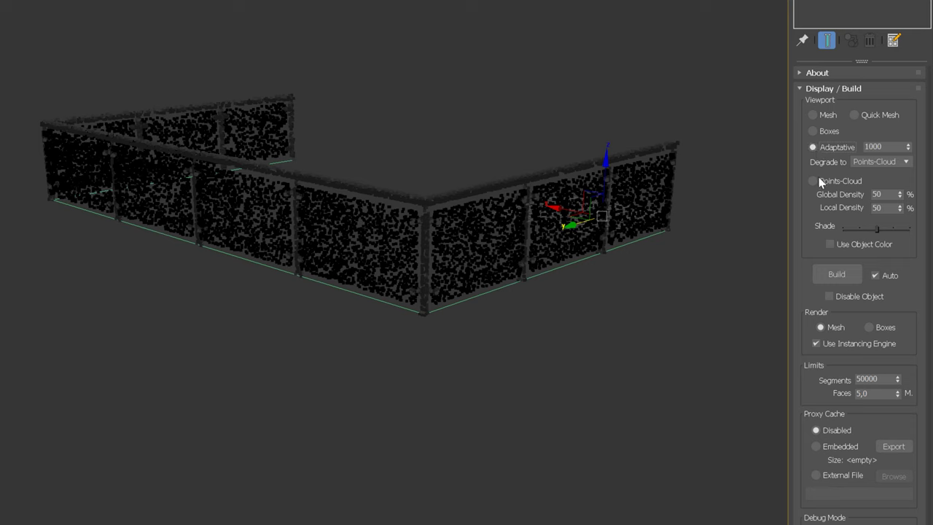
- Display the railing as Points-Cloud with Global Density and Local Density both set to 100%
double_click(886, 195)
key("Return")
key("Tab")
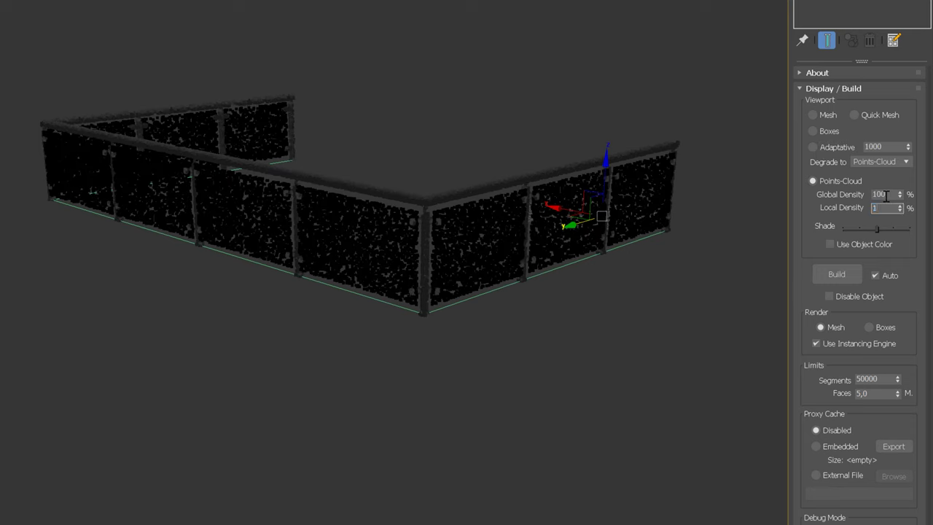
type("100")
key("Return")
- Set the point cloud's Global Density and Local Density to 50% each
double_click(884, 193)
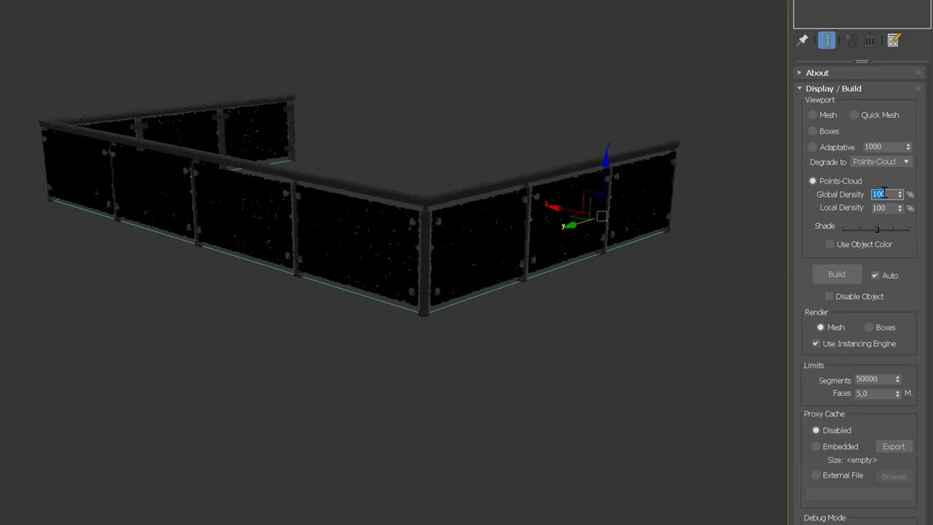
type("50")
key("Tab")
type("50")
key("Return")
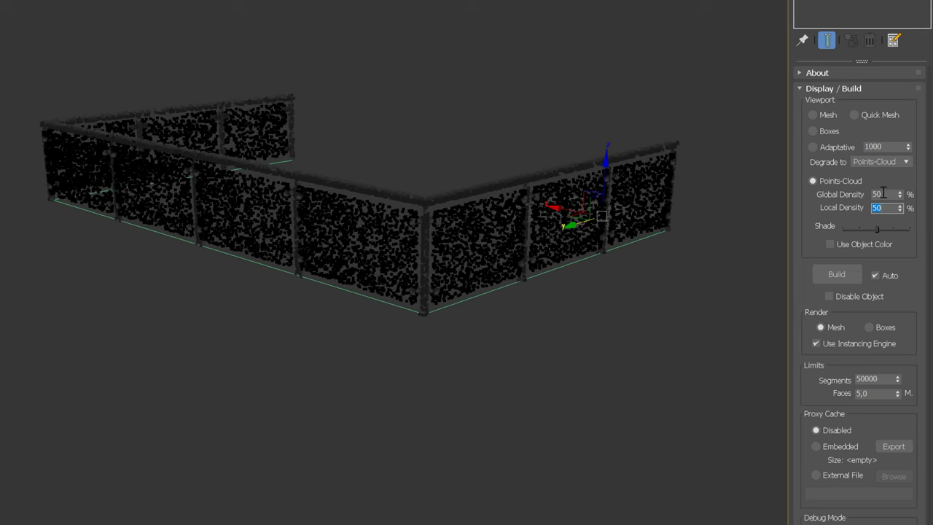
- Try the Shade setting and the Use Object Color option on the railing's point-cloud display
mouse_move(876, 229)
left_mouse_down()
mouse_move(907, 230)
mouse_move(852, 230)
mouse_move(867, 233)
left_mouse_up()
left_click(831, 245)
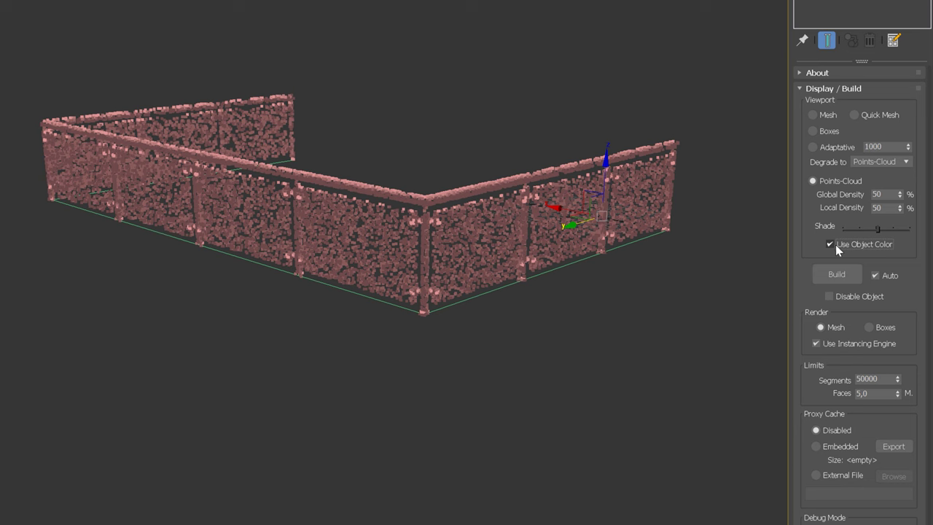
left_click(831, 244)
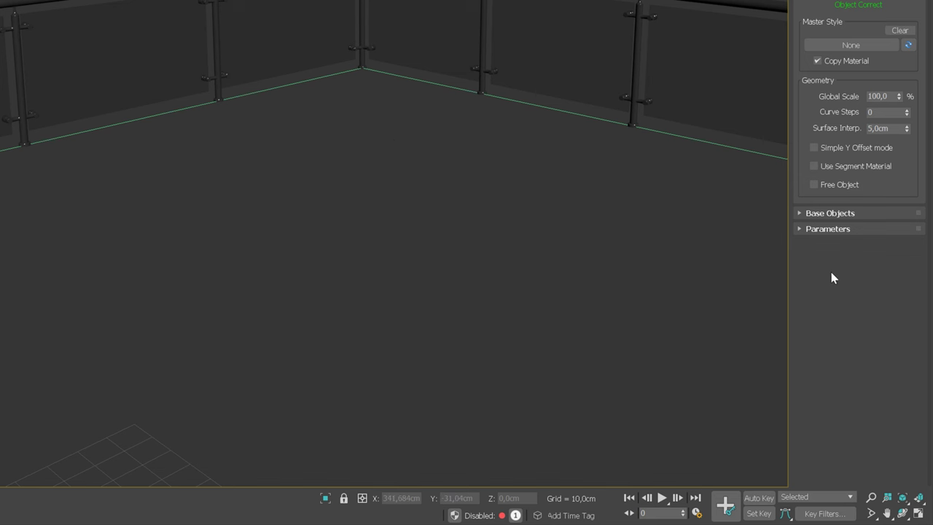
- Try the Mirror parameter of the railing style while viewing the glass clamps on the corner post
left_click(813, 228)
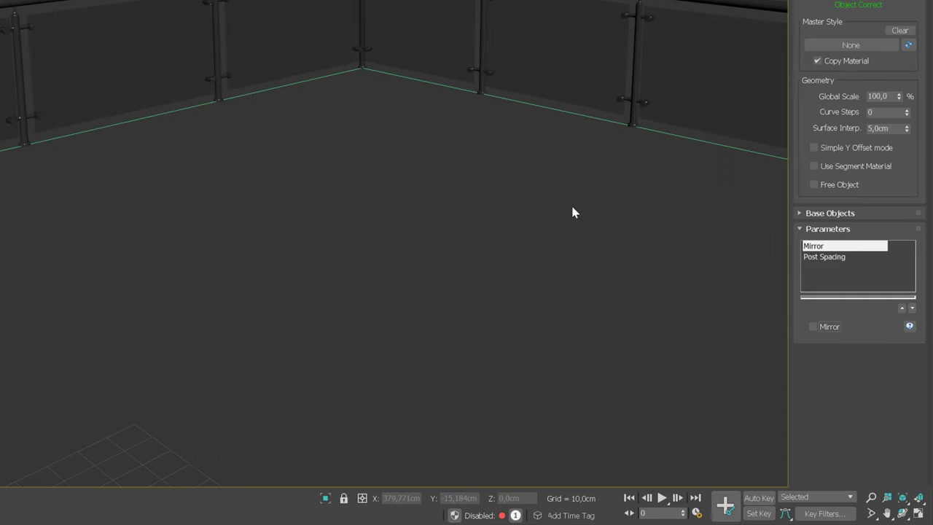
scroll(362, 29, "up", 3)
middle_click_drag(362, 22, 358, 87)
scroll(357, 73, "up", 3)
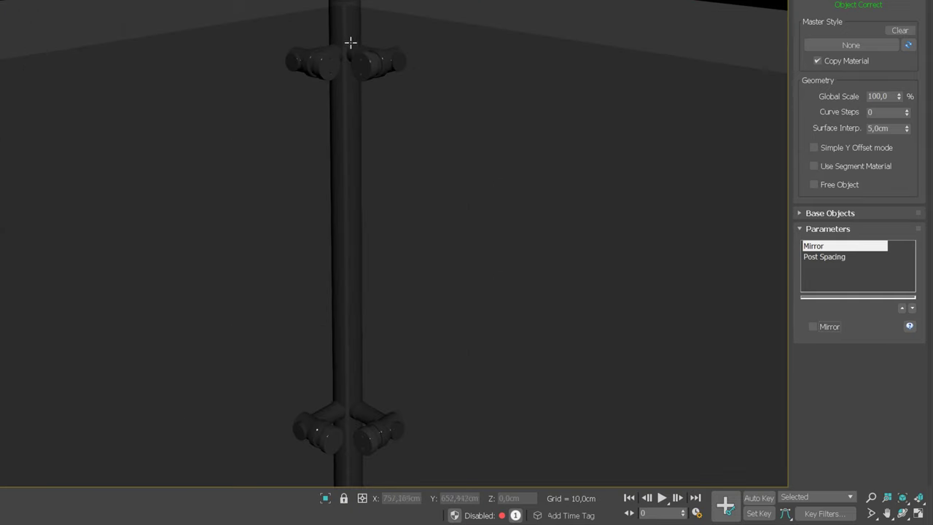
left_click(814, 326)
- Bring up the railing style's Post Spacing parameter and its value field
left_click(826, 259)
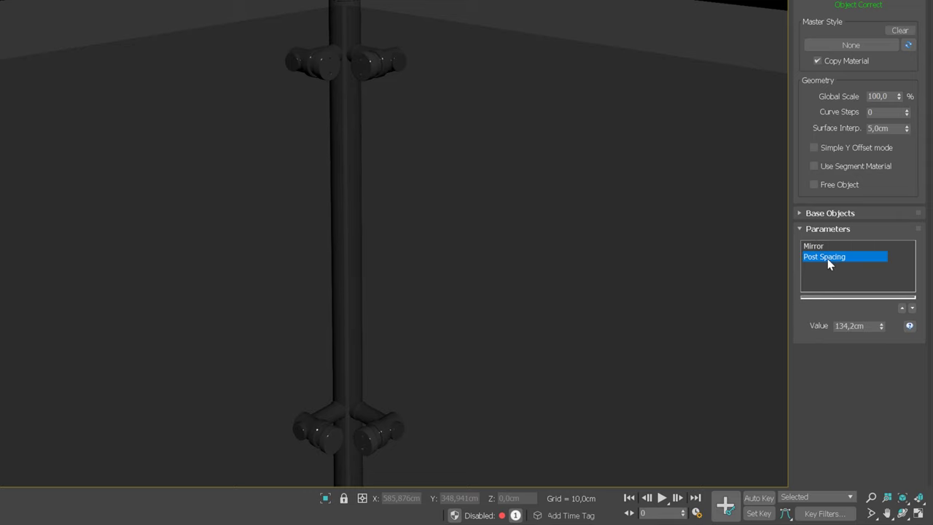
scroll(401, 221, "down", 6)
left_click(865, 325)
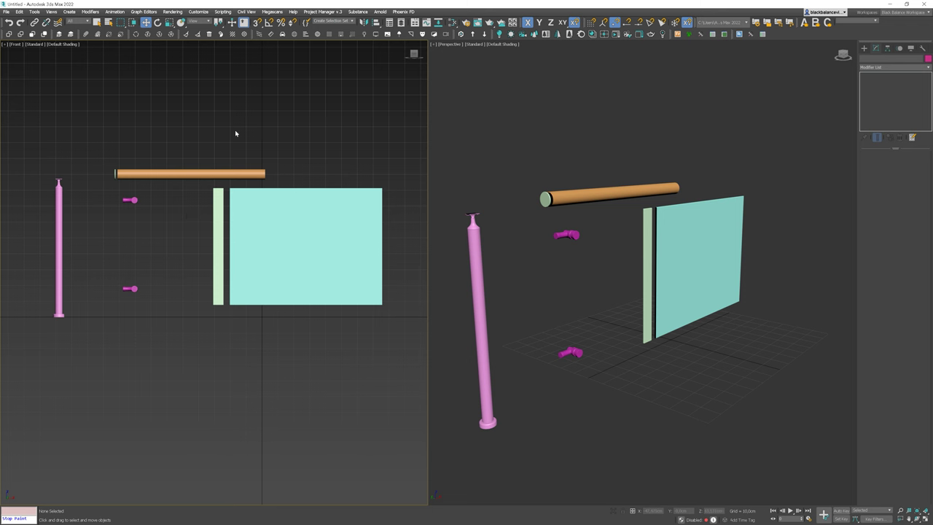
- Examine the top rail and its separate end cap up close in wireframe and with edged faces displayed
scroll(119, 176, "up", 10)
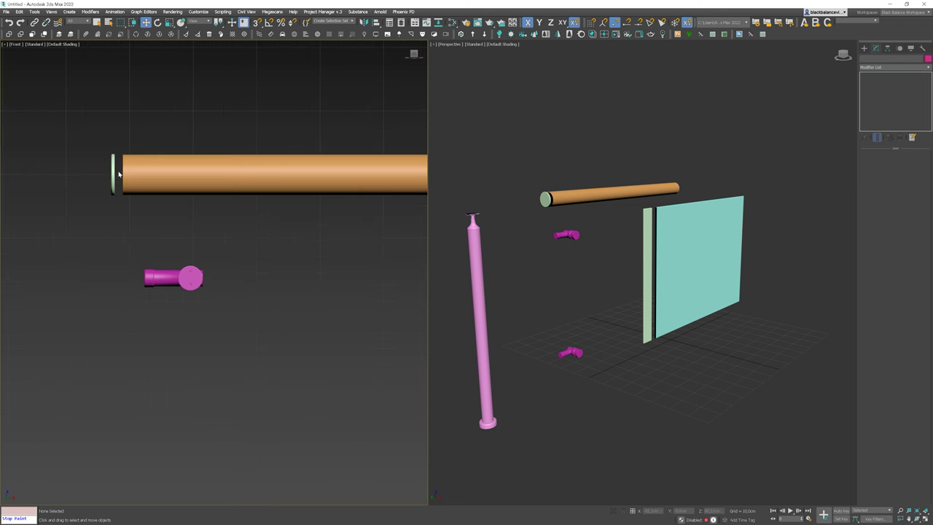
left_click(140, 167)
key("F3")
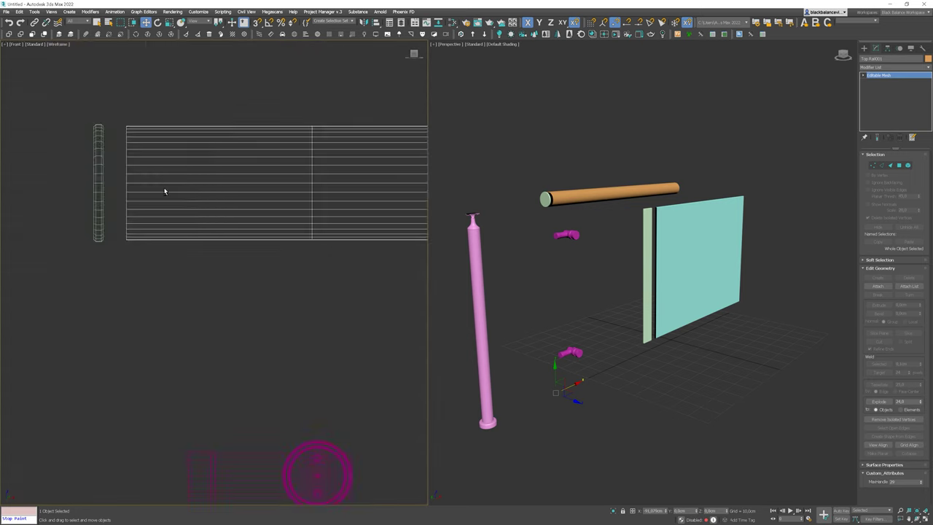
middle_click_drag(165, 191, 156, 196, "alt")
key("F3")
scroll(144, 116, "up", 3)
key("F4")
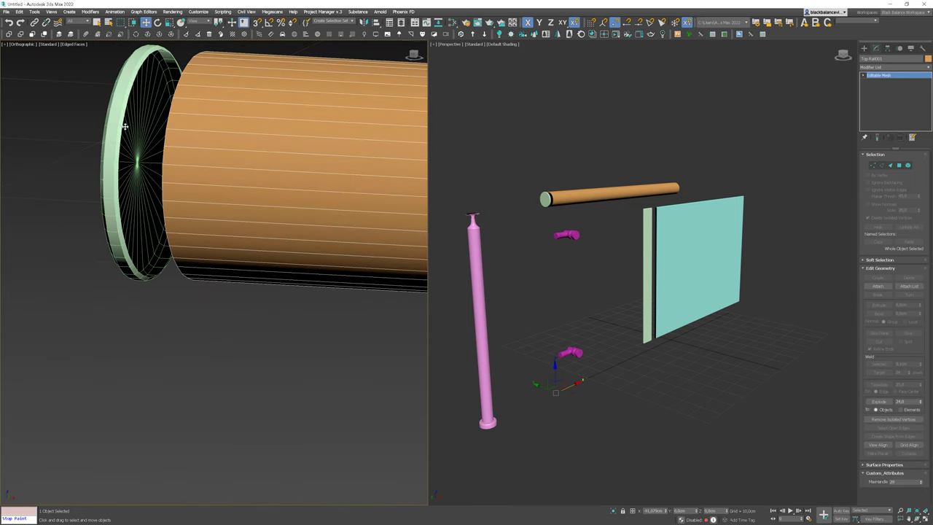
scroll(125, 126, "down", 3)
scroll(111, 140, "down", 5)
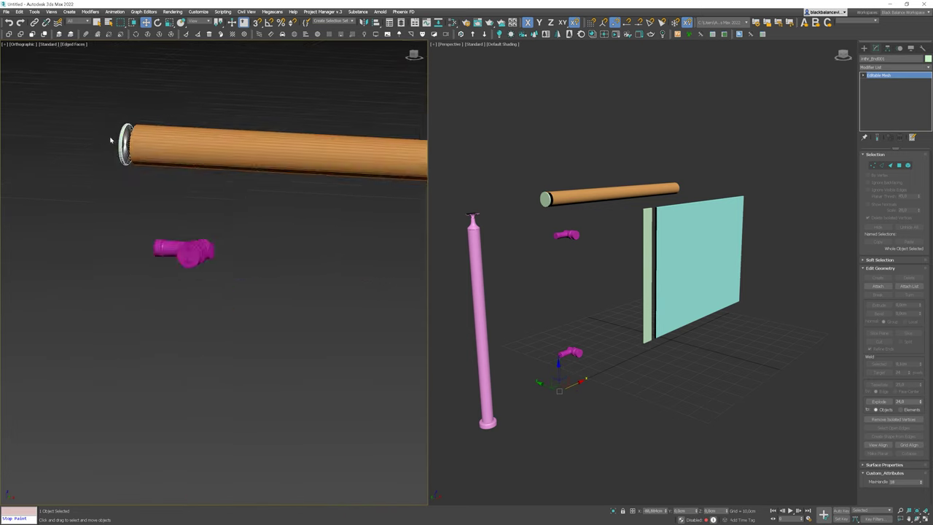
scroll(111, 140, "down", 6)
scroll(223, 157, "up", 7)
left_click(135, 145)
middle_click_drag(144, 160, 169, 162, "alt")
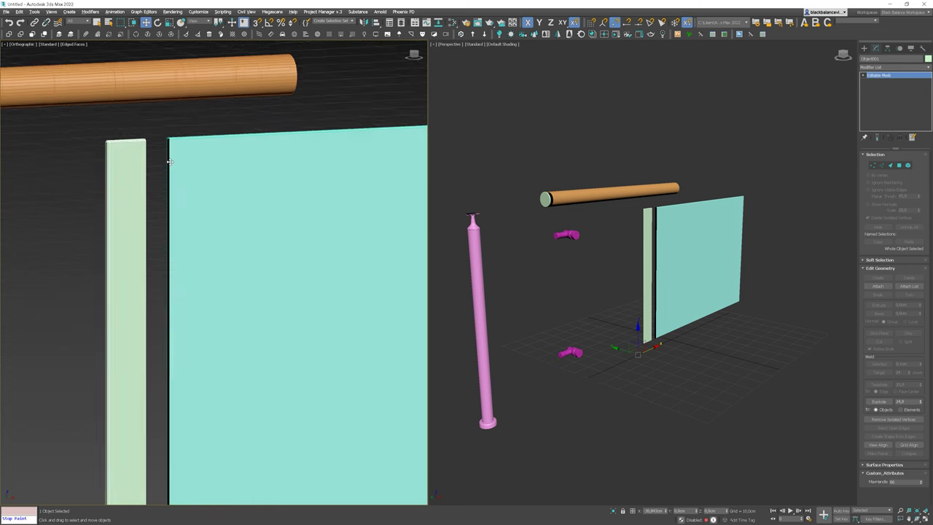
- Move the large glass panel against the narrow glass strip, snapping its upper corner vertex to the strip's matching corner
scroll(169, 162, "down", 3)
middle_click_drag(241, 129, 207, 134, "alt")
scroll(254, 111, "up", 3)
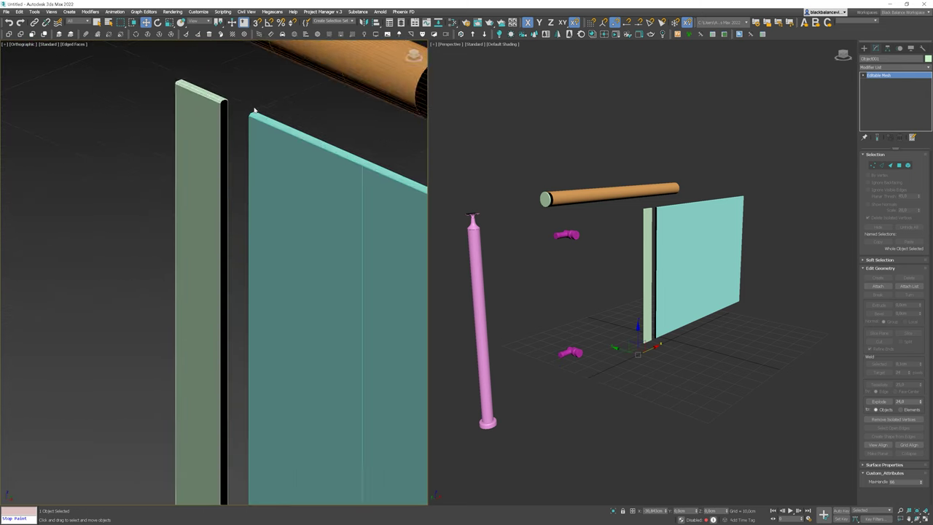
scroll(251, 114, "up", 6)
left_click(267, 131)
middle_click_drag(265, 143, 315, 208)
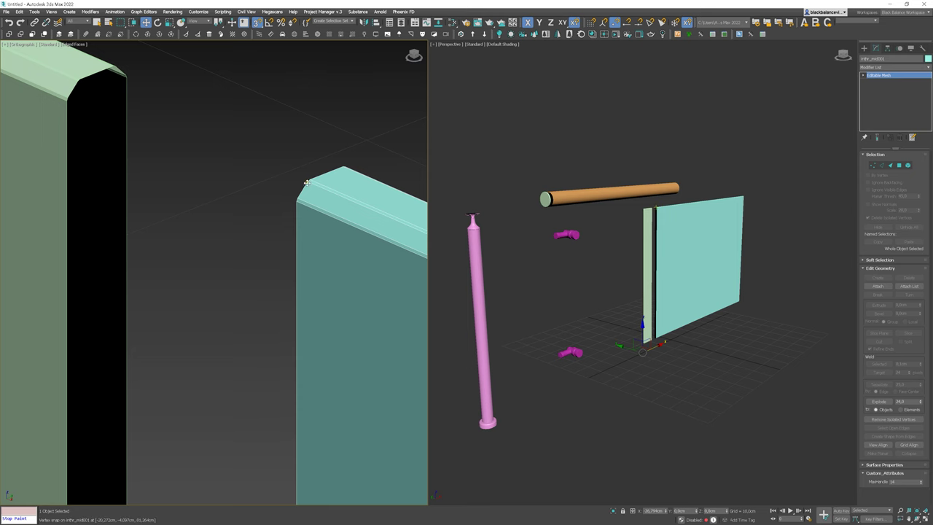
left_click_drag(307, 183, 79, 80)
scroll(162, 116, "down", 6)
middle_click_drag(166, 134, 171, 112, "alt")
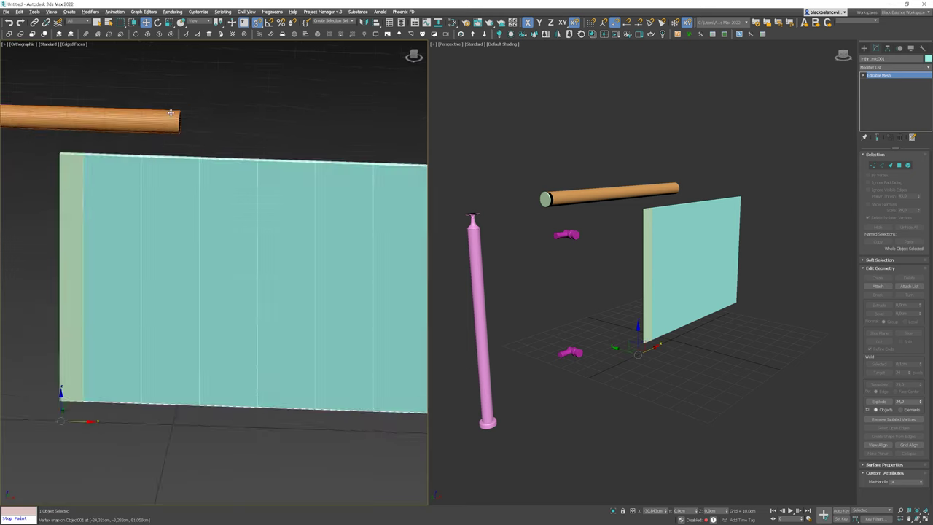
scroll(170, 112, "down", 3)
- Move the post along X so it stands under the top rail near its capped end
left_click(78, 160)
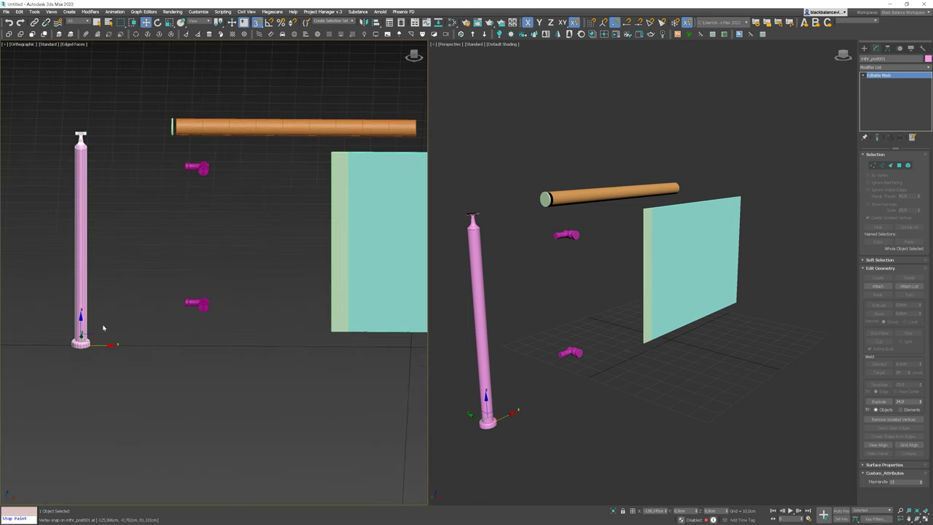
left_click_drag(104, 345, 252, 339)
middle_click_drag(252, 339, 241, 232, "alt")
scroll(228, 125, "up", 5)
scroll(235, 145, "down", 5)
middle_click_drag(236, 147, 237, 196, "alt")
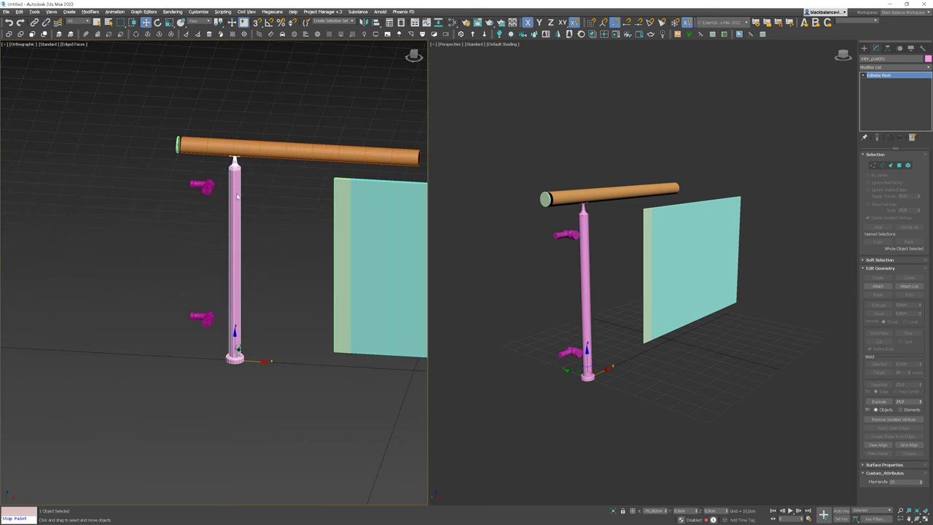
- Move the pair of glass clamps against the post and clone them as a copy on the post's opposite side
left_click(202, 187)
key("f")
scroll(193, 208, "down", 2)
left_click_drag(203, 457, 292, 448)
left_click(363, 22)
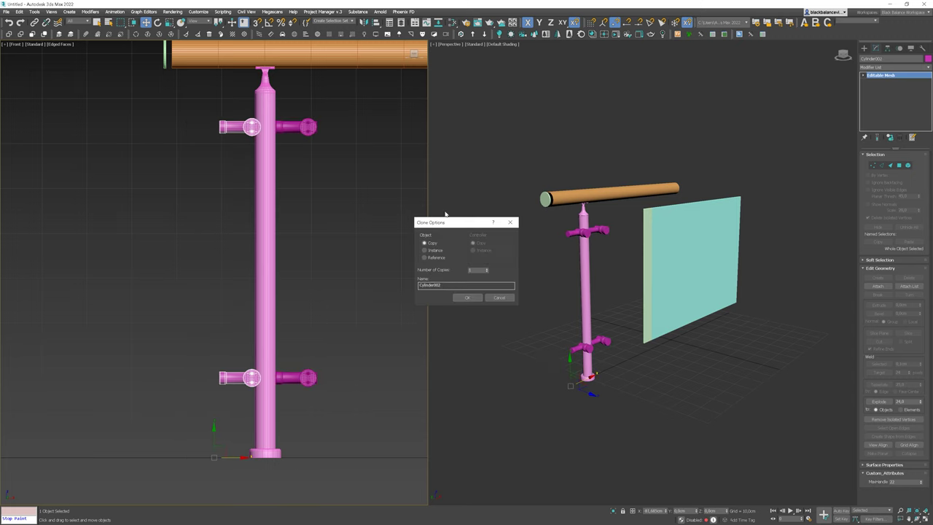
left_click(461, 295)
- Mirror the copied clamps to face away from the post and move them up against its side
left_click(363, 21)
left_click(447, 323)
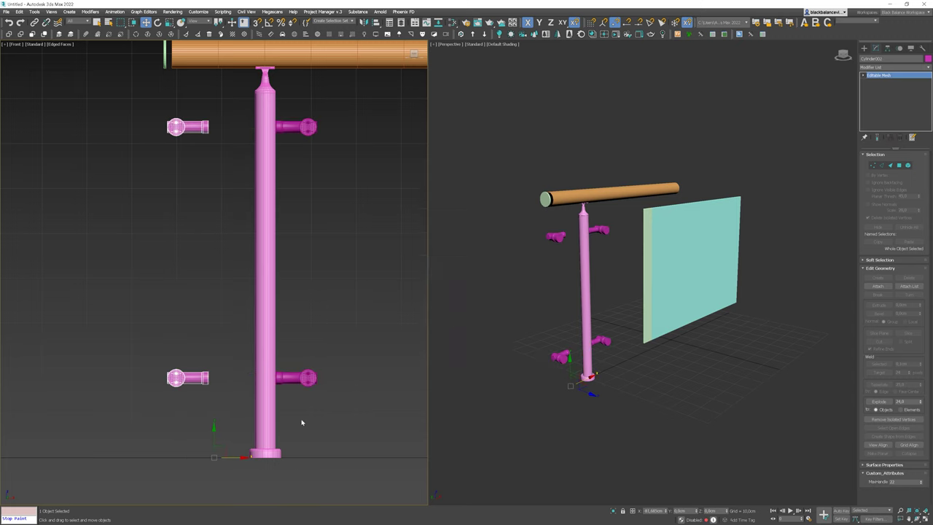
left_click_drag(237, 457, 283, 457)
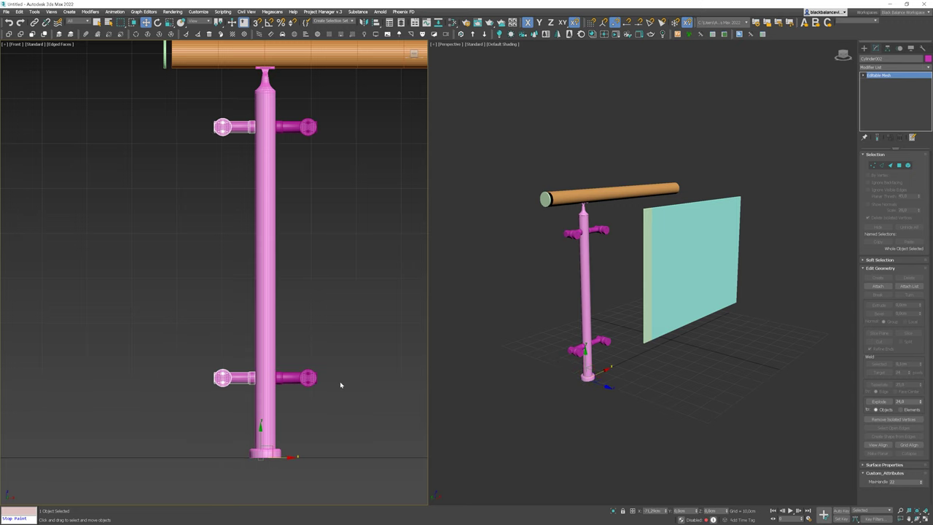
- Move the glass strip and panel together along X onto the clamps beside the post
scroll(223, 376, "down", 3)
left_click(328, 359)
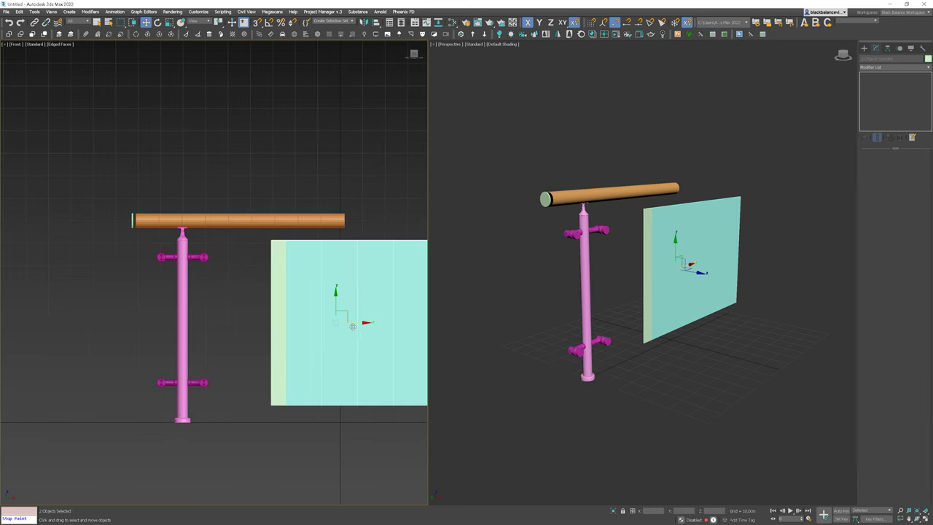
left_click_drag(353, 326, 285, 326)
middle_click_drag(279, 311, 179, 299)
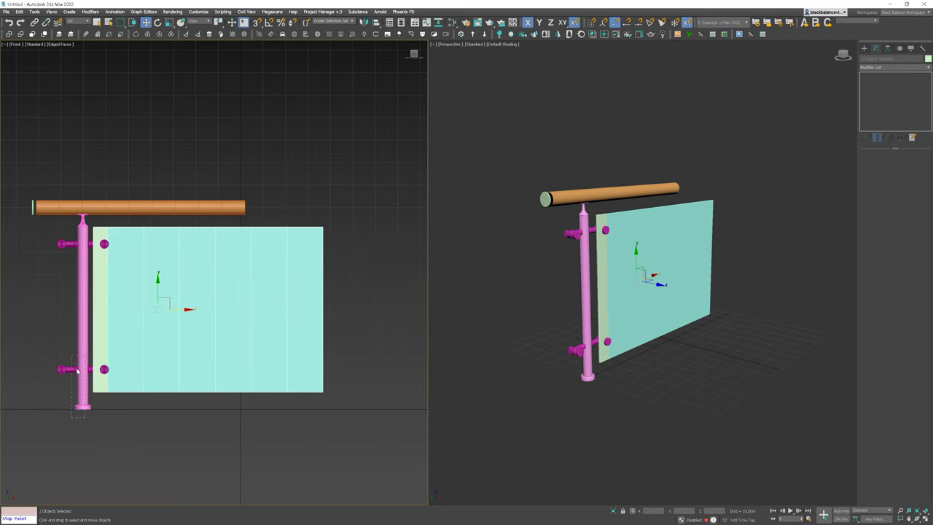
left_click_drag(76, 370, 87, 426)
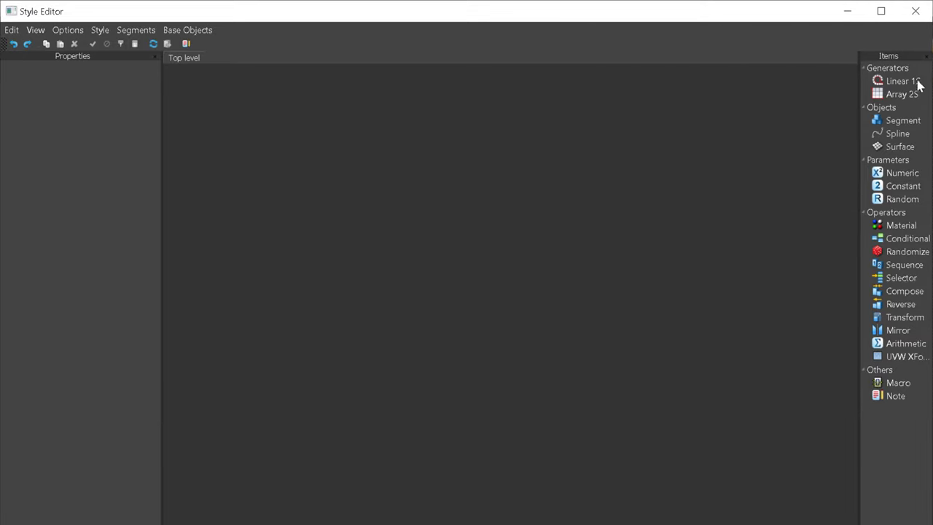
left_click(867, 68)
left_click(864, 68)
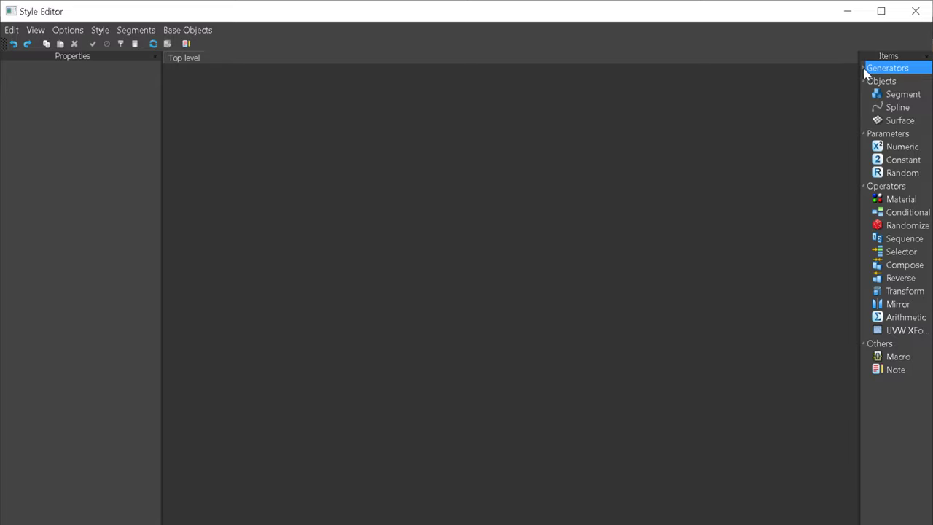
left_click(863, 68)
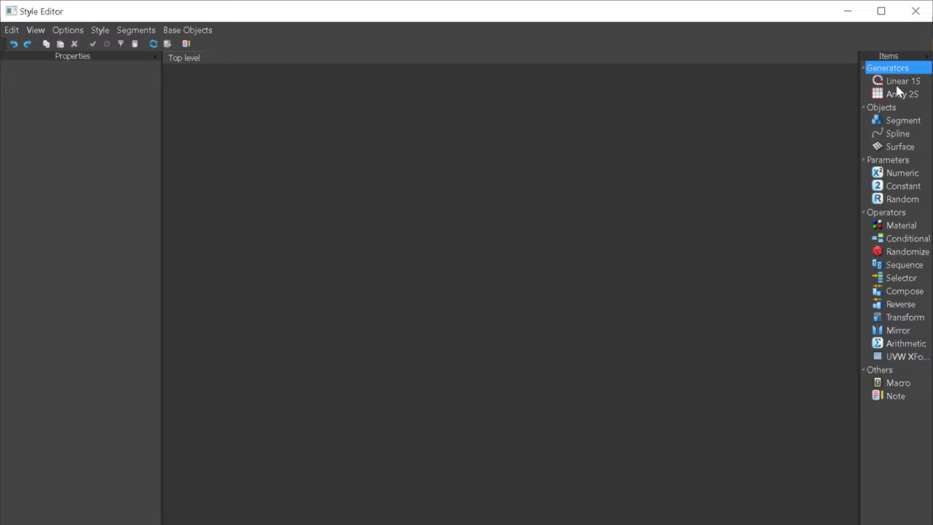
- Add a Linear 1S generator to the empty style graph and position its node
left_click(899, 86)
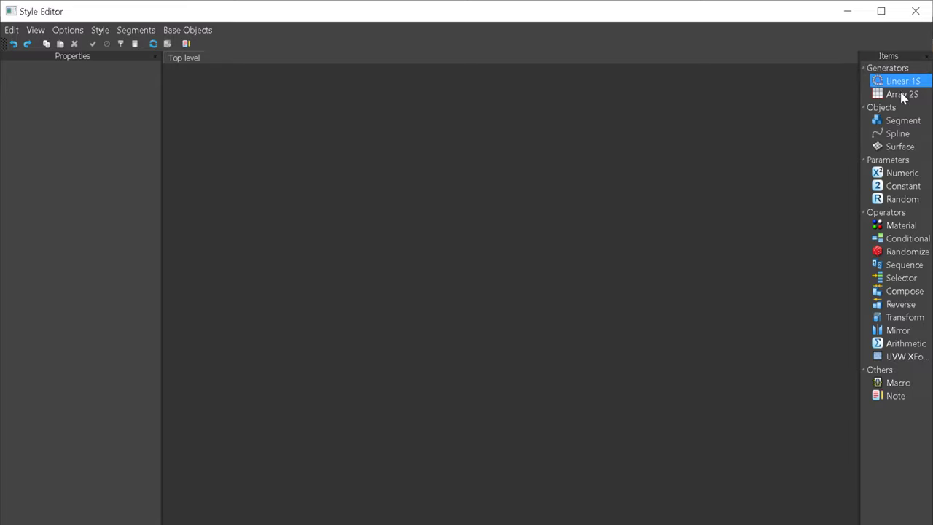
left_click_drag(921, 83, 570, 363)
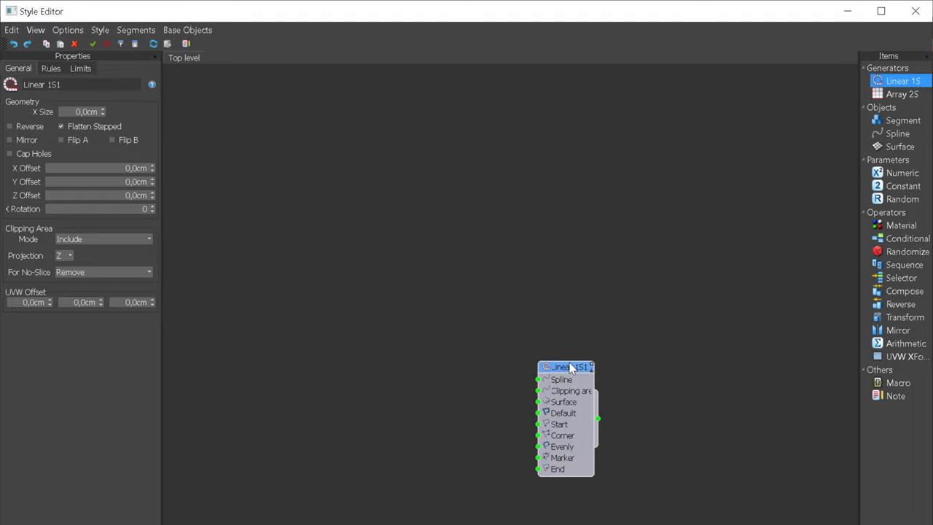
left_click_drag(570, 363, 572, 363)
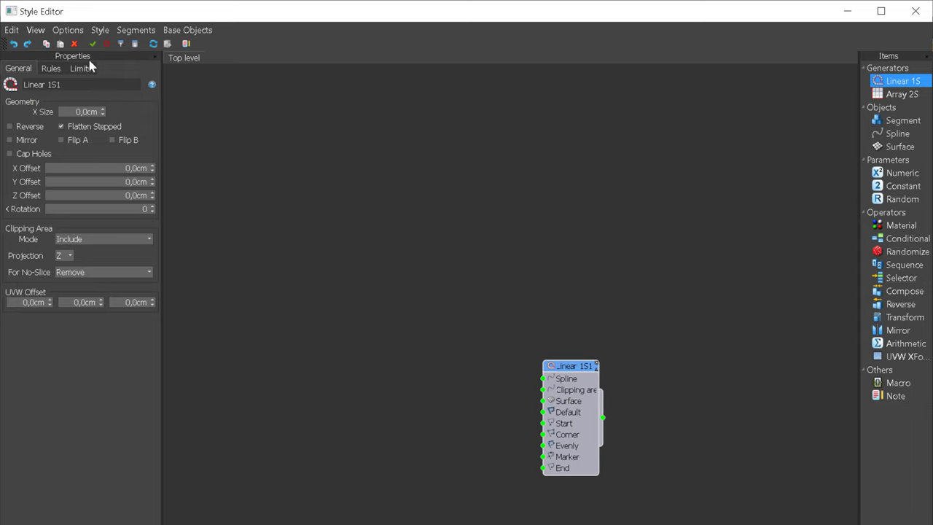
left_click_drag(577, 373, 609, 368)
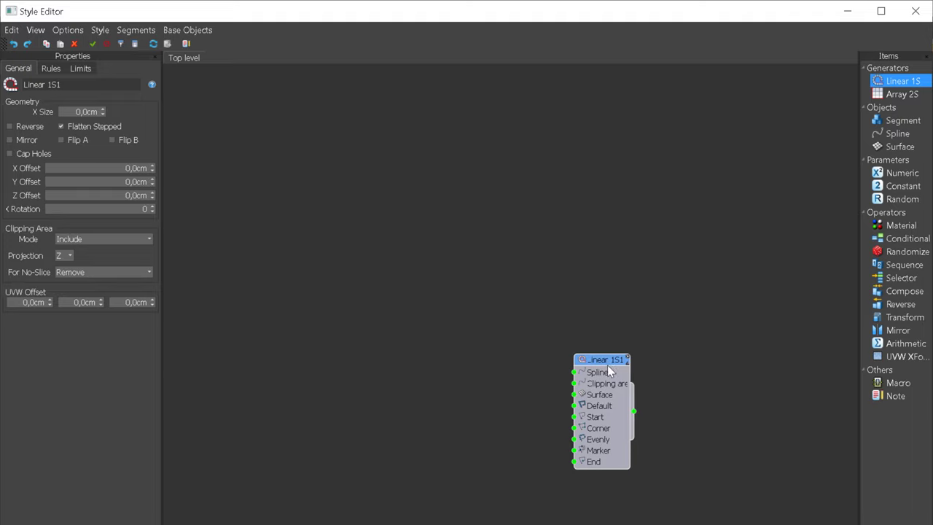
- Add a Spline node wired to the generator's Spline input and assign it the long straight line from the scene
left_click_drag(898, 134, 574, 372)
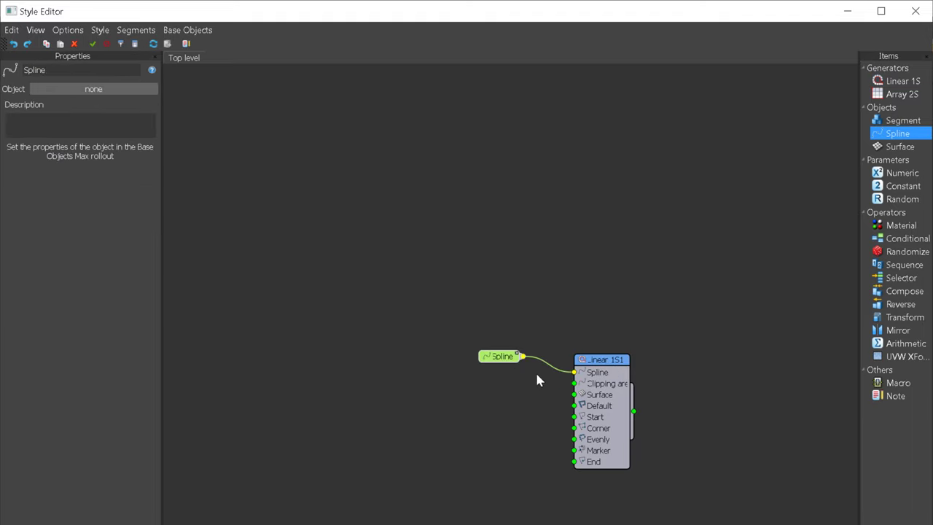
left_click_drag(505, 358, 488, 373)
left_click(99, 89)
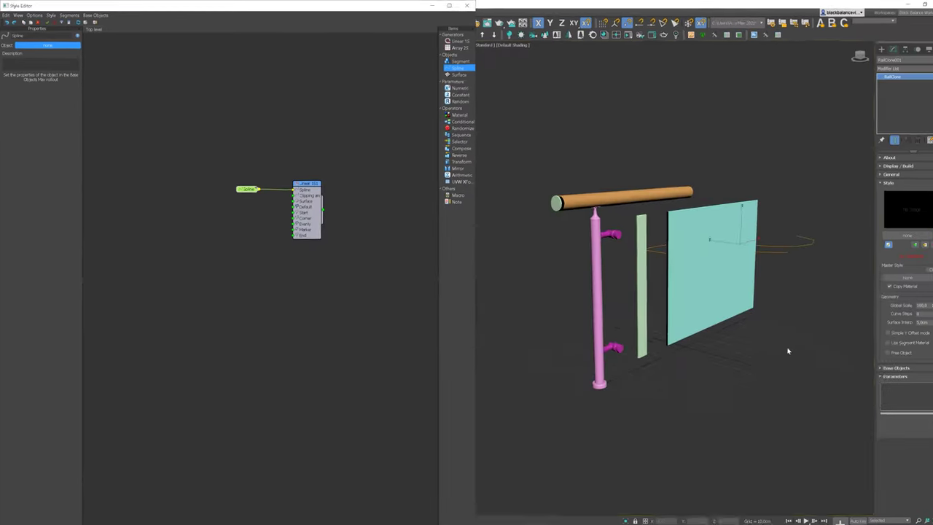
scroll(787, 351, "down", 5)
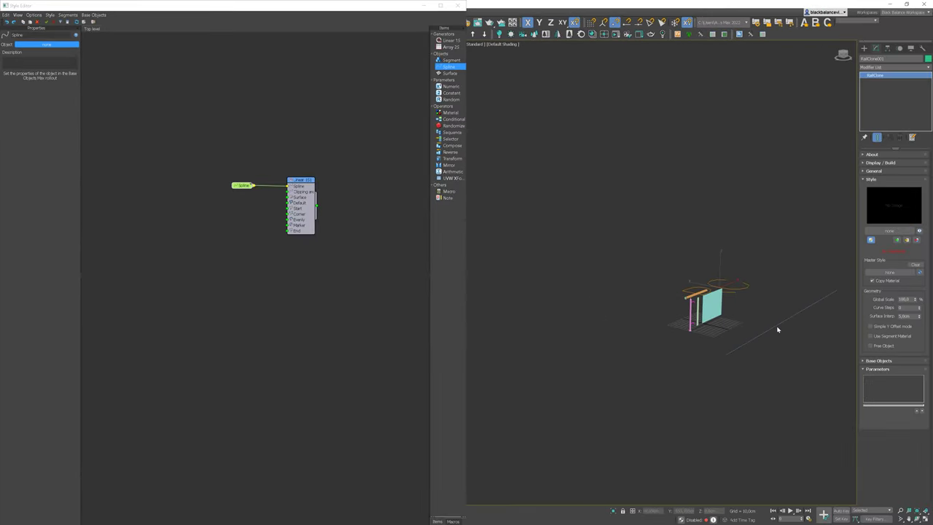
left_click(778, 325)
middle_click_drag(804, 319, 752, 319, "alt")
scroll(708, 319, "up", 3)
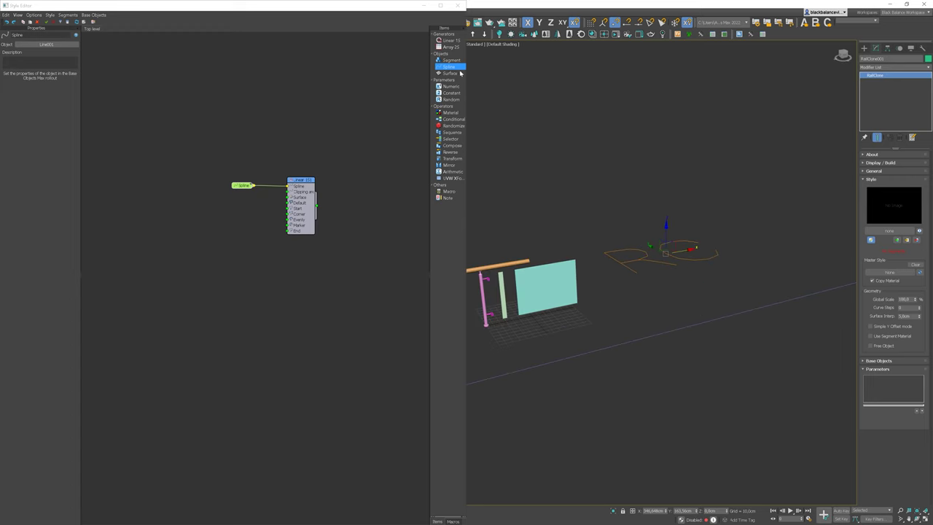
- Add a Segment node wired to the generator's Default input and assign it the large glass panel from the scene
left_click_drag(451, 61, 254, 209)
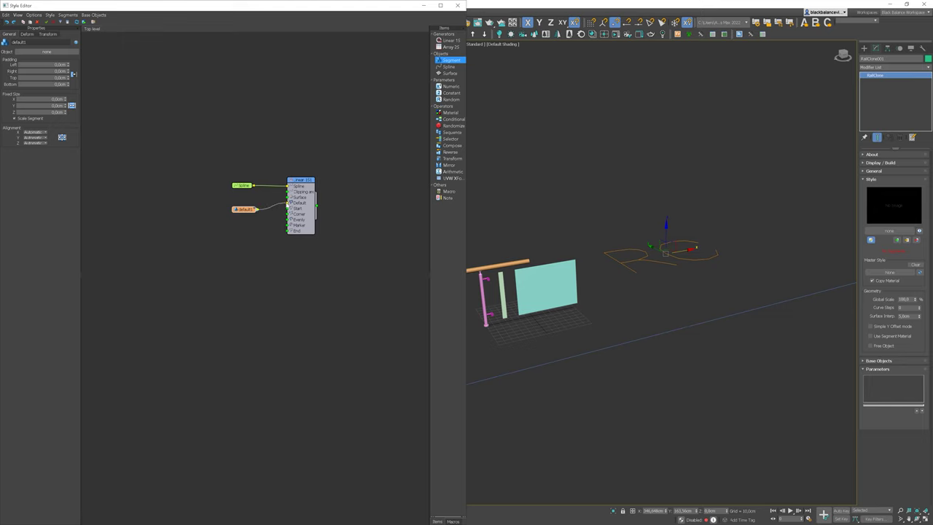
left_click(46, 52)
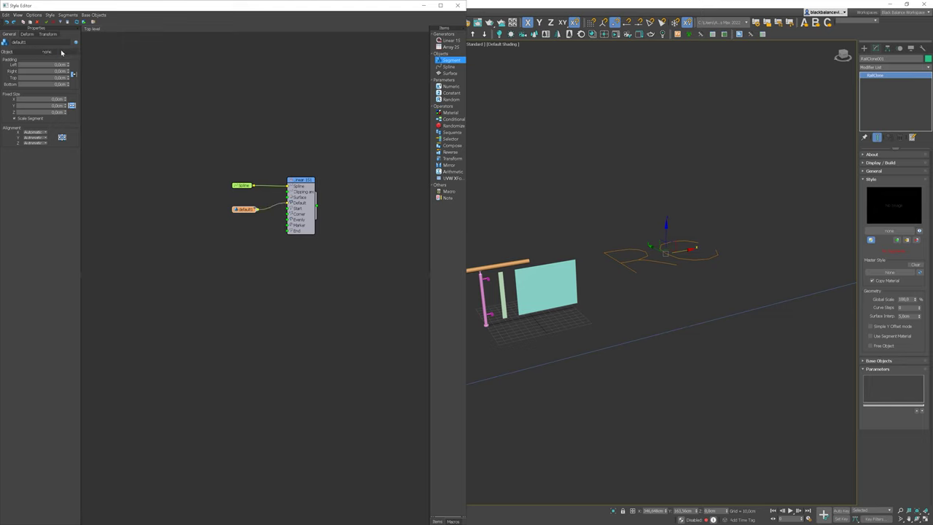
left_click(544, 275)
scroll(665, 332, "down", 3)
middle_click_drag(669, 325, 668, 320, "alt")
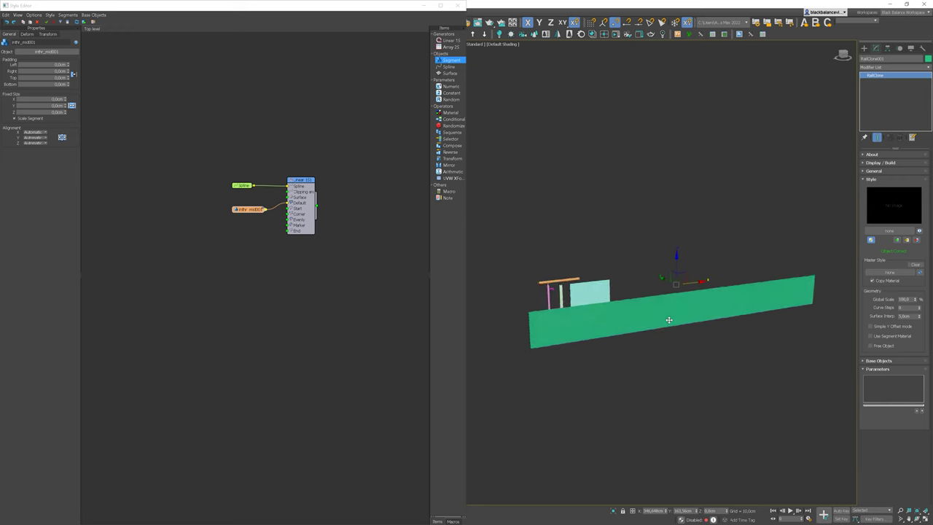
- Set the glass segment's left padding to 10 cm, checking the panel spacing in wireframe and shaded display
key("F3")
scroll(573, 313, "up", 2)
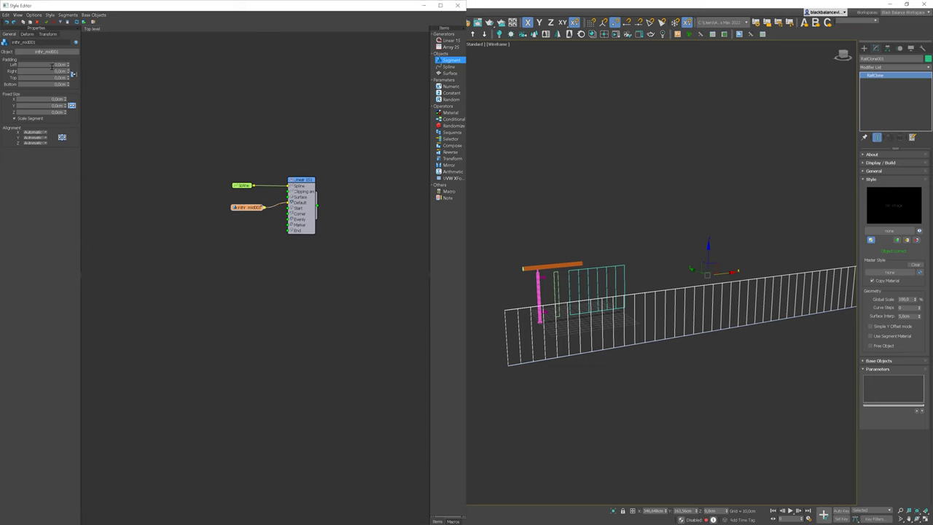
left_click_drag(52, 65, 78, 67)
type("10")
key("Return")
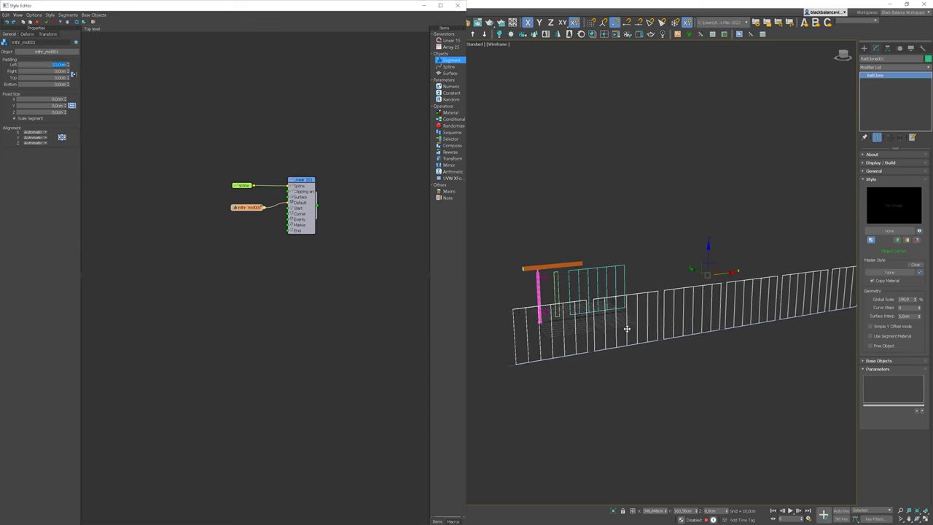
middle_click_drag(627, 329, 617, 331, "alt")
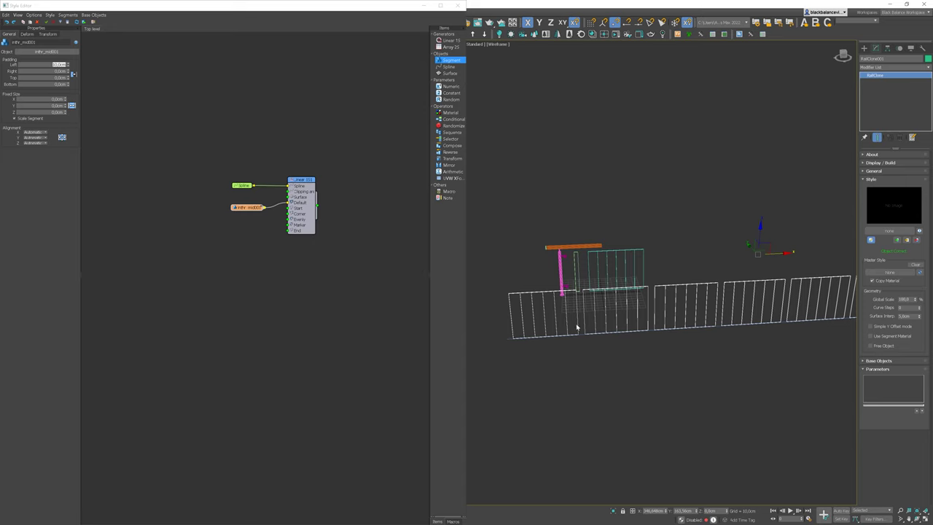
key("F3")
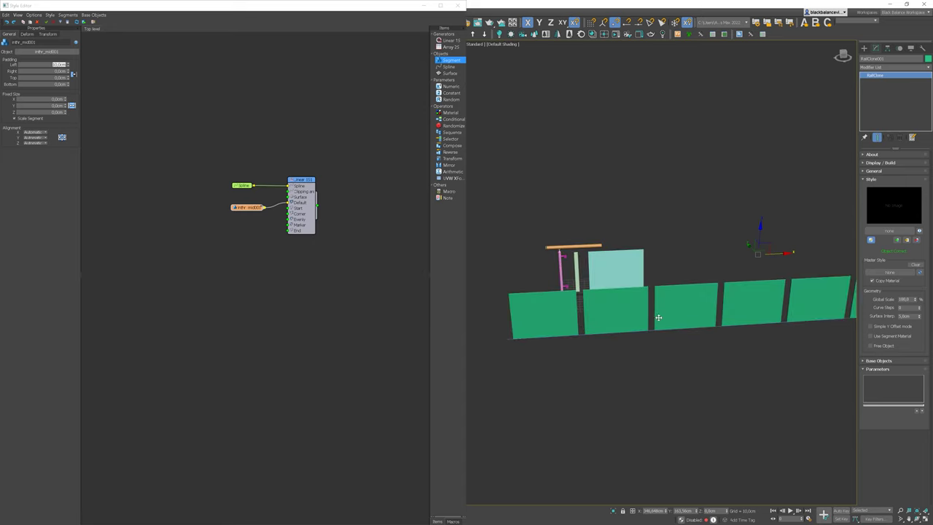
- Set the glass segment's left and right padding to 10 cm and check the gaps along the whole railing
middle_click_drag(698, 316, 653, 317)
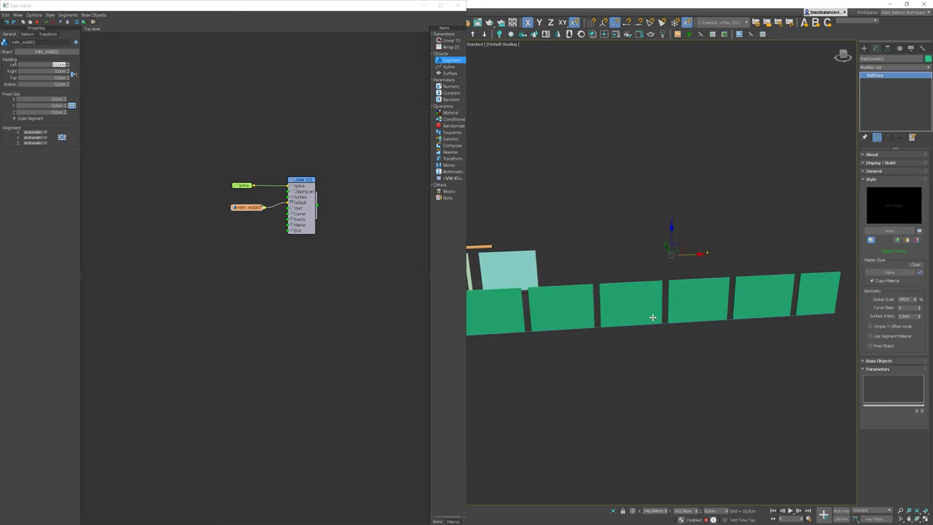
type("10")
key("Tab")
type("10")
key("Return")
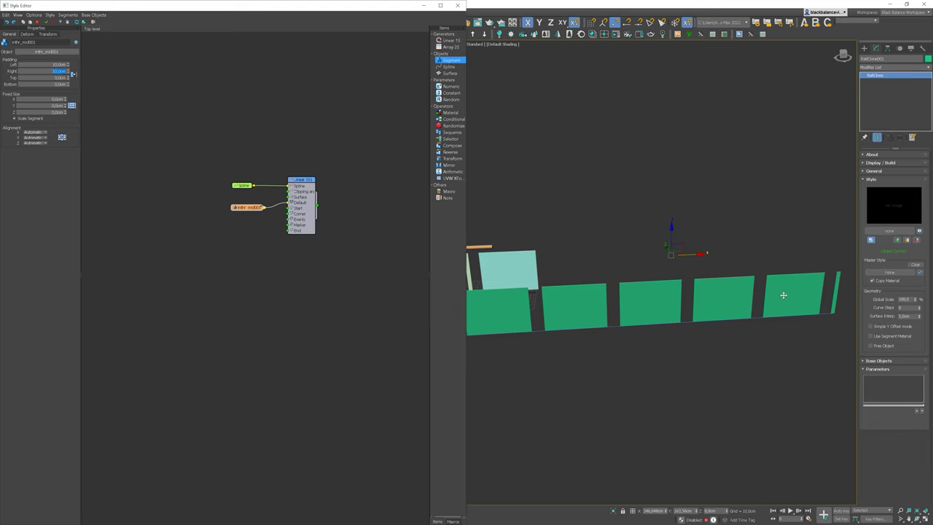
scroll(782, 295, "down", 3)
scroll(807, 305, "up", 1)
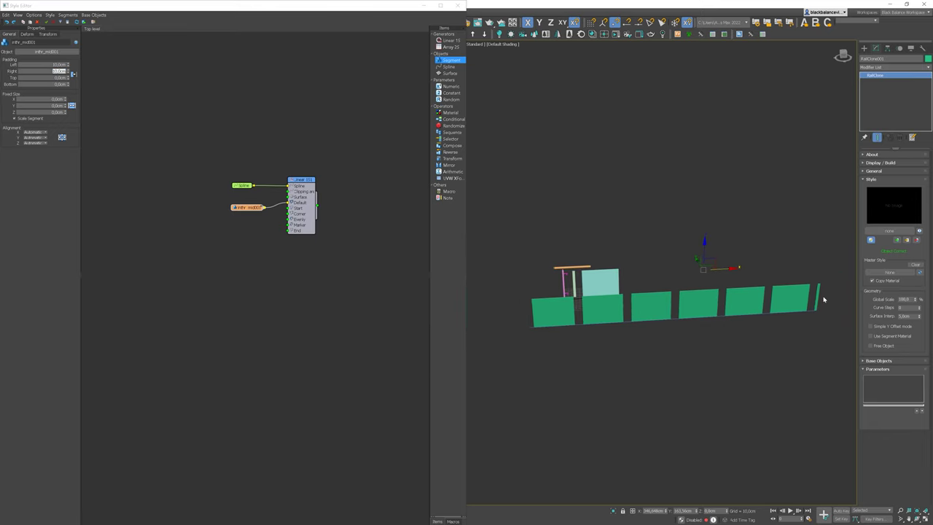
- Set the Linear 1S generator's default rule mode to Adaptive
left_click(46, 34)
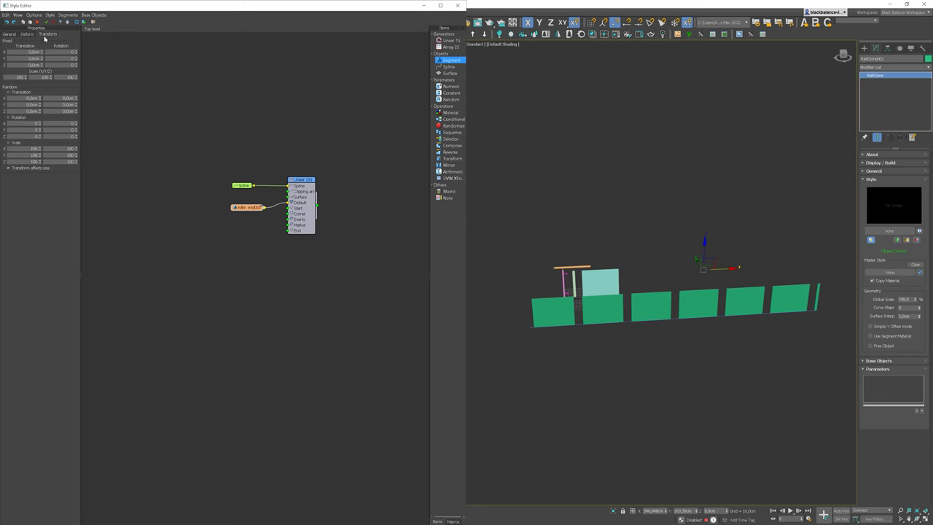
left_click(316, 188)
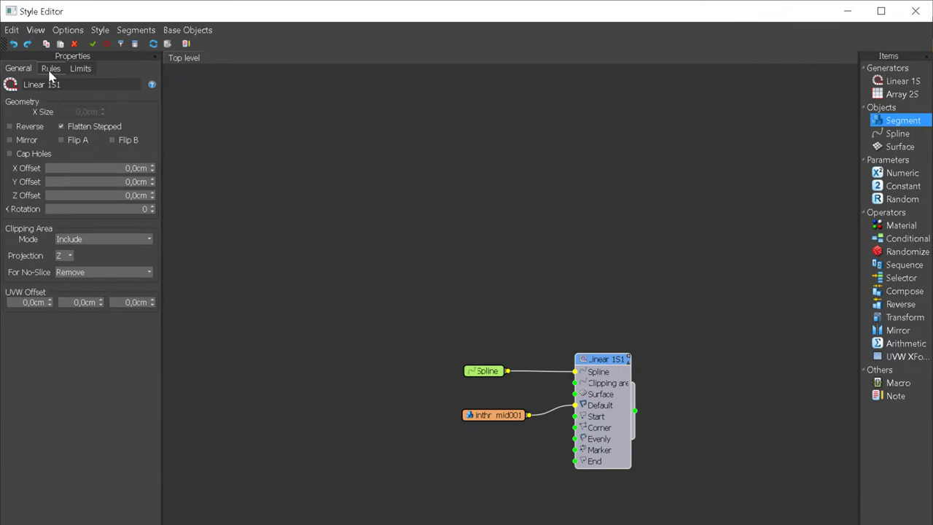
left_click(50, 69)
left_click(58, 92)
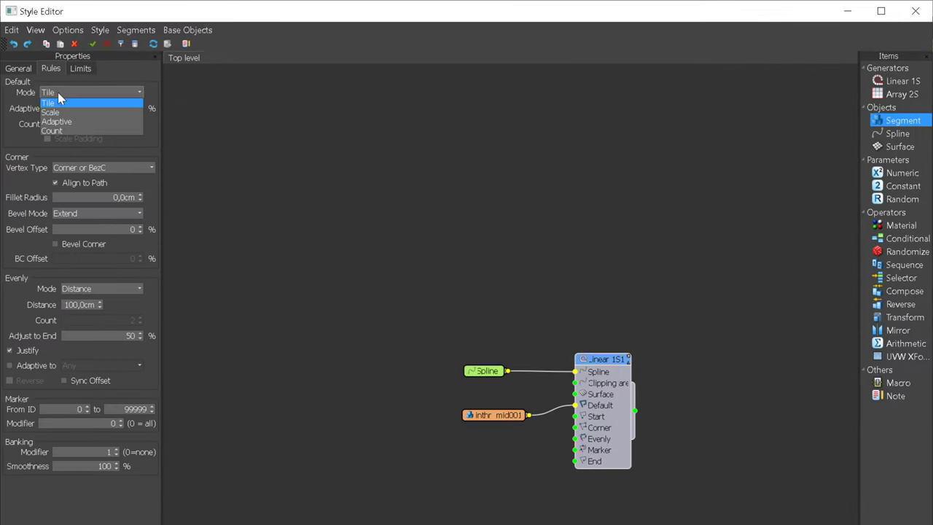
left_click(58, 121)
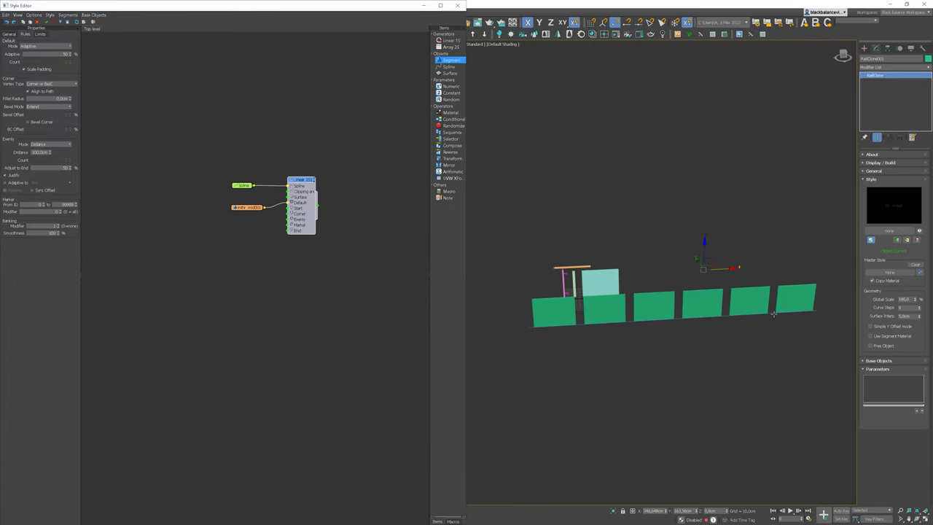
- Shorten the base line by moving its far end vertex inward along X, then leave vertex editing
left_click(774, 313)
key("1")
left_click(816, 311)
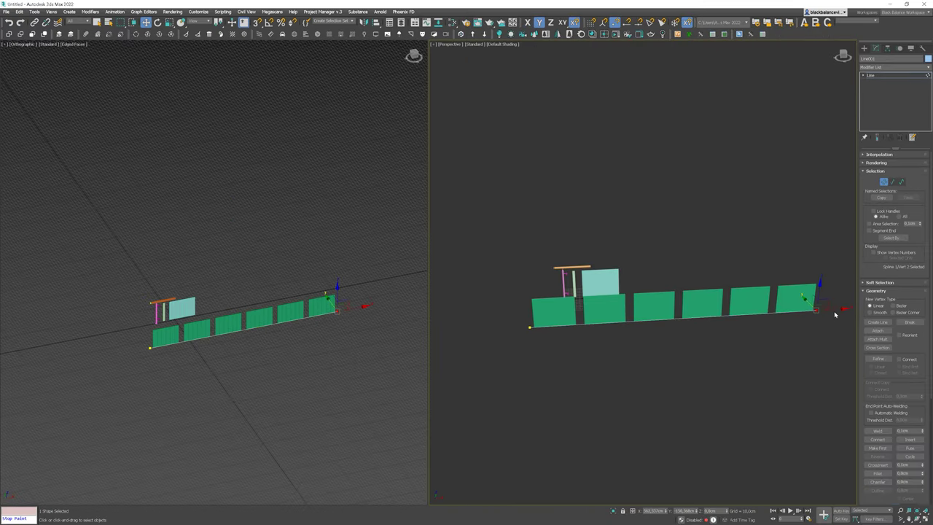
left_click_drag(835, 314, 814, 297)
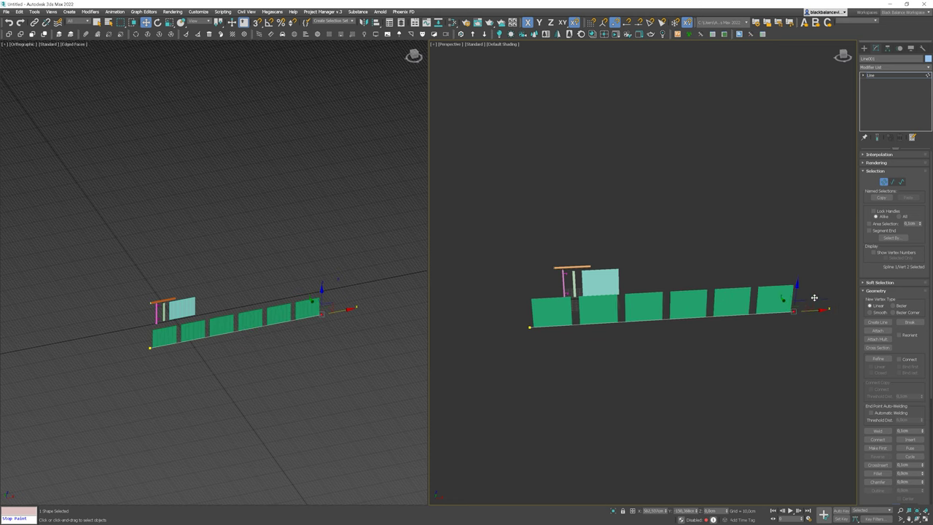
left_click(888, 185)
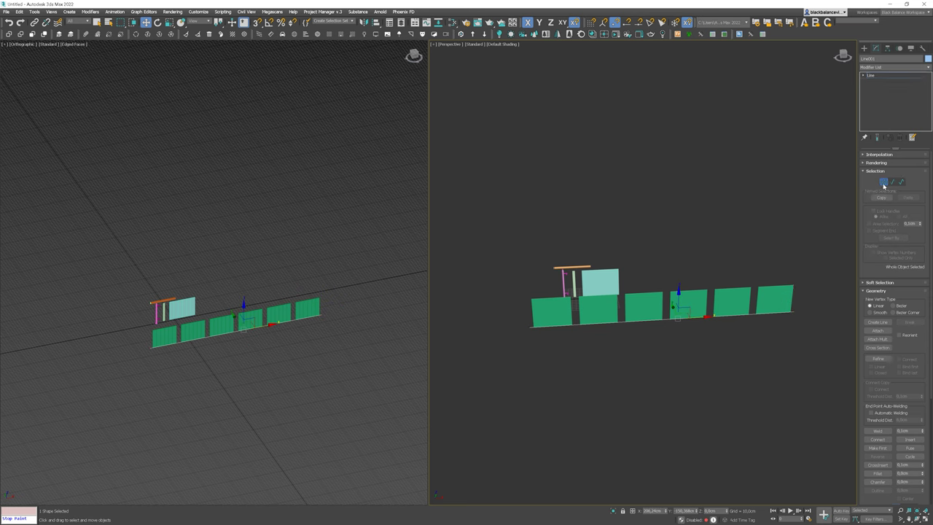
- Reopen the railing's style graph, add a Segment node assigned the pink post, and wire it to the generator's Evenly input
left_click(778, 295)
left_click(296, 204)
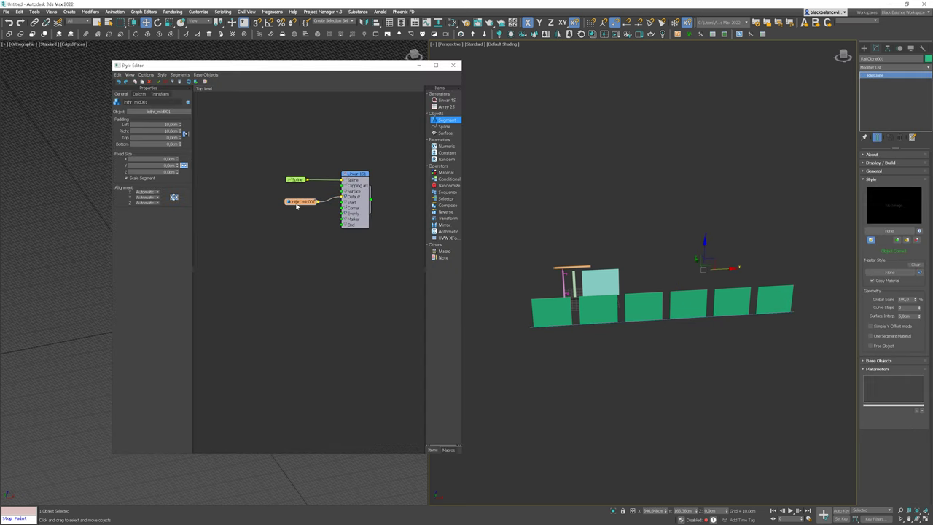
left_click_drag(297, 206, 297, 202)
left_click_drag(446, 123, 280, 220)
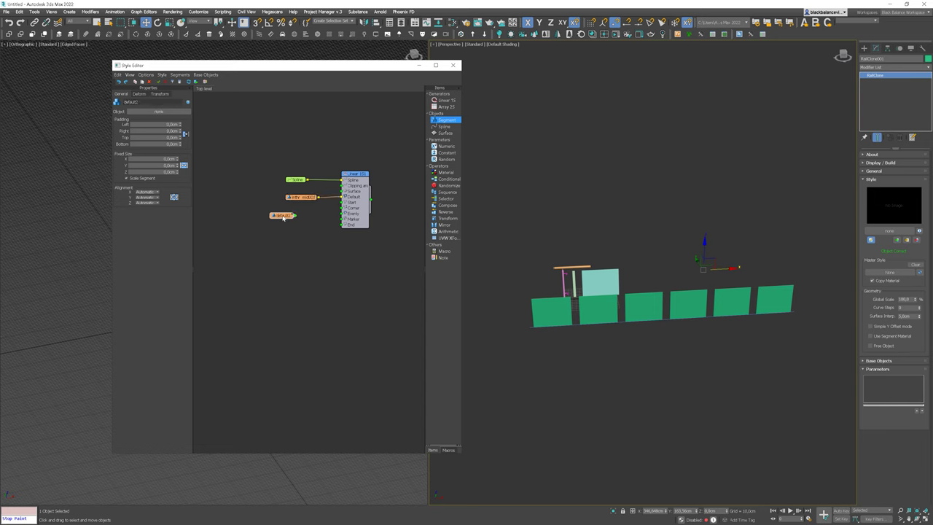
scroll(562, 276, "up", 3)
left_click(562, 277)
scroll(562, 277, "up", 5)
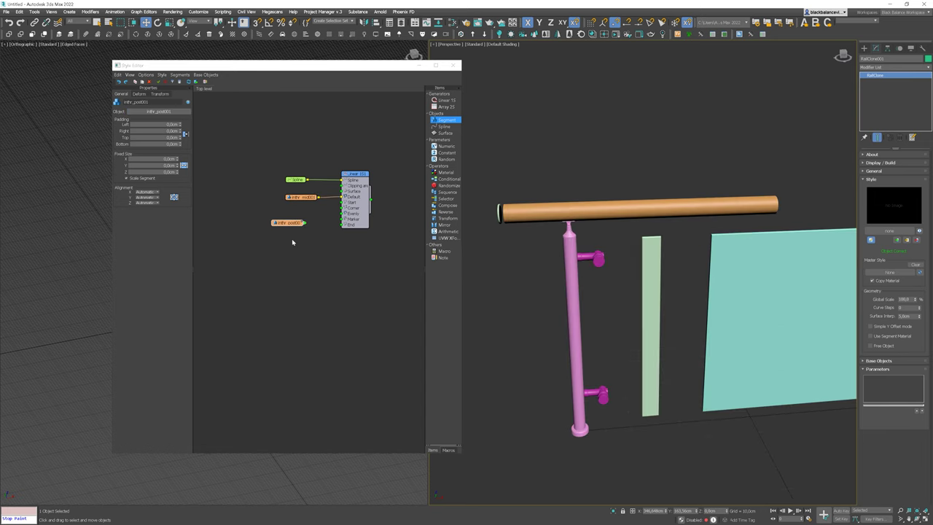
scroll(292, 242, "up", 1)
left_click_drag(274, 248, 325, 236)
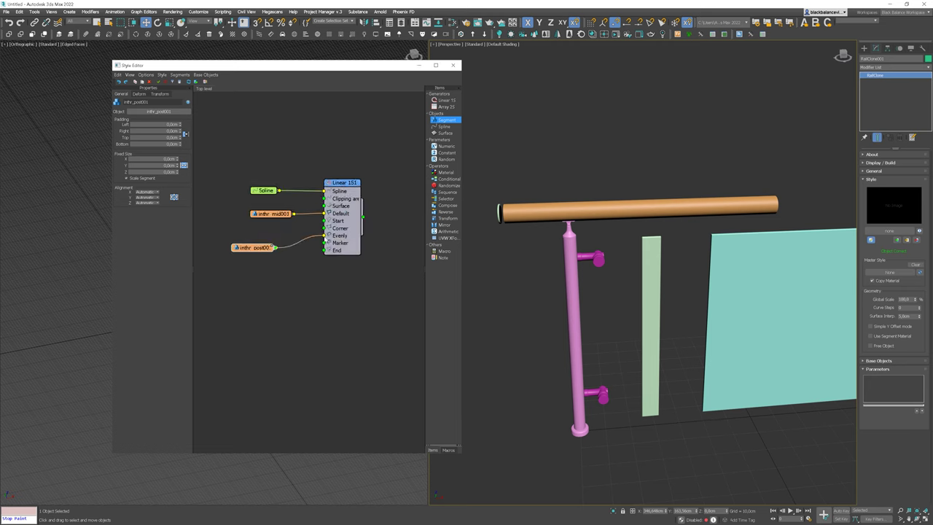
- Inspect the post spacing along the railing, then reset the glass segment's left and right padding to 0 cm
scroll(710, 310, "down", 5)
middle_click_drag(700, 343, 602, 246)
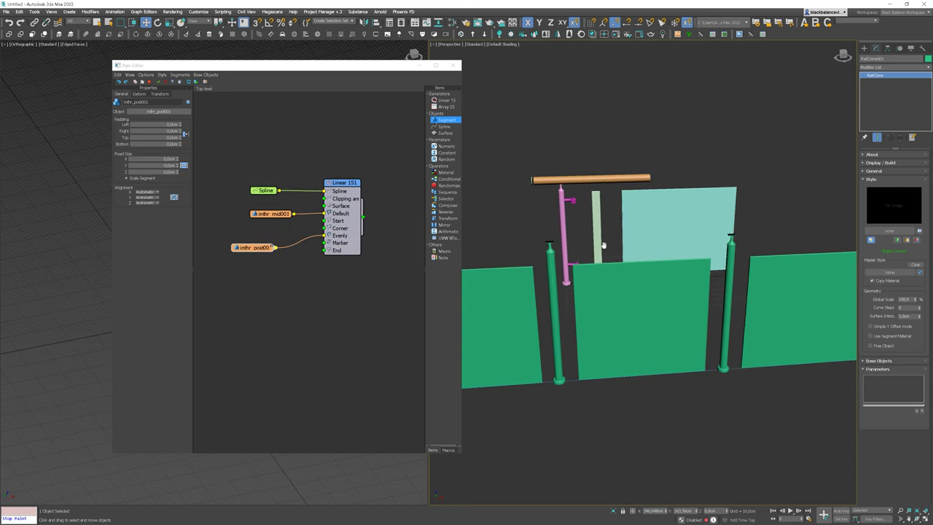
scroll(623, 272, "down", 2)
scroll(664, 277, "down", 2)
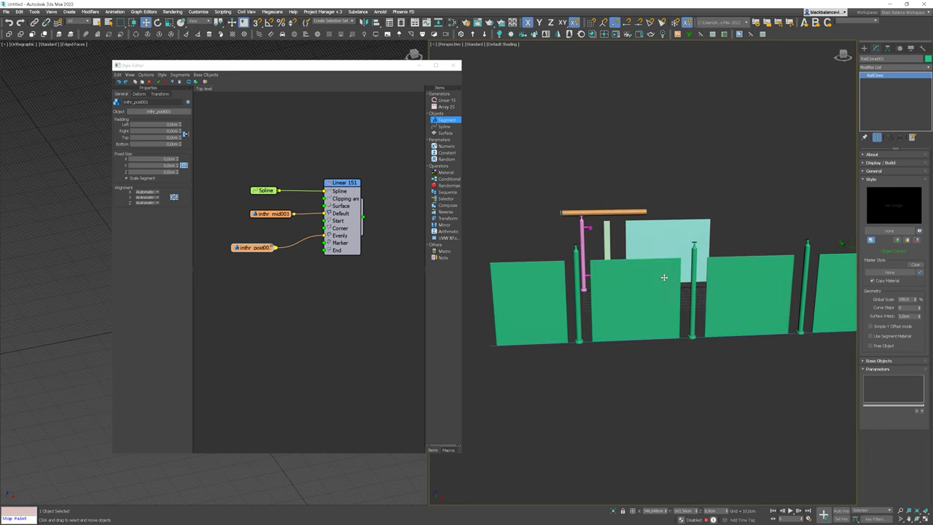
scroll(511, 274, "down", 2)
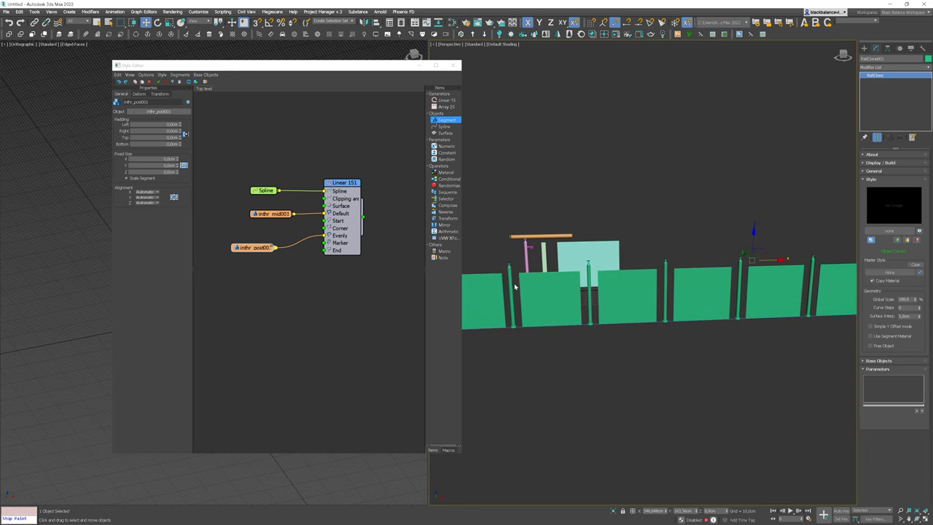
left_click(276, 214)
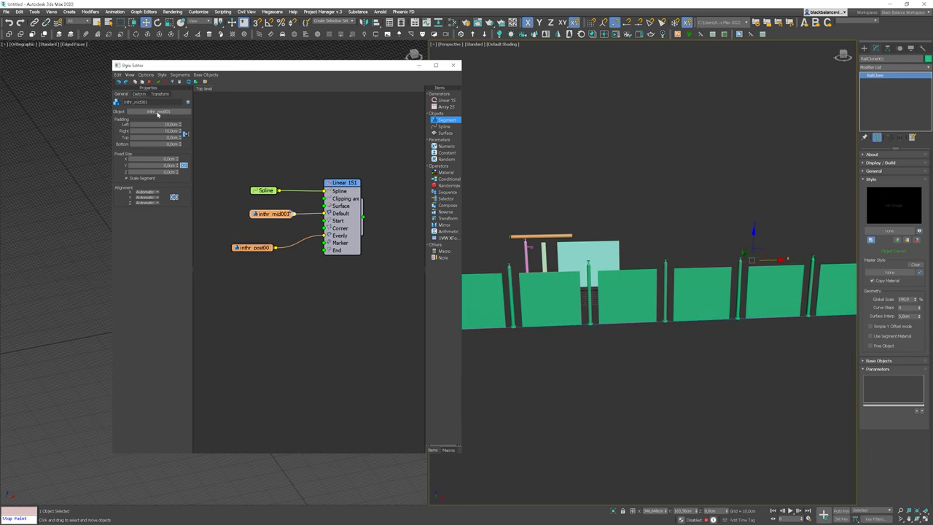
right_click(180, 125)
right_click(180, 132)
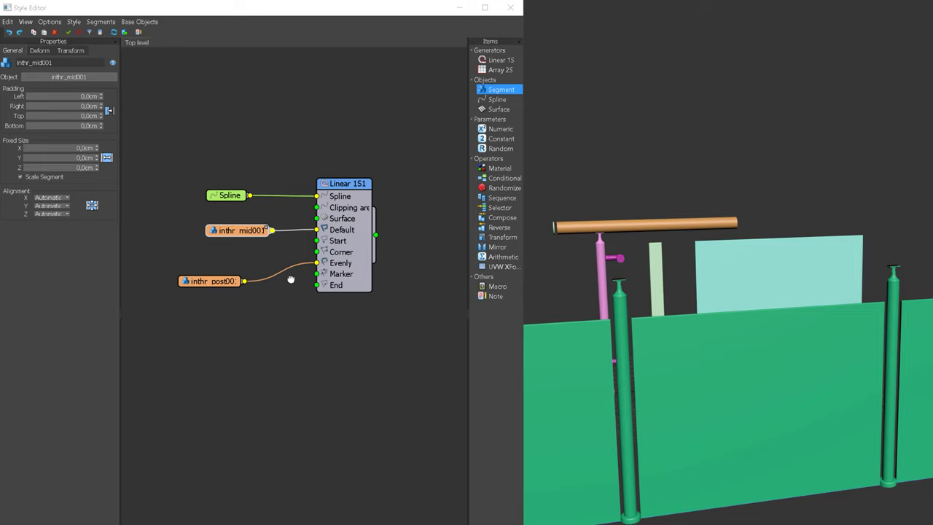
- Move the post node aside and add a Compose operator below the generator
middle_click_drag(291, 279, 354, 285)
left_click_drag(284, 288, 188, 301)
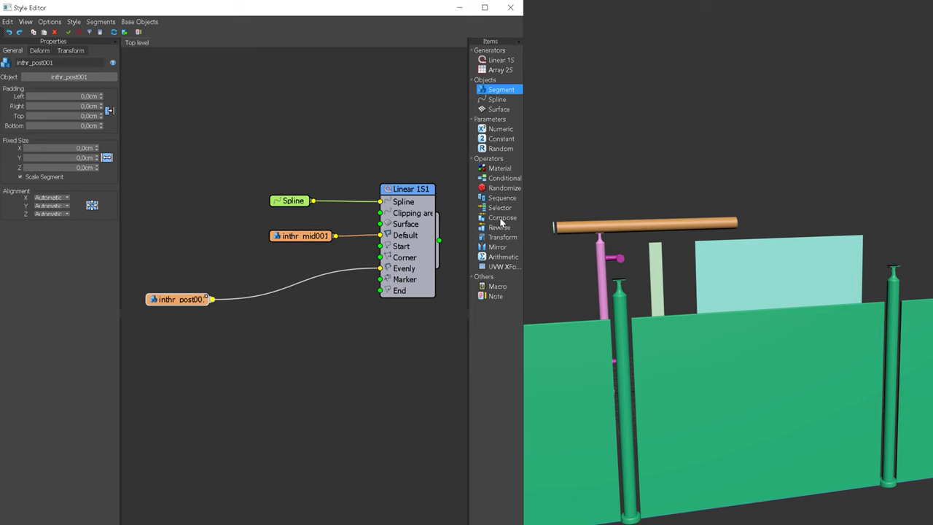
left_click_drag(502, 217, 307, 334)
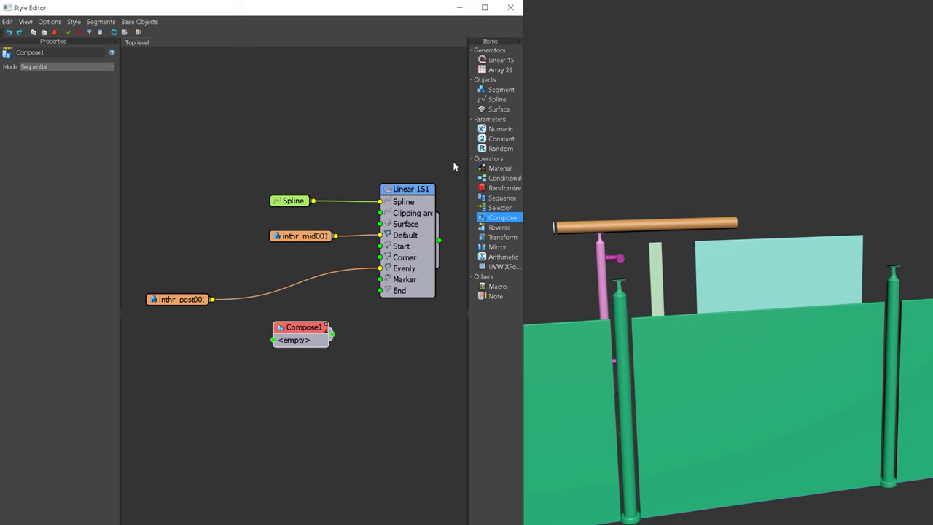
- Add a Segment node for the magenta glass bracket, compose it on both sides of the post, and wire Compose to the Evenly input
left_click_drag(502, 90, 175, 335)
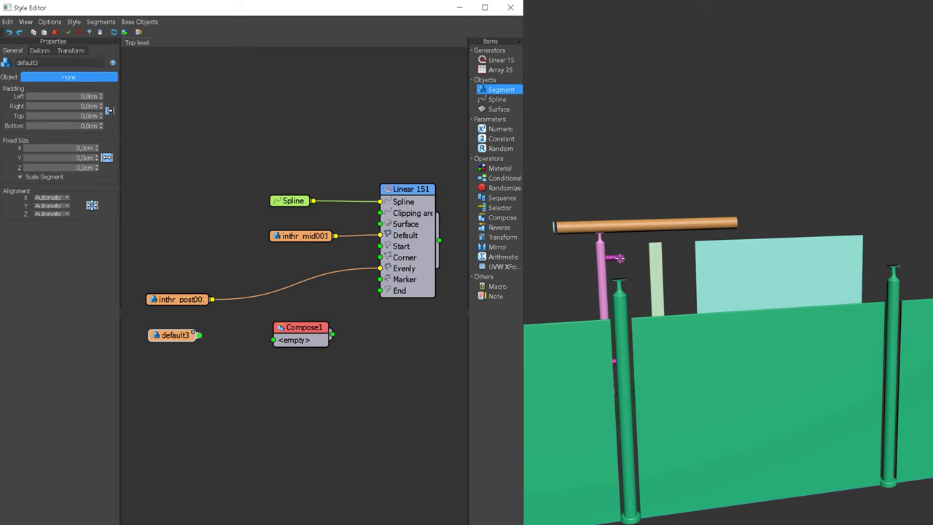
left_click(616, 257)
left_click_drag(212, 334, 274, 340)
left_click_drag(212, 298, 274, 362)
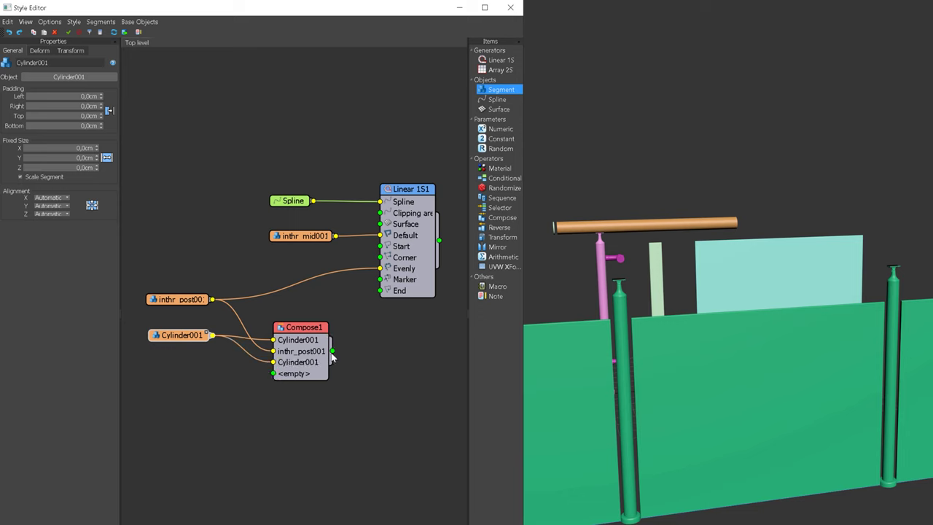
left_click_drag(332, 351, 380, 269)
scroll(692, 451, "up", 5)
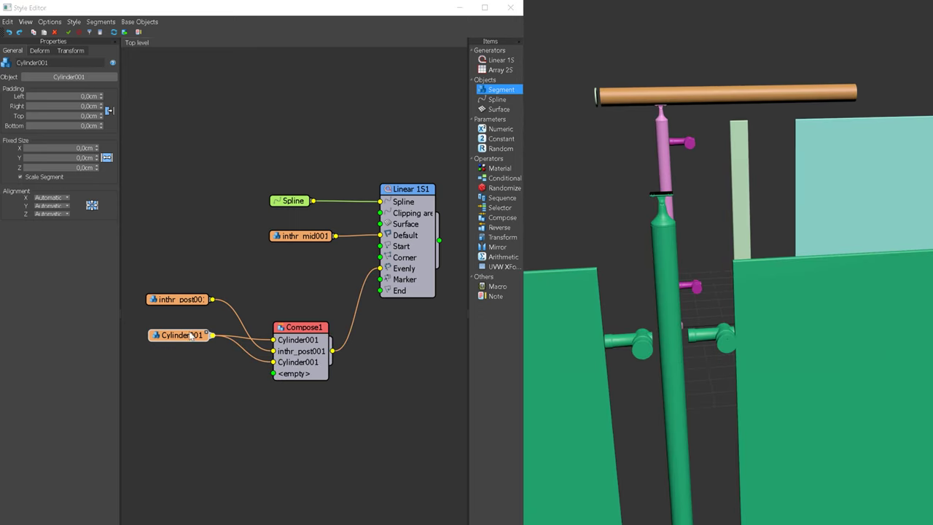
- Insert a Mirror operator on the X axis between the bracket node and the Compose operator's first input
left_click_drag(183, 346, 156, 386)
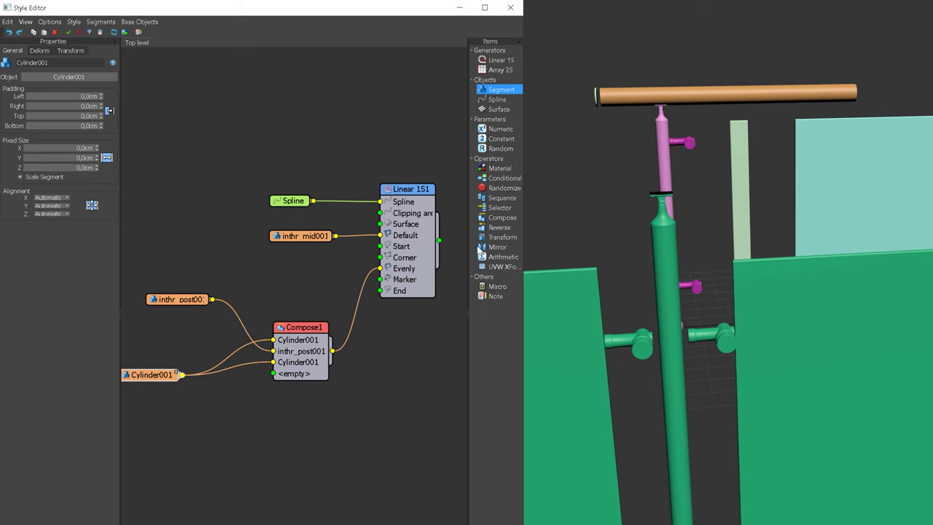
left_click_drag(498, 248, 276, 341)
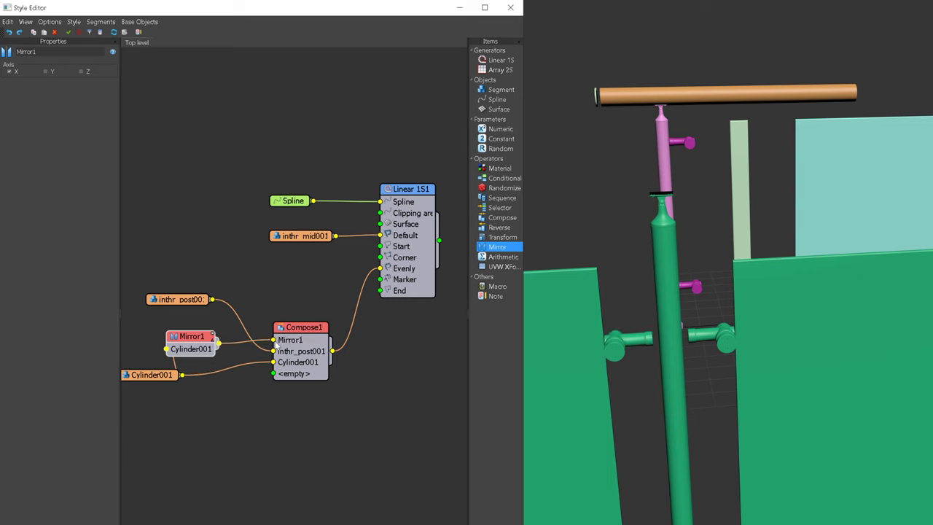
middle_click_drag(723, 368, 636, 310, "alt")
scroll(637, 311, "up", 1)
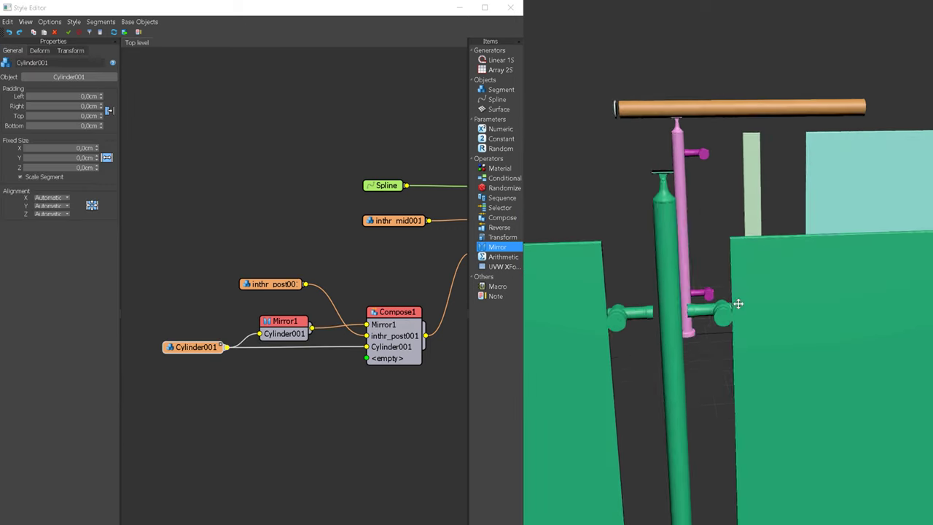
middle_click_drag(738, 304, 751, 303, "alt")
scroll(751, 304, "up", 2)
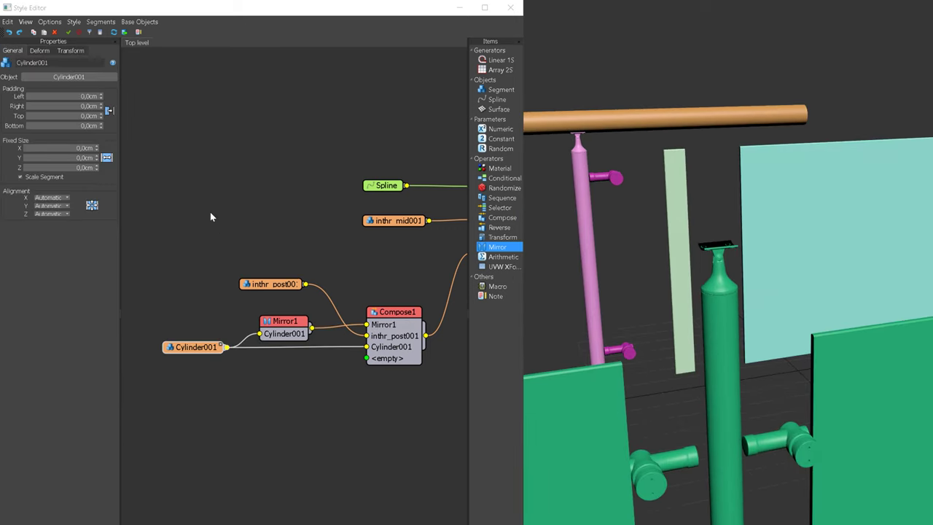
- Add a Segment node assigned the narrow glass strip and wire it to the Compose operator's first input
left_click_drag(501, 90, 274, 247)
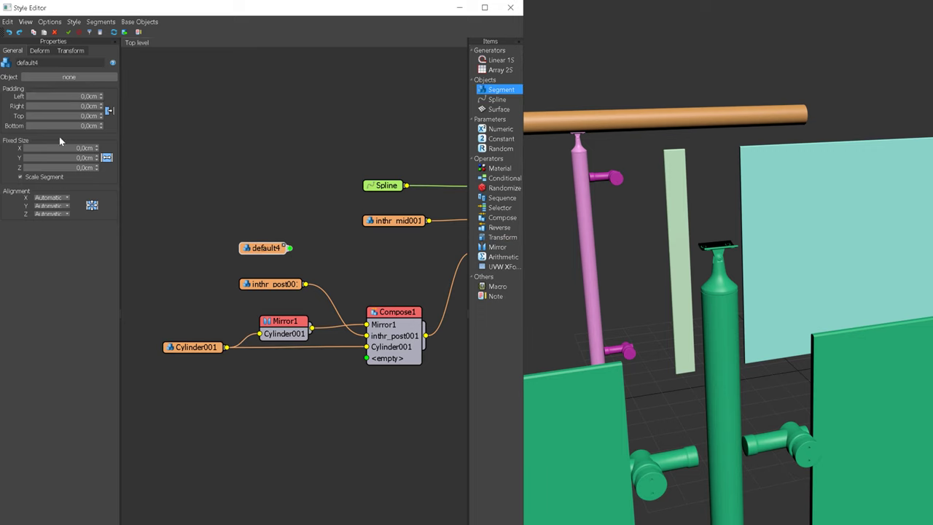
left_click(69, 77)
left_click(678, 181)
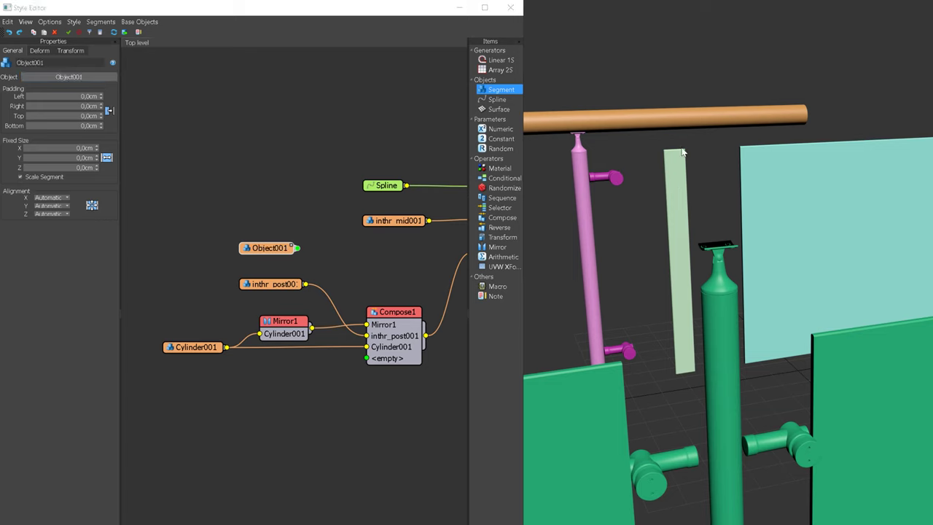
left_click_drag(298, 248, 357, 347)
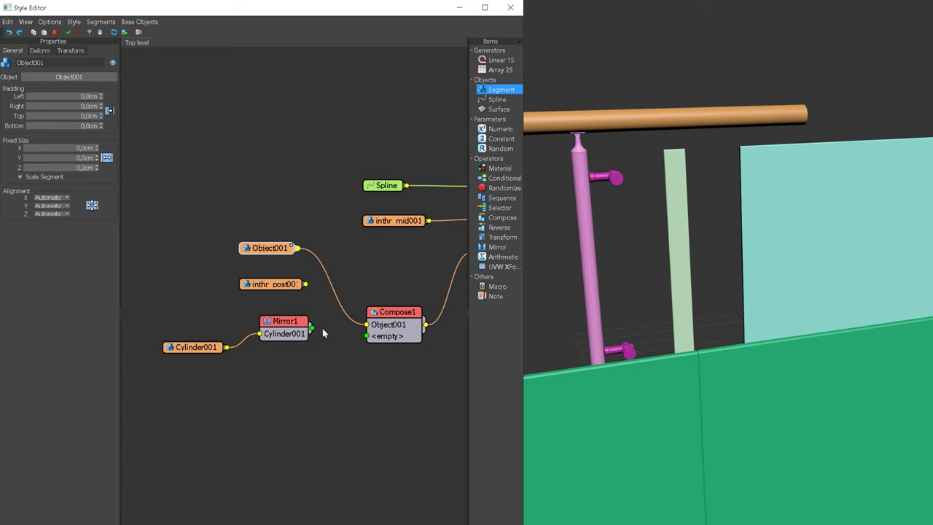
- Rewire the mirrored bracket, the post and the plain bracket, in that order, into Compose after the glass strip
left_click_drag(368, 339, 368, 336)
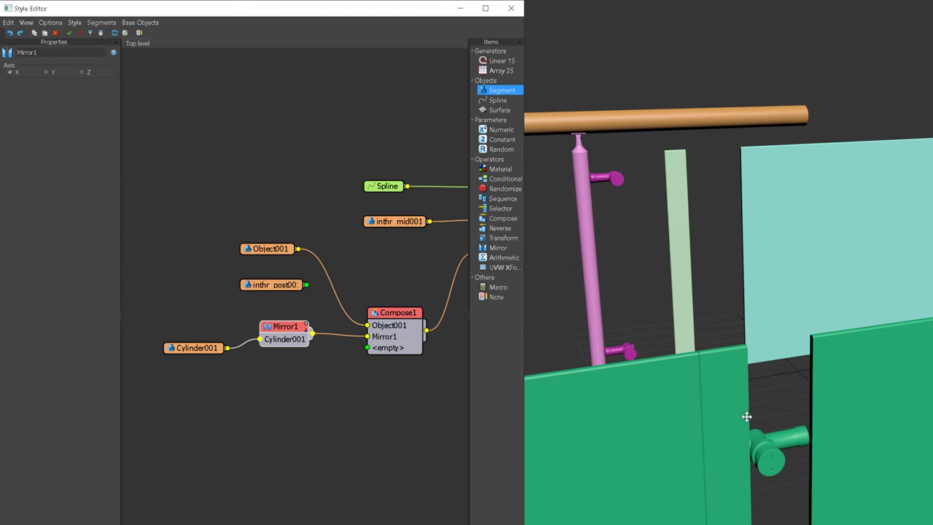
left_click_drag(287, 289, 367, 348)
left_click_drag(228, 348, 367, 358)
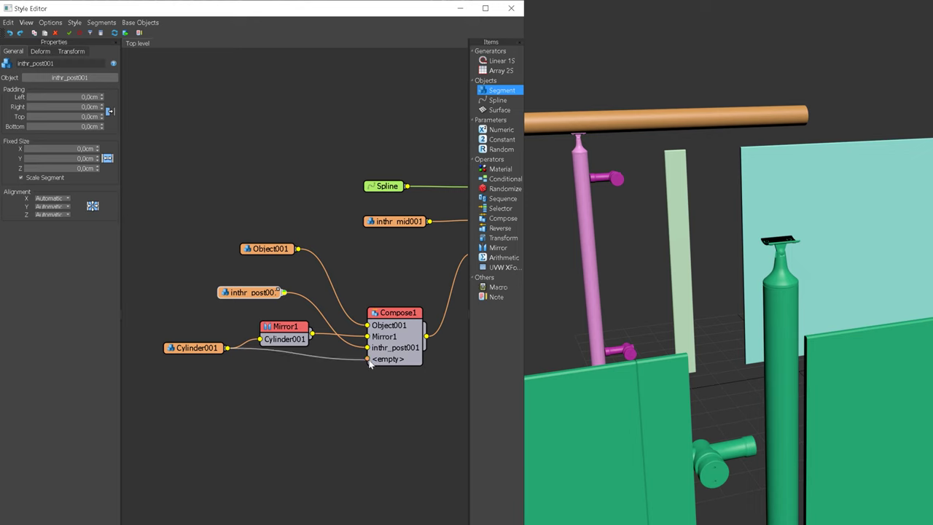
- Duplicate the Mirror operator, feed it the narrow glass strip, and wire it into Compose after the plain bracket
left_click_drag(269, 293, 233, 291)
left_click_drag(273, 249, 205, 247)
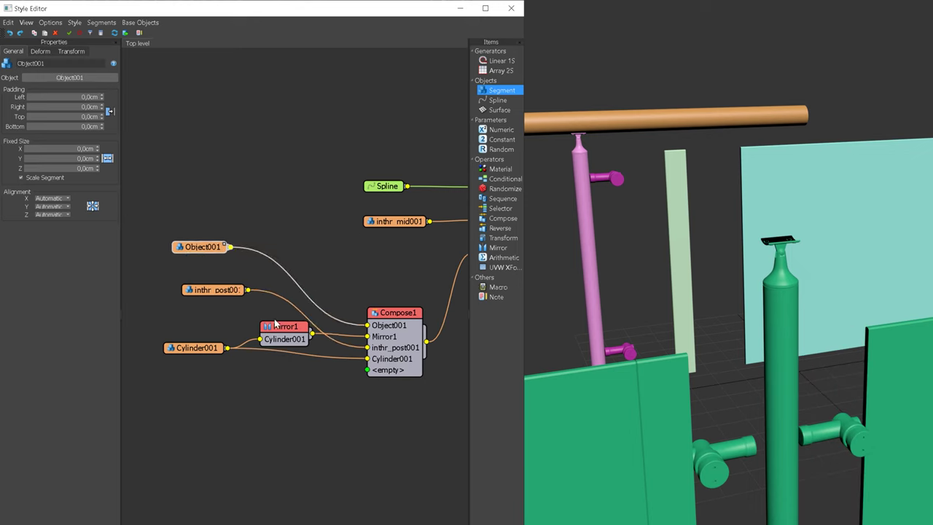
left_click_drag(282, 331, 301, 245)
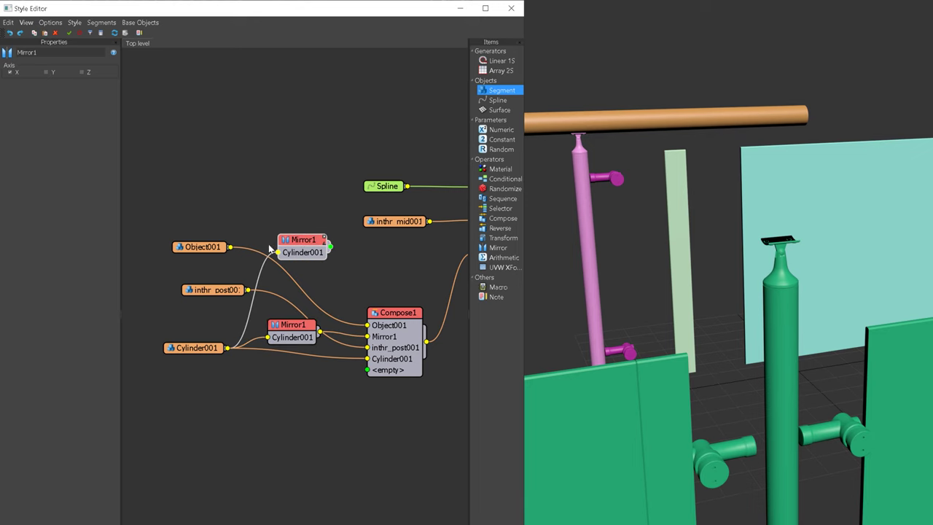
left_click_drag(231, 249, 368, 370)
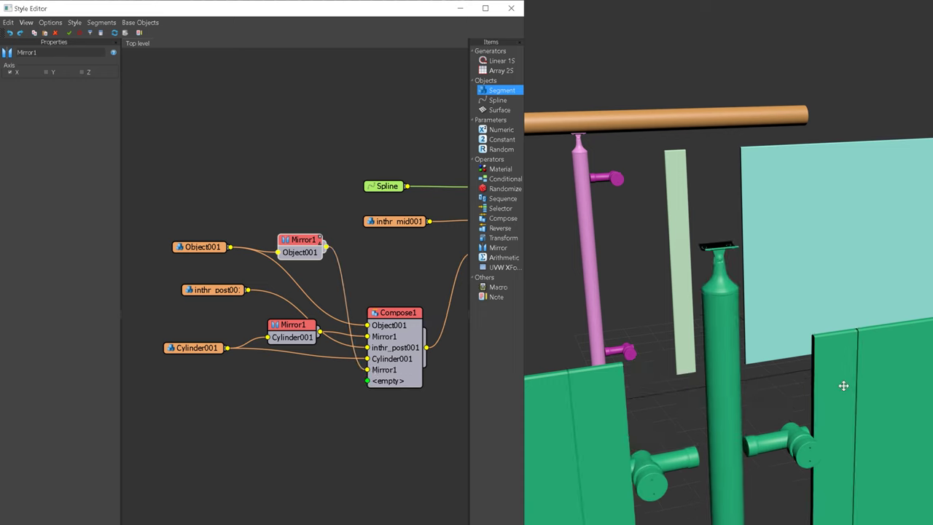
middle_click_drag(825, 375, 836, 377, "alt")
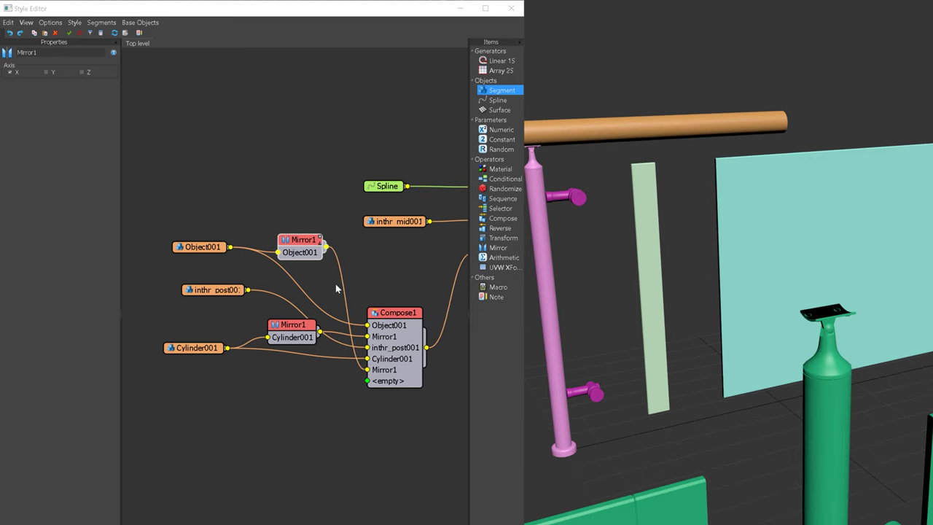
- Swap the glass strips in Compose, wiring the mirrored strip to the first input and the plain strip to the last
left_click_drag(300, 240, 295, 391)
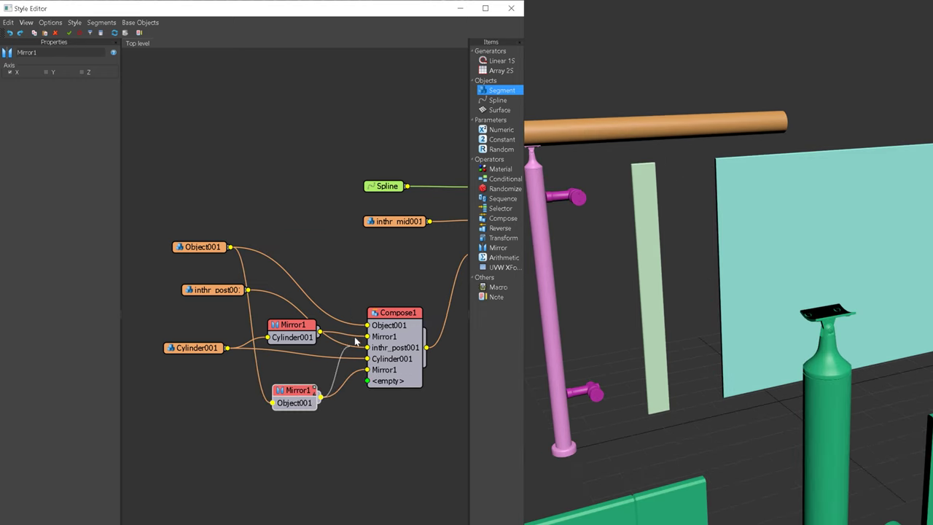
left_click_drag(356, 341, 367, 325)
left_click_drag(230, 248, 370, 380)
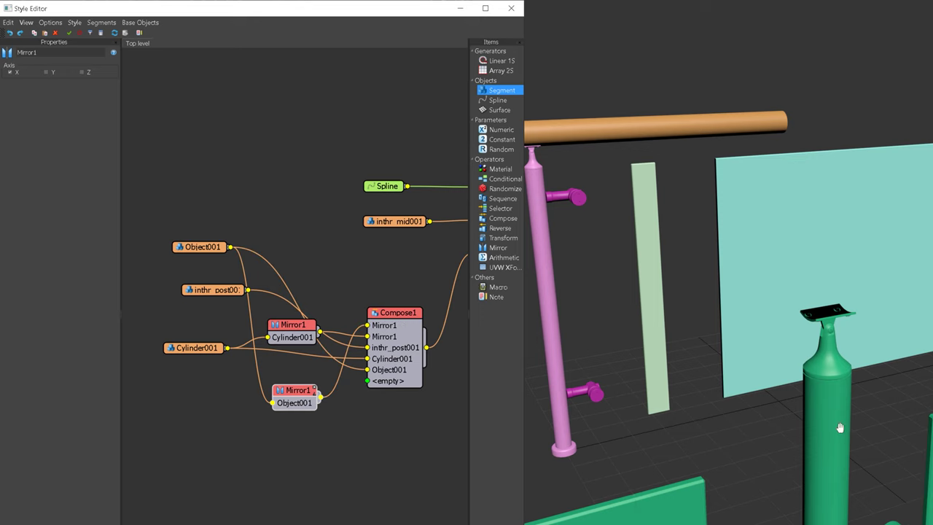
middle_click_drag(840, 428, 857, 324)
scroll(858, 324, "down", 2)
middle_click_drag(884, 364, 869, 363, "alt")
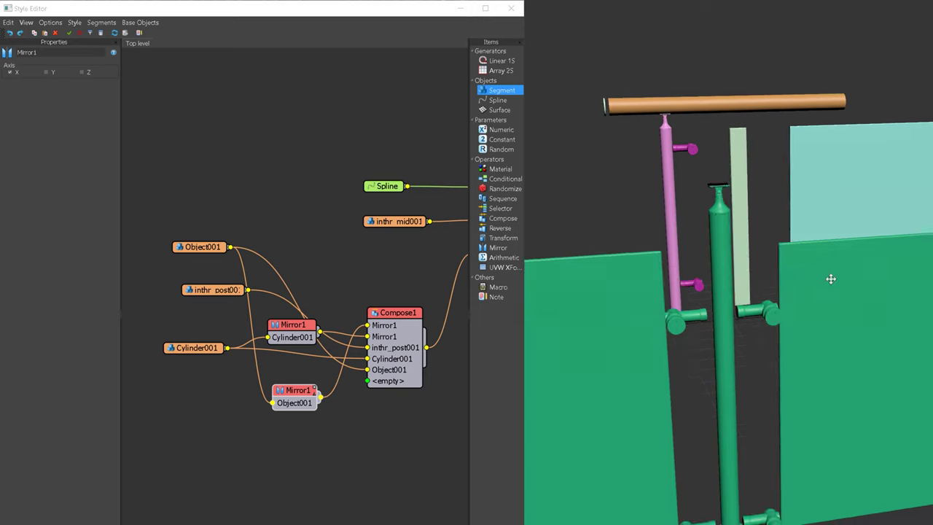
- Insert a Transform operator between the mirrored bracket and the Compose operator's second input
middle_click_drag(831, 279, 831, 298)
scroll(779, 264, "up", 3)
scroll(783, 280, "down", 2)
middle_click_drag(809, 344, 930, 262)
middle_click_drag(691, 344, 733, 288)
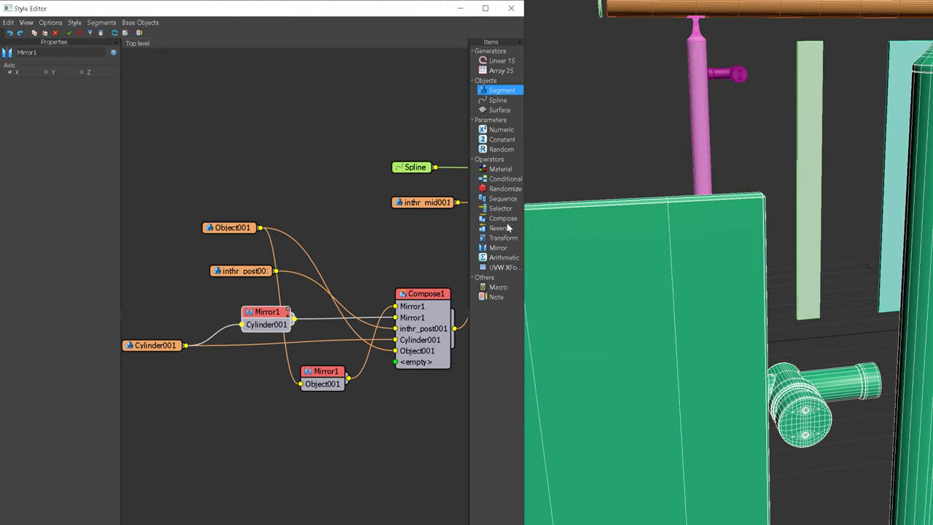
left_click_drag(509, 243, 347, 246)
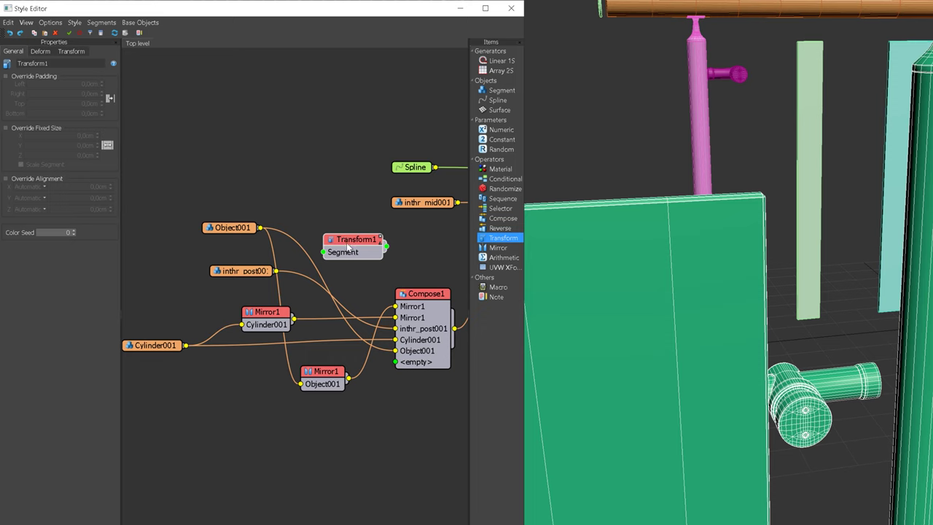
left_click_drag(293, 318, 323, 251)
left_click_drag(387, 248, 395, 317)
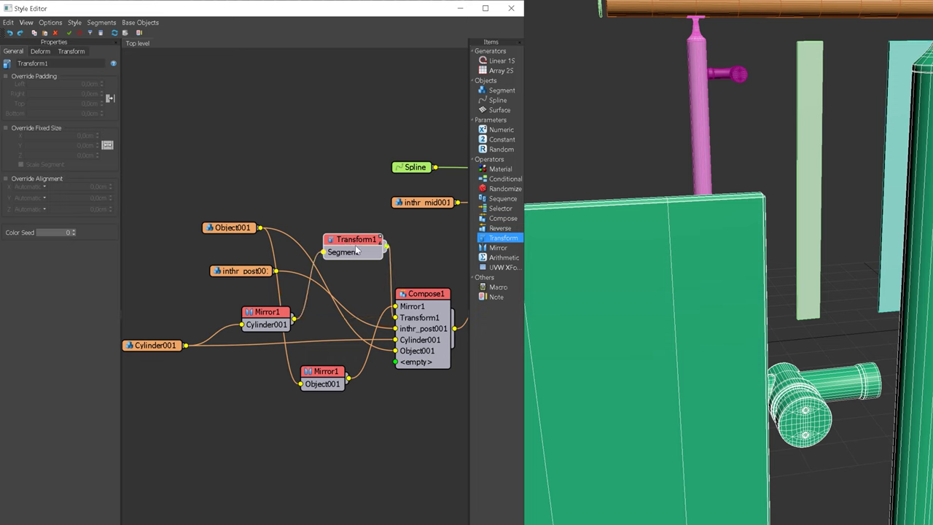
left_click_drag(356, 250, 347, 254)
- Override the mirrored bracket's padding in the Transform operator, with Left at -5,0 cm and Right at -2,5 cm
left_click(19, 76)
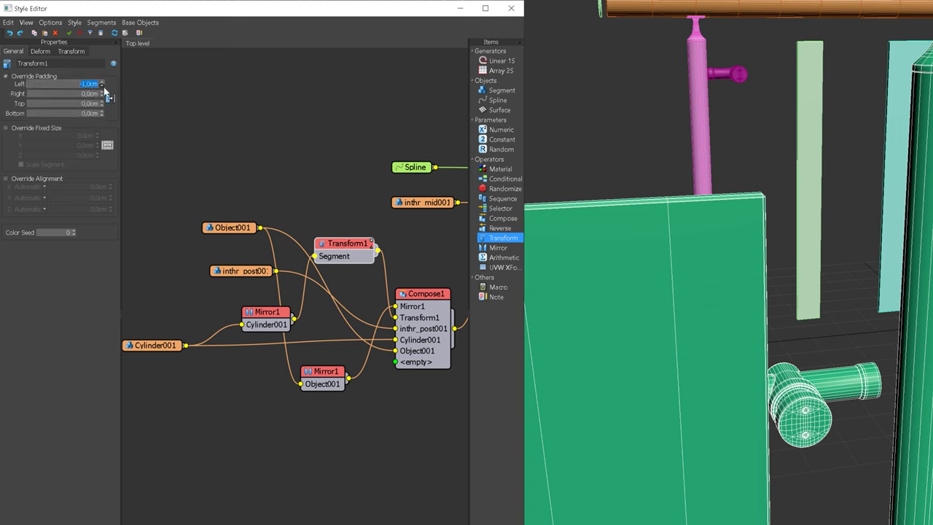
left_click_drag(104, 88, 113, 142)
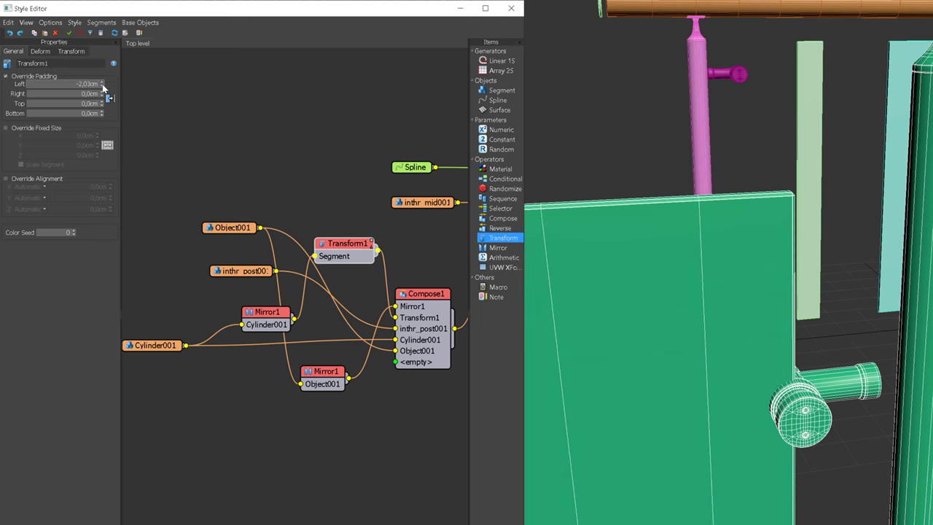
left_click_drag(106, 97, 105, 131)
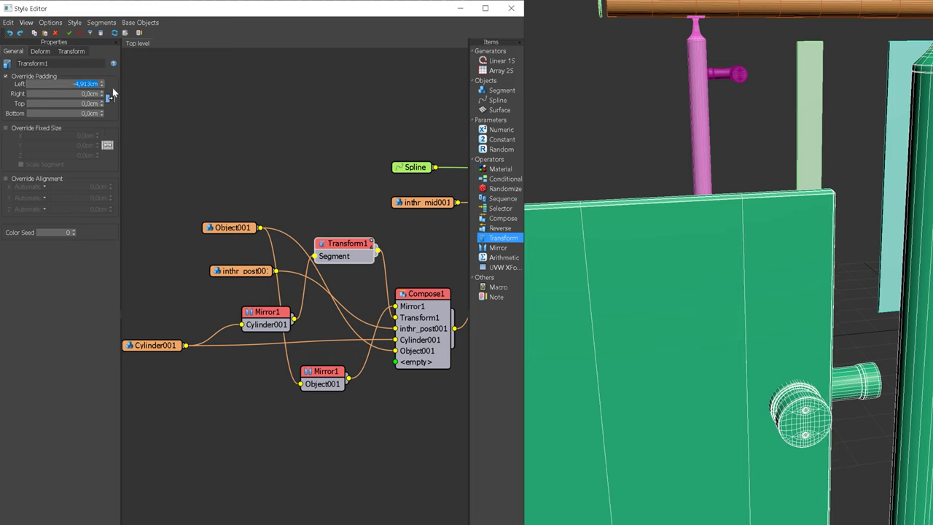
key("Return")
scroll(841, 423, "up", 3)
middle_click_drag(841, 423, 698, 424)
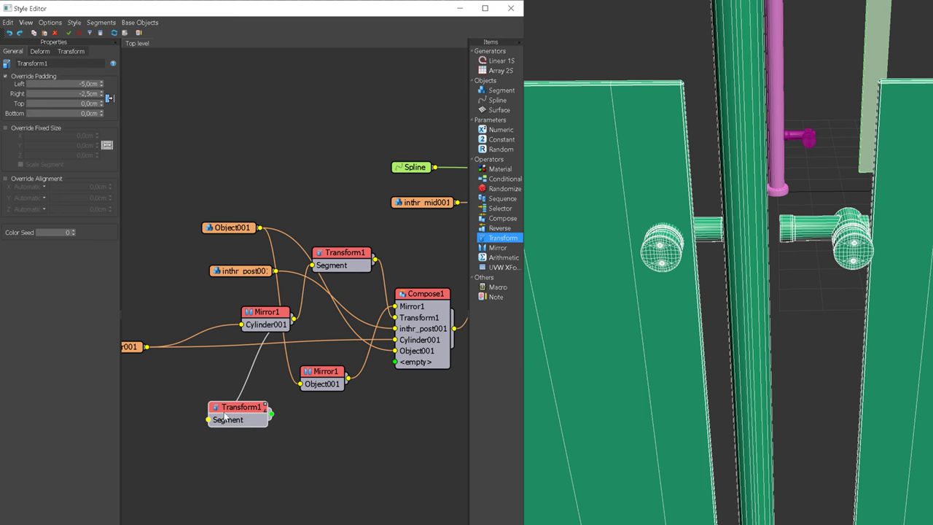
- Duplicate the Transform operator between the plain bracket and Compose's fourth input, and enter a padding override of -2,5 cm
left_click_drag(168, 385, 208, 419)
mouse_move(271, 414)
left_mouse_down()
mouse_move(381, 385)
mouse_move(394, 339)
mouse_move(267, 413)
mouse_move(275, 414)
left_mouse_up()
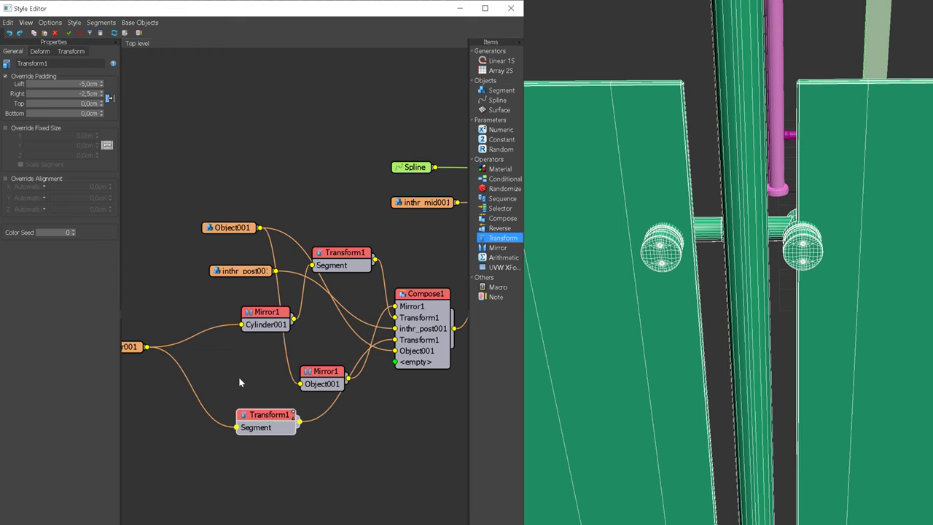
type("-2,5")
key("Return")
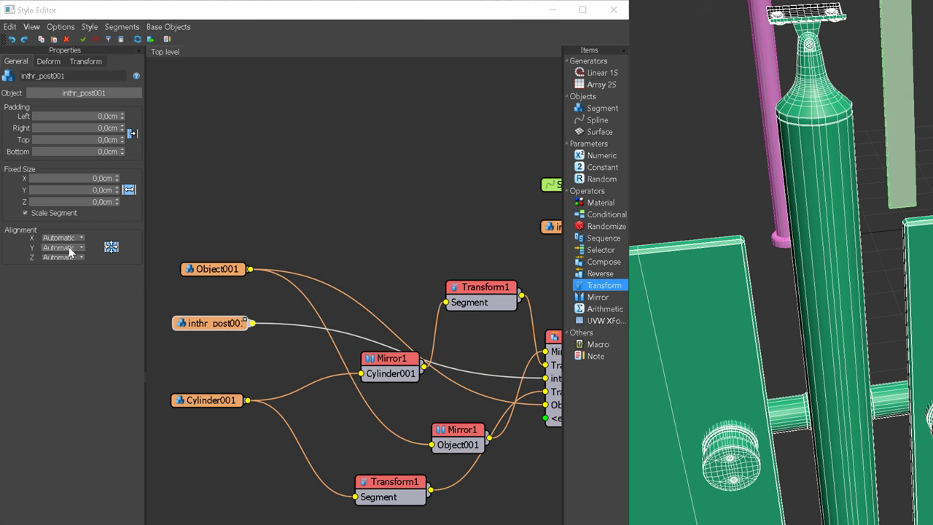
- Set the post segment's Y and Z alignment to Pivot
left_click(62, 247)
left_click(61, 264)
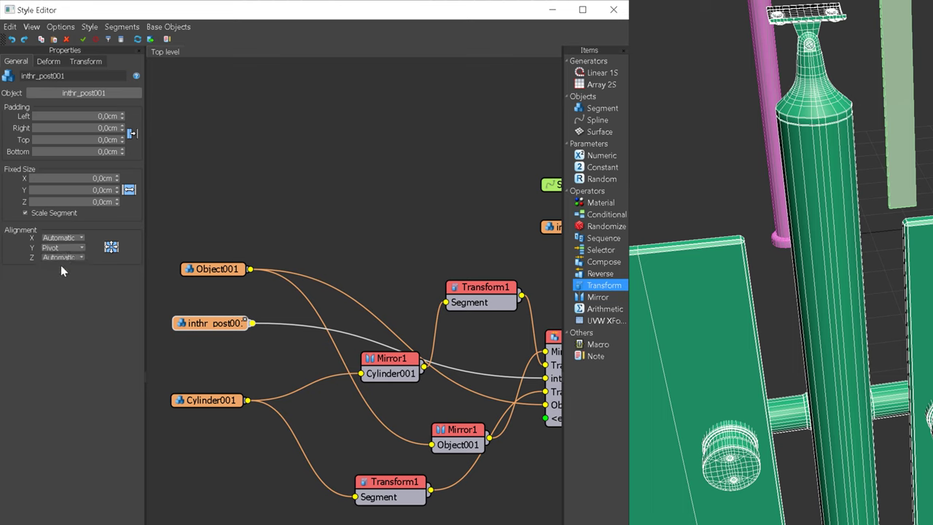
left_click(62, 258)
left_click(59, 273)
- Set the narrow glass strip segment's Y and Z alignment to Pivot
left_click(226, 270)
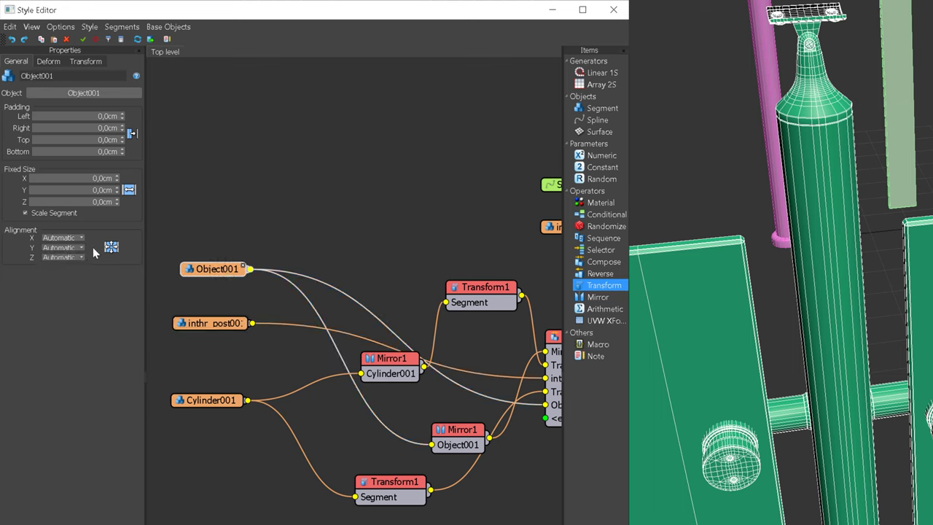
left_click(69, 264)
left_click(72, 258)
left_click(65, 274)
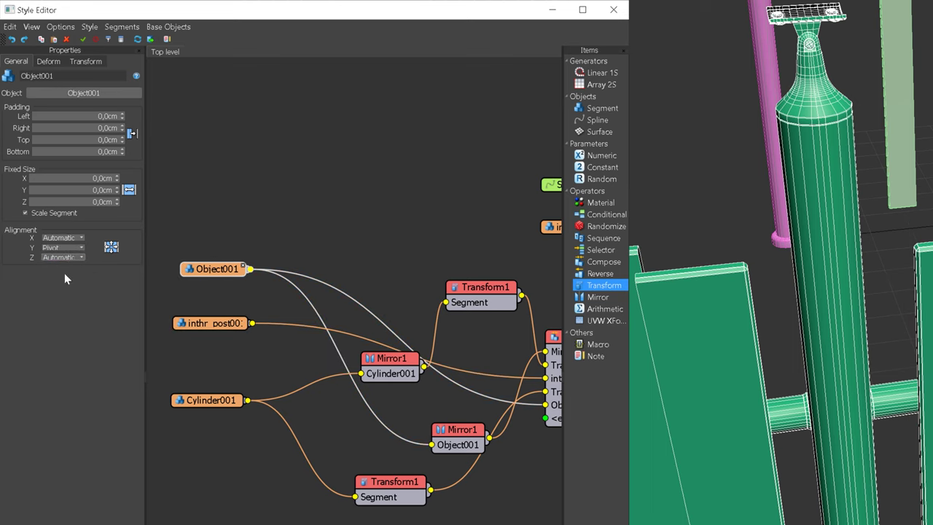
- Set the bracket segment's Y and Z alignment to Pivot
left_click(215, 401)
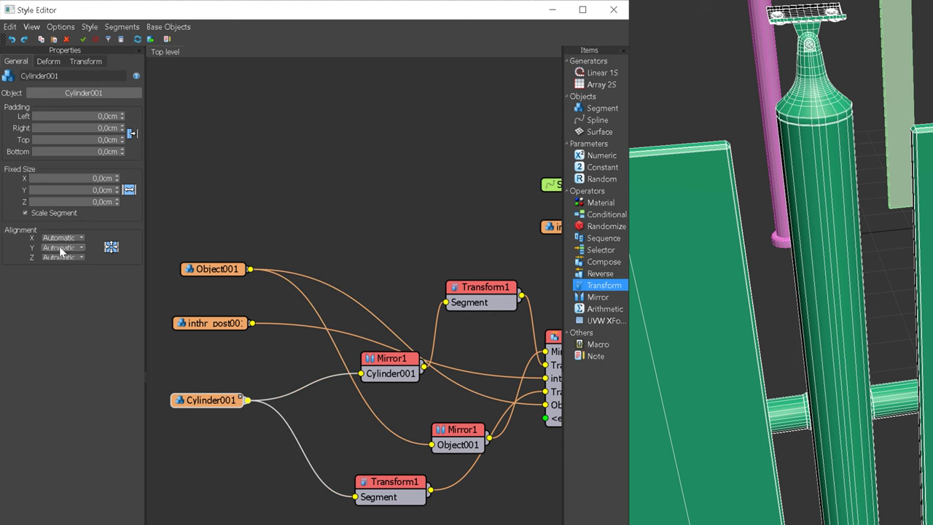
left_click(63, 250)
left_click(67, 264)
left_click(53, 257)
left_click(61, 273)
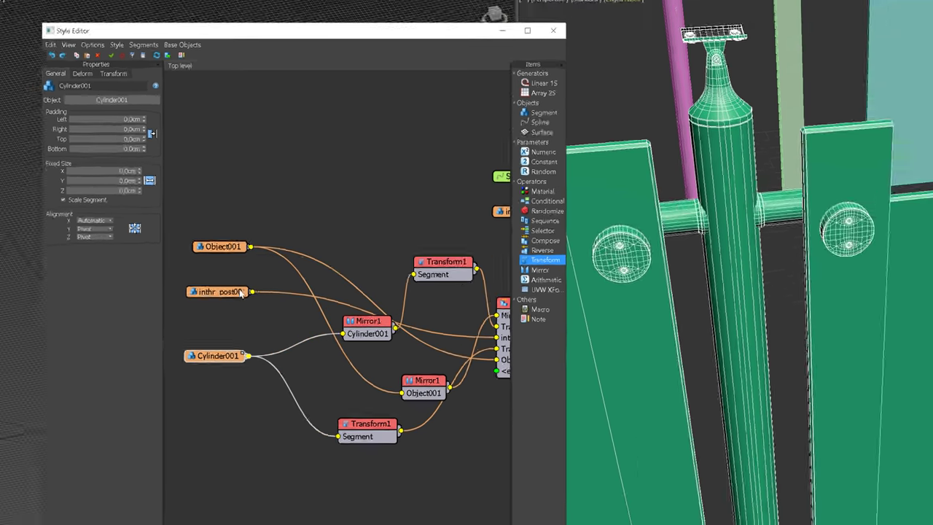
- Examine the railing and check the pivot positions of the source post, bracket and narrow glass strip using pivot-only mode
scroll(920, 382, "down", 4)
middle_click_drag(928, 510, 918, 387)
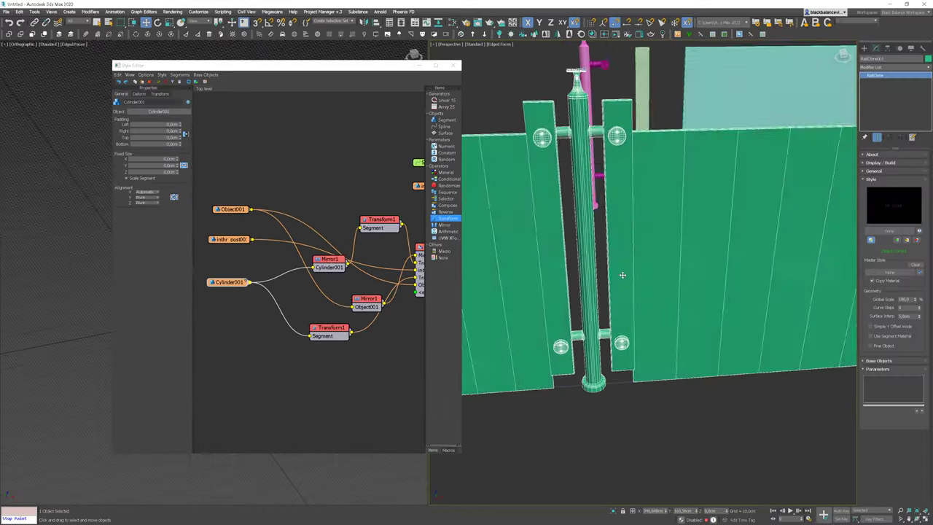
mouse_move(622, 275)
middle_mouse_down("alt")
mouse_move(617, 310)
mouse_move(622, 244)
mouse_move(614, 283)
middle_mouse_up("alt")
scroll(622, 243, "down", 3)
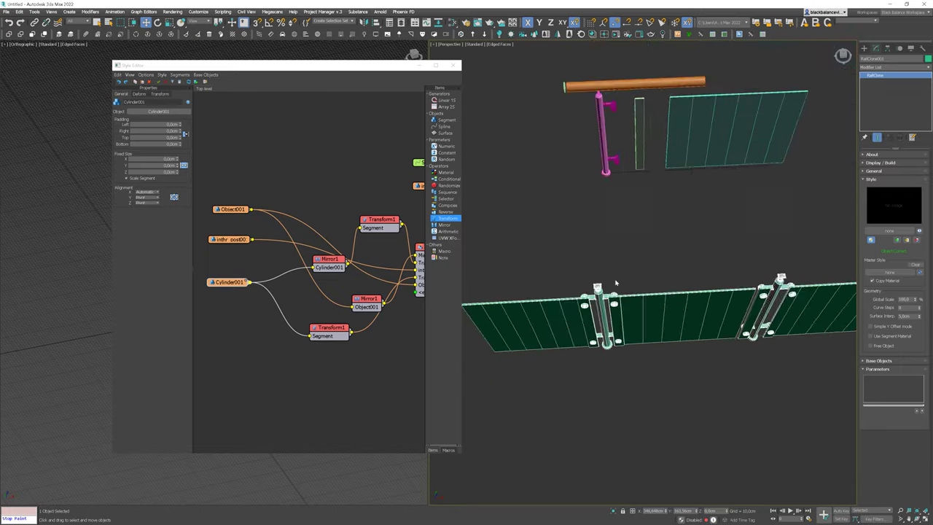
scroll(604, 173, "up", 2)
left_click(602, 172)
right_click(633, 188)
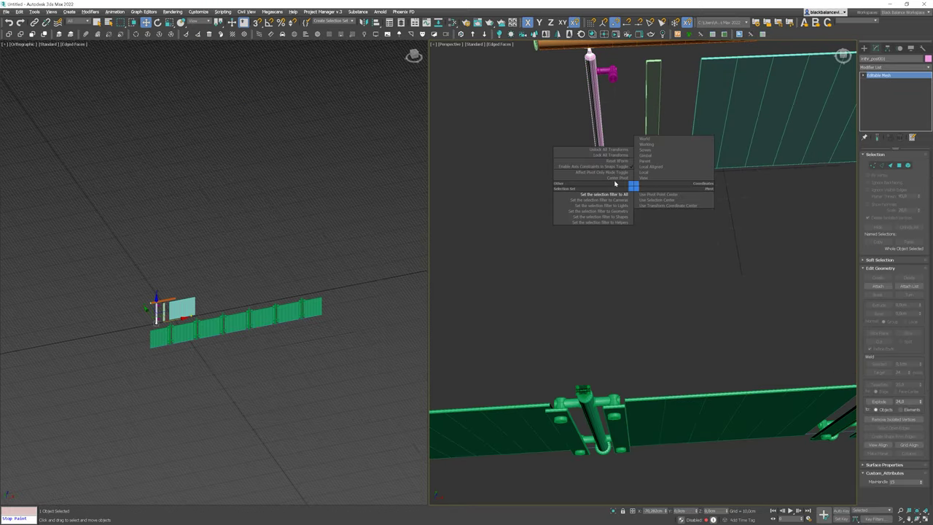
left_click(616, 175)
middle_click_drag(634, 158, 628, 158, "alt")
left_click(616, 159)
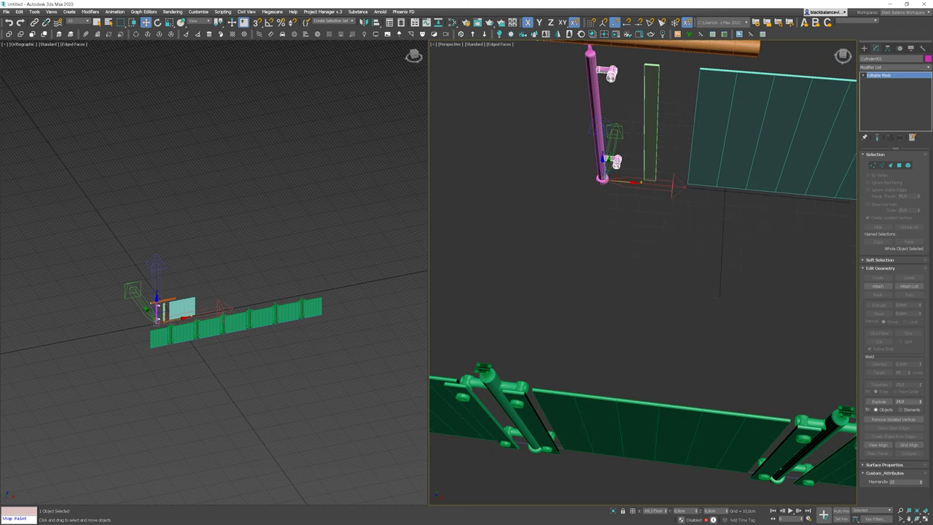
left_click(652, 89)
middle_click_drag(663, 161, 659, 176, "alt")
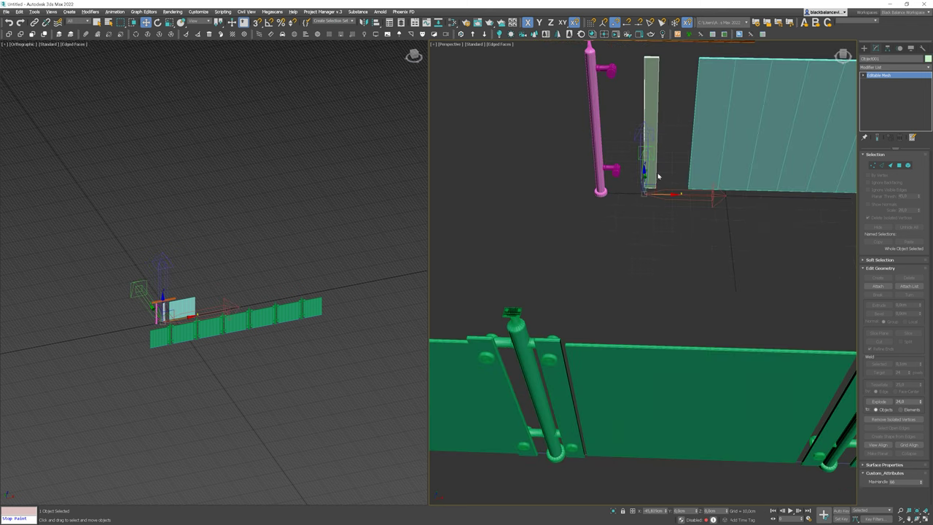
right_click(636, 212)
left_click(610, 197)
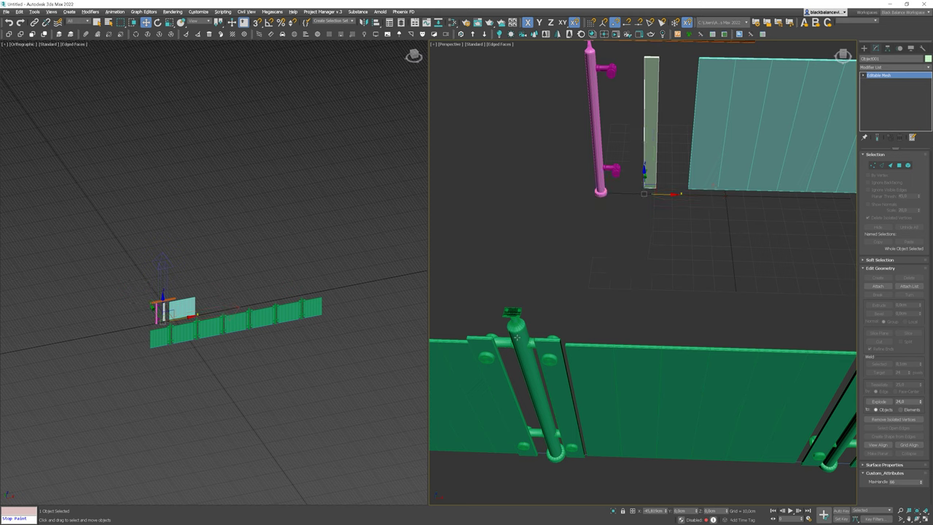
- Reselect the railing object and set the main glass panel segment's Y and Z alignment to Pivot
left_click(567, 346)
middle_click_drag(348, 230, 307, 232)
left_click(390, 190)
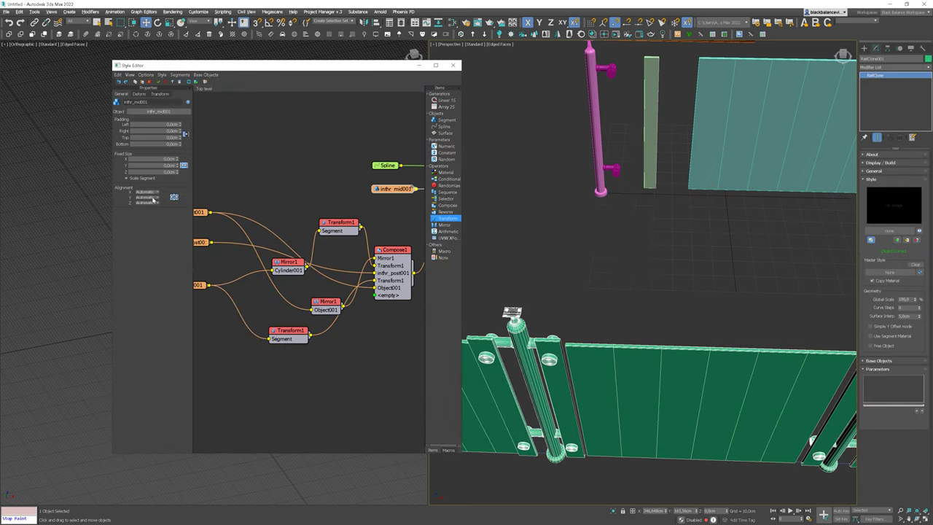
left_click(151, 198)
left_click(148, 206)
left_click(151, 203)
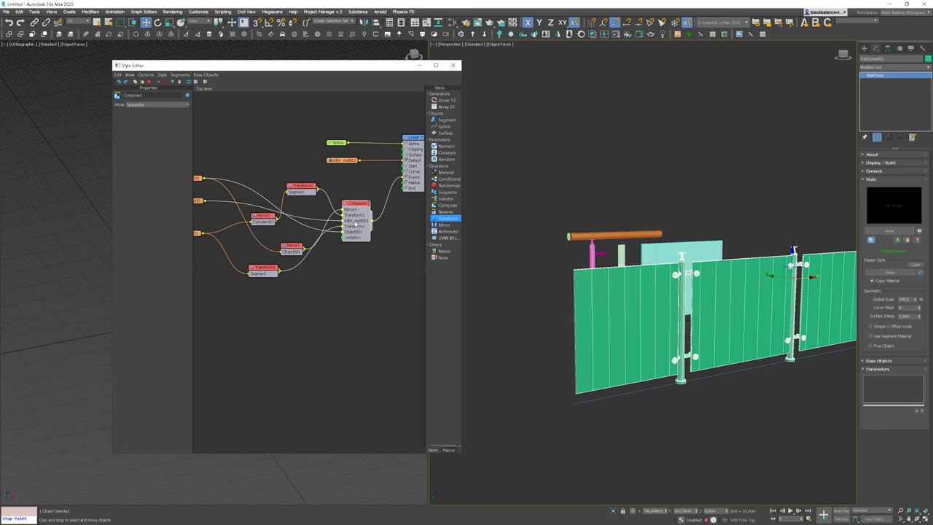
- Duplicate the Compose operator with its inputs and wire the copy to the generator's Start input
mouse_move(355, 223)
left_mouse_down("shift")
mouse_move(367, 233)
mouse_move(354, 277)
left_mouse_up("shift")
middle_click_drag(389, 237, 356, 269)
scroll(356, 269, "up", 1)
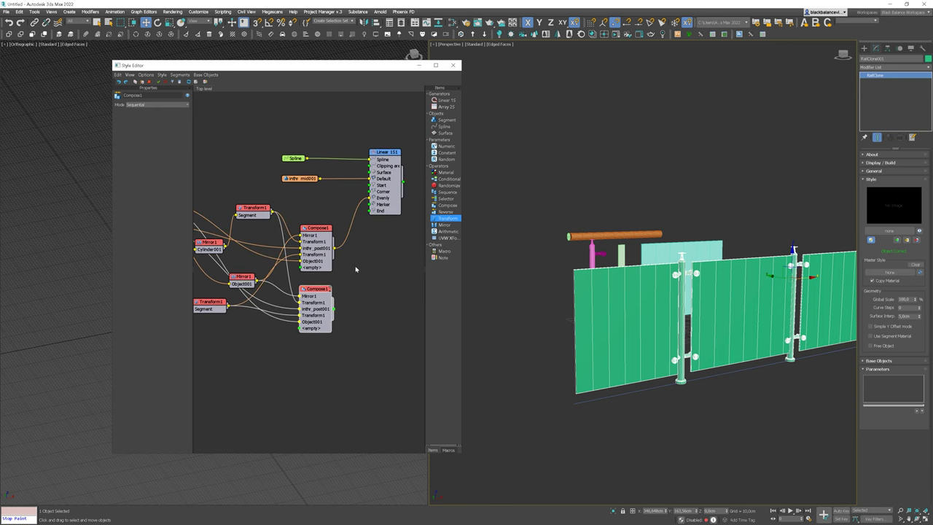
left_click_drag(337, 312, 370, 185)
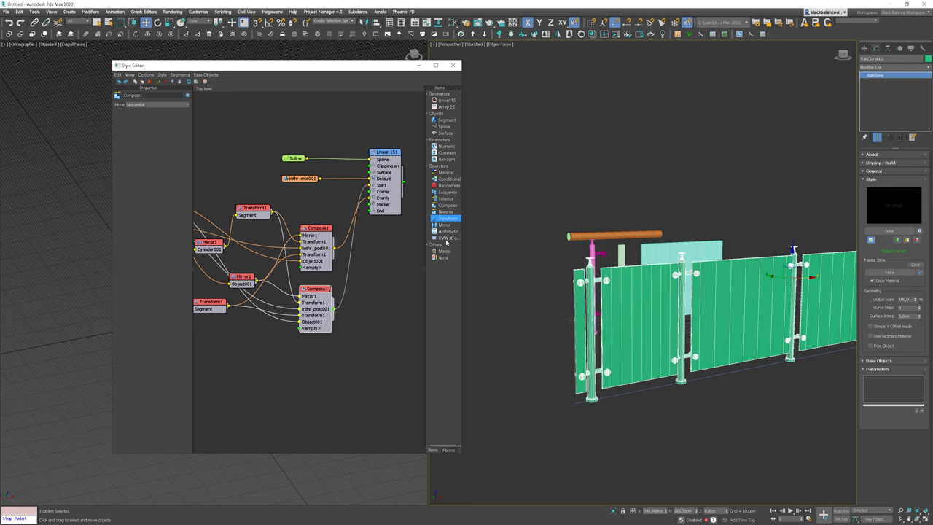
middle_click_drag(578, 336, 604, 333, "alt")
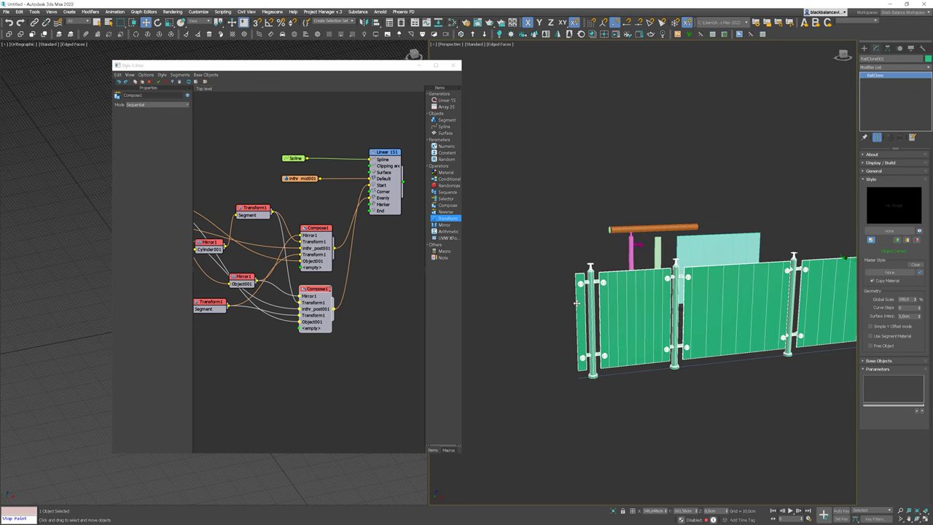
- Remove the mirrored glass strip and the mirrored bracket from the Compose operator that feeds the Start input
middle_click_drag(339, 309, 361, 300)
left_click_drag(353, 294, 344, 291)
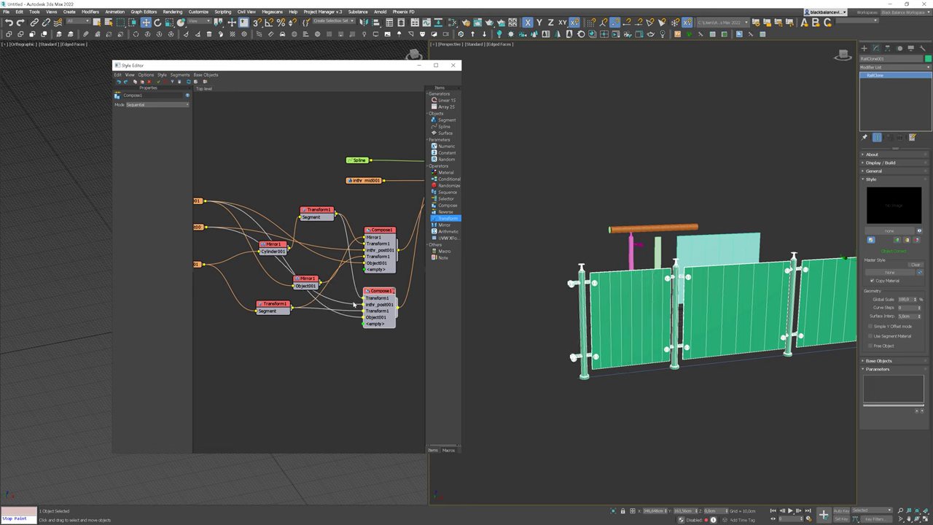
left_click(355, 296)
key("Delete")
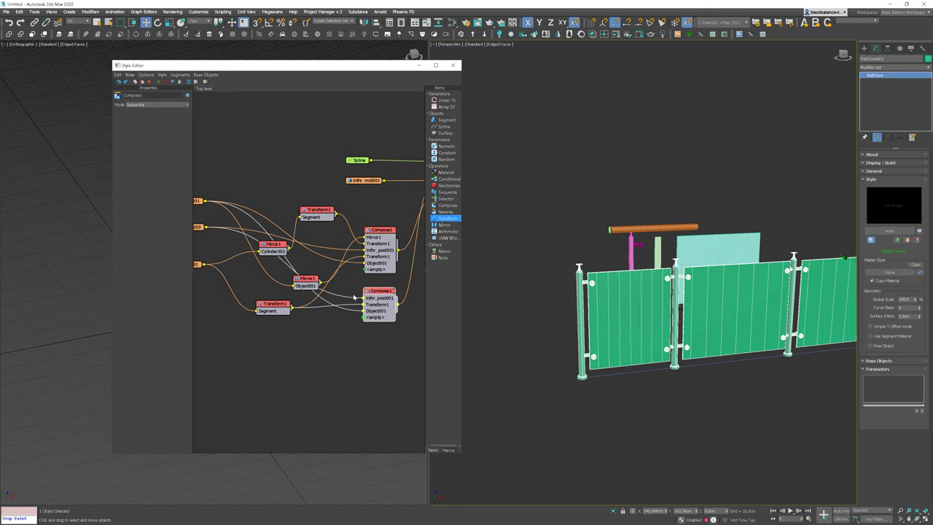
middle_click_drag(684, 343, 661, 358, "alt")
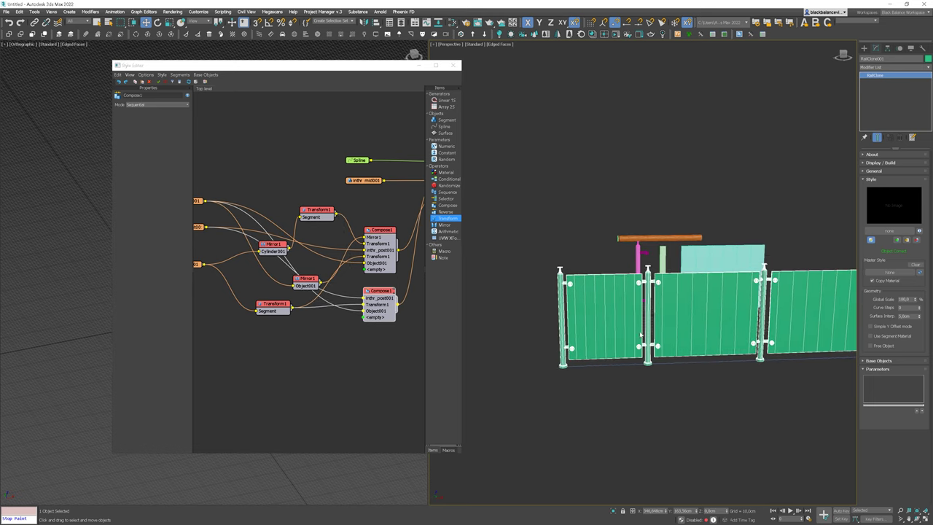
- Duplicate the Compose operator for the generator's End input, keeping only the mirrored bracket, mirrored glass strip and post
scroll(561, 286, "up", 3)
left_click(384, 242)
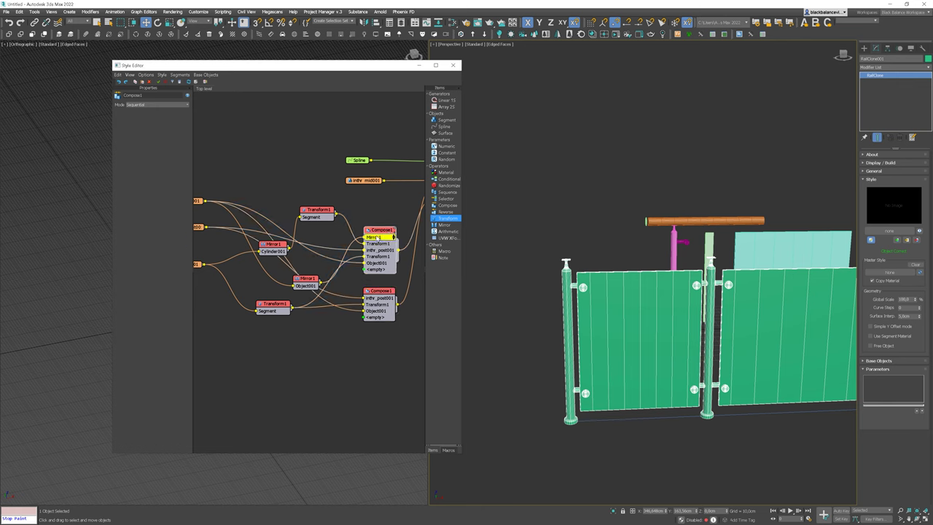
middle_click_drag(383, 242, 324, 238)
left_click_drag(325, 238, 376, 208, "shift")
middle_click_drag(696, 337, 644, 336)
scroll(644, 336, "down", 4)
middle_click_drag(823, 321, 658, 336)
scroll(658, 335, "up", 5)
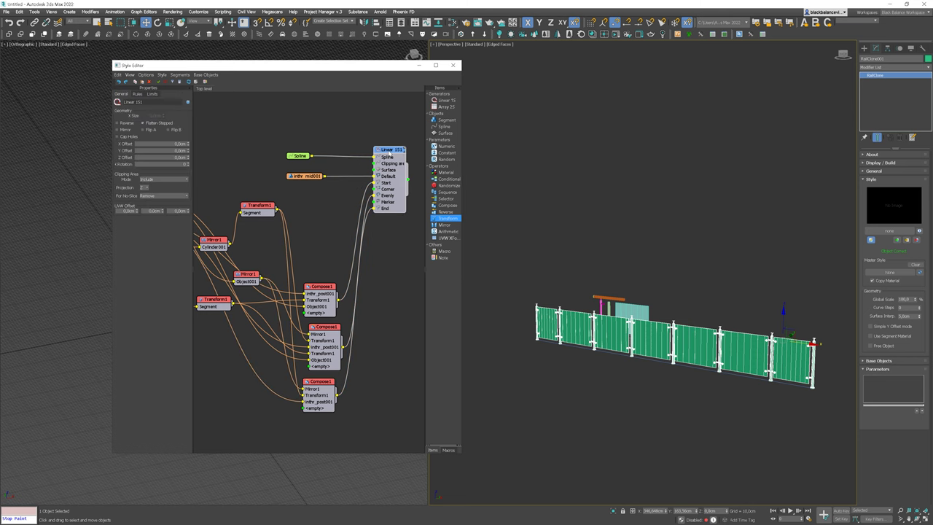
- Try an Evenly distance of 50 cm in the generator's rules, set it to 150 cm, and inspect the railing
left_click(152, 95)
left_click(137, 95)
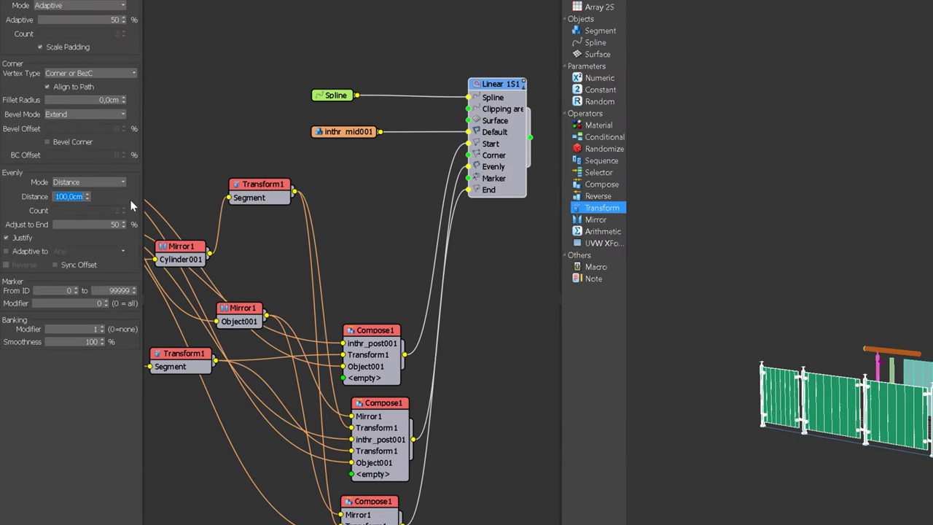
type("50")
key("Return")
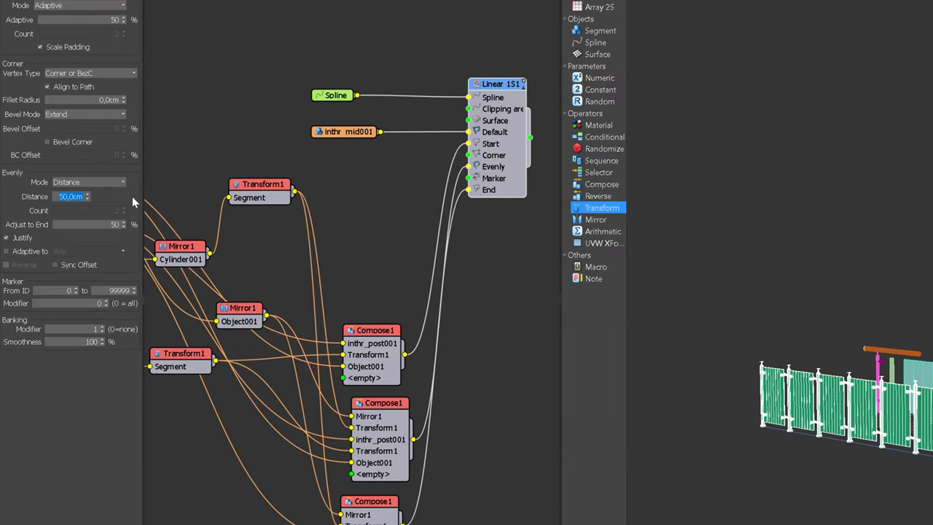
type("150")
key("Return")
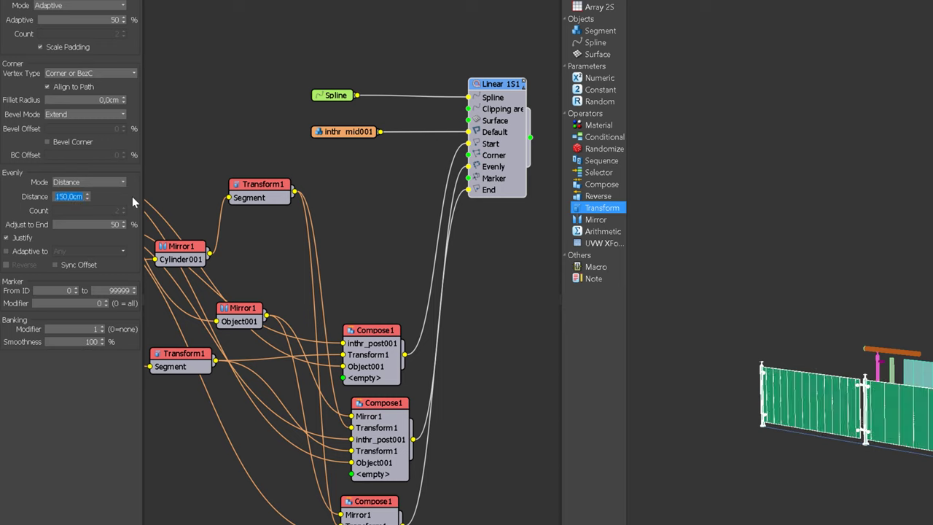
scroll(712, 409, "up", 5)
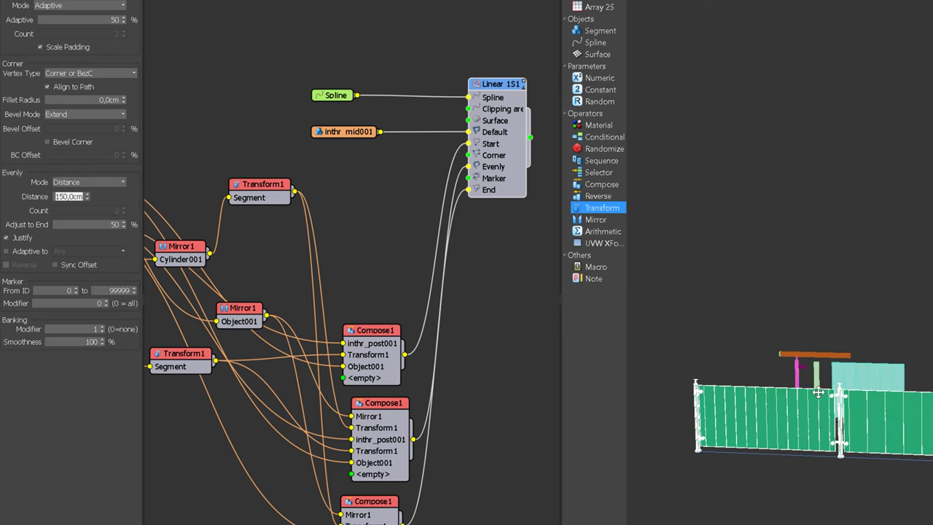
scroll(711, 406, "up", 4)
scroll(778, 384, "down", 7)
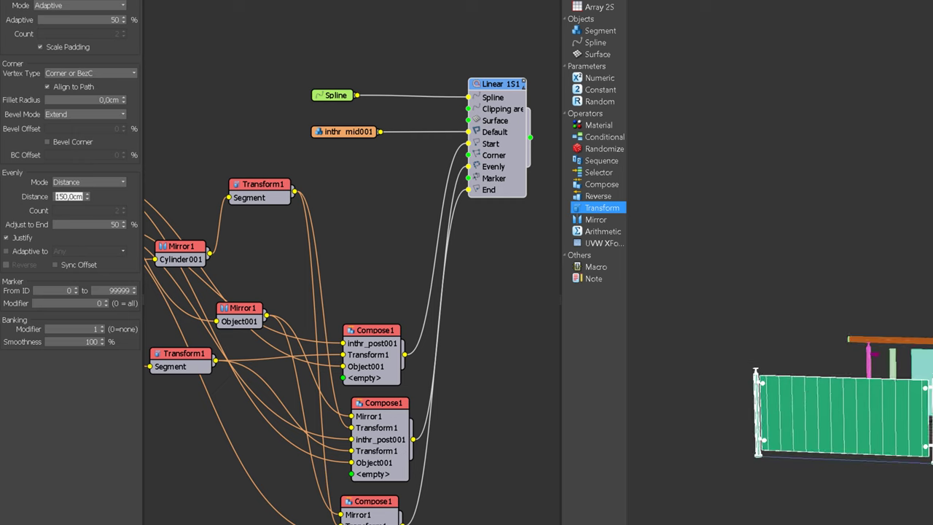
- Export the generator's Evenly Distance parameter and attach a new Numeric node to it
right_click(508, 88)
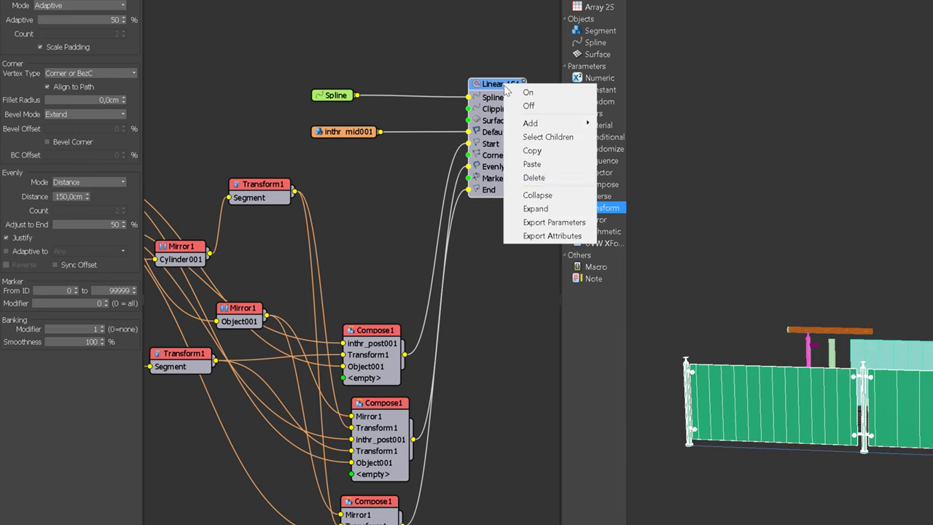
left_click(555, 223)
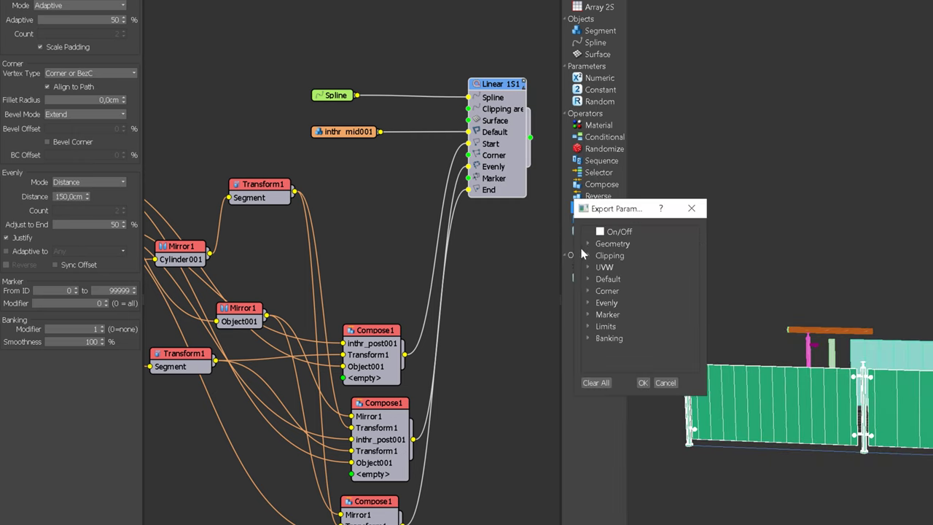
left_click(587, 301)
scroll(642, 301, "down", 2)
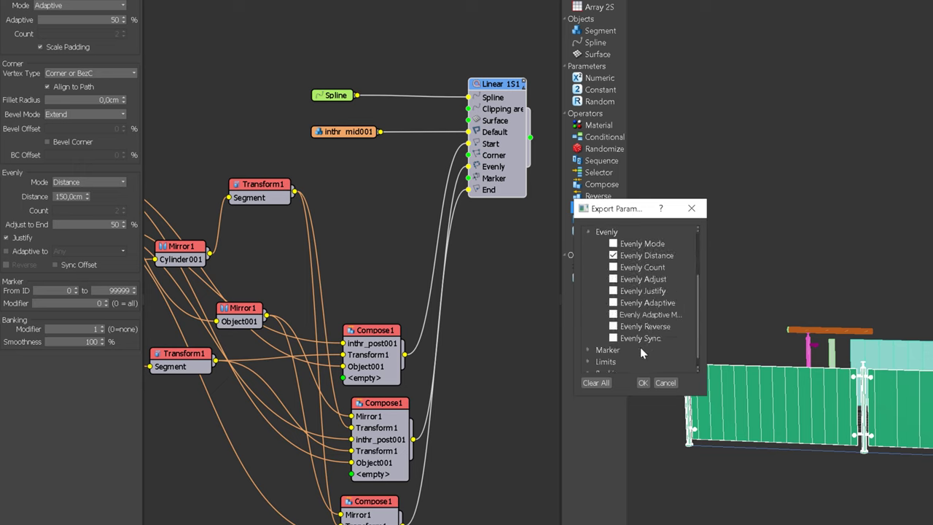
left_click(643, 383)
right_click(470, 228)
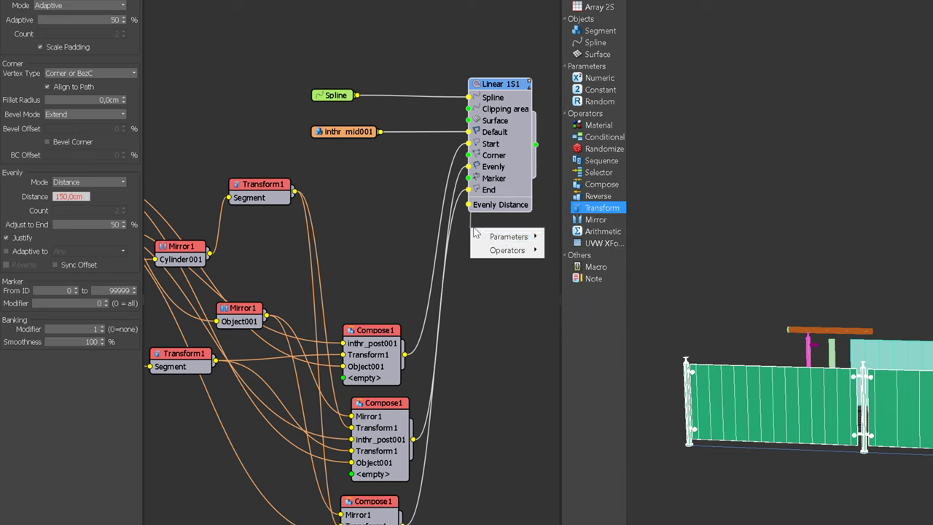
mouse_move(504, 239)
left_click(575, 238)
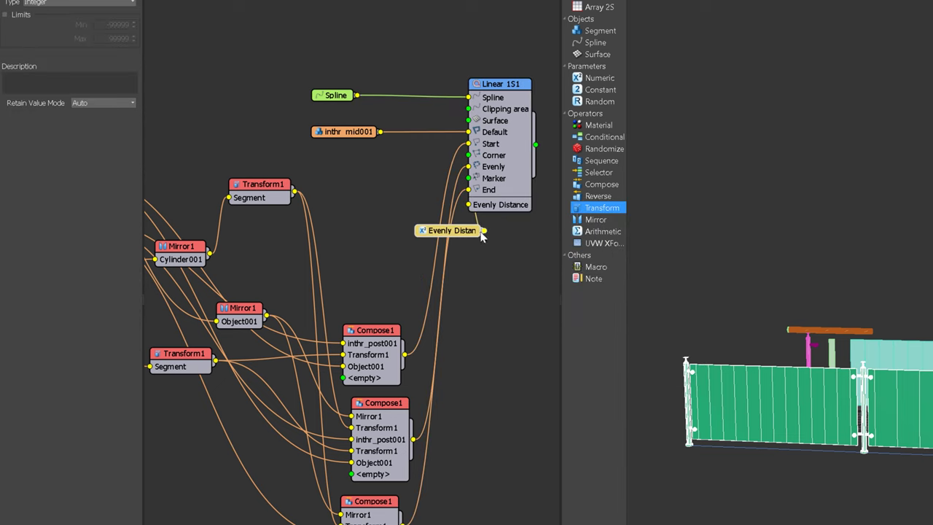
left_click_drag(430, 226, 392, 210)
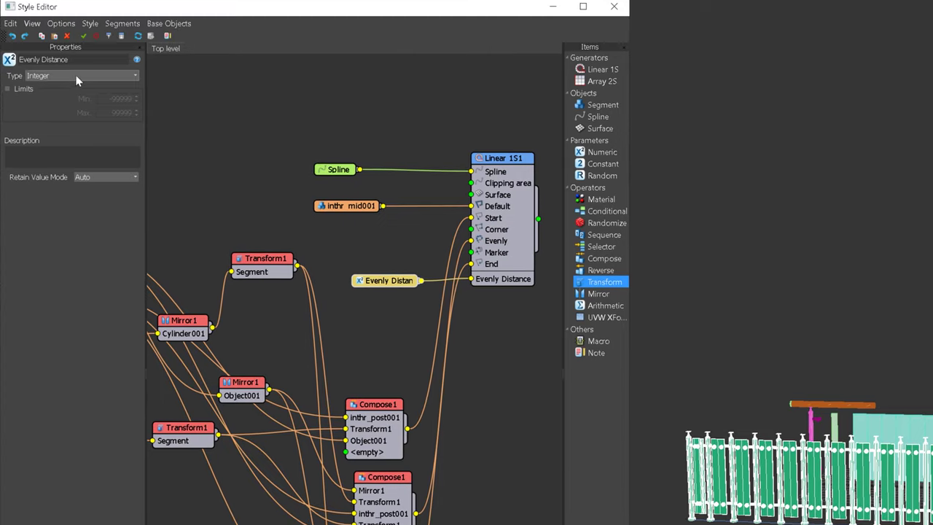
- Set the Evenly Distance numeric node's type to Scene Units and rename it Post Spacing
left_click(74, 82)
left_click(81, 115)
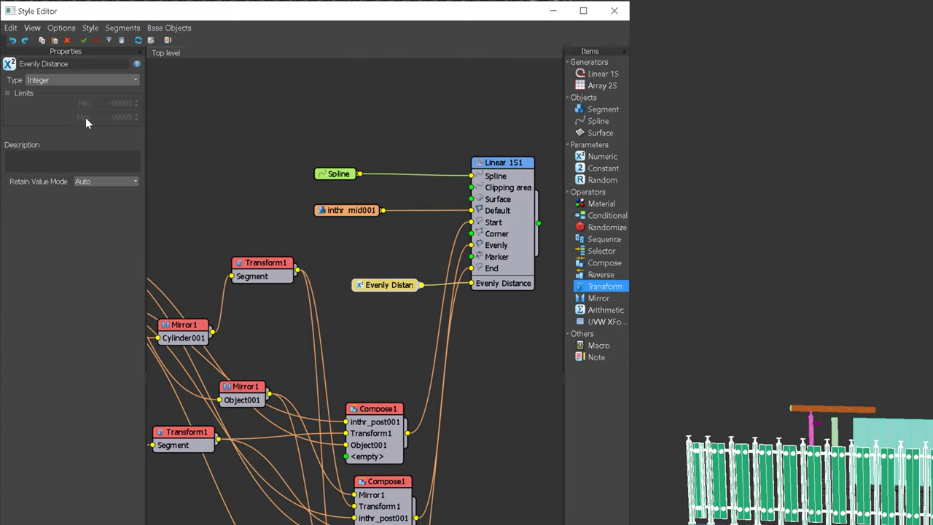
double_click(29, 63)
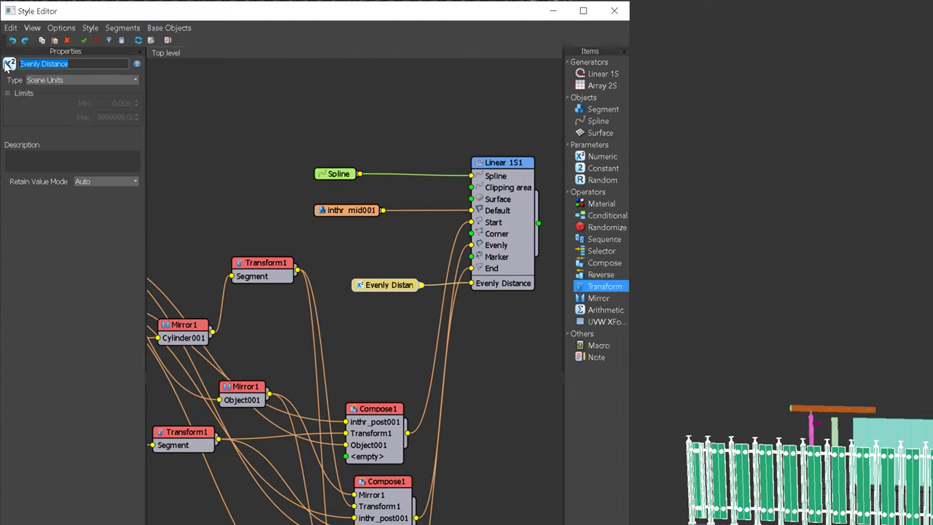
type("Post Spacing")
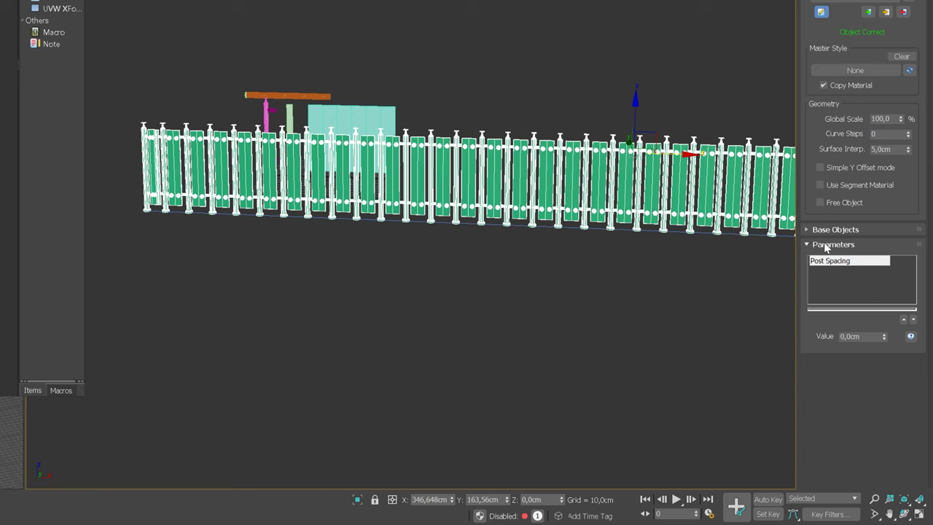
- Test the Post Spacing parameter on the railing object with values of 50 cm and 150 cm
left_click(867, 336)
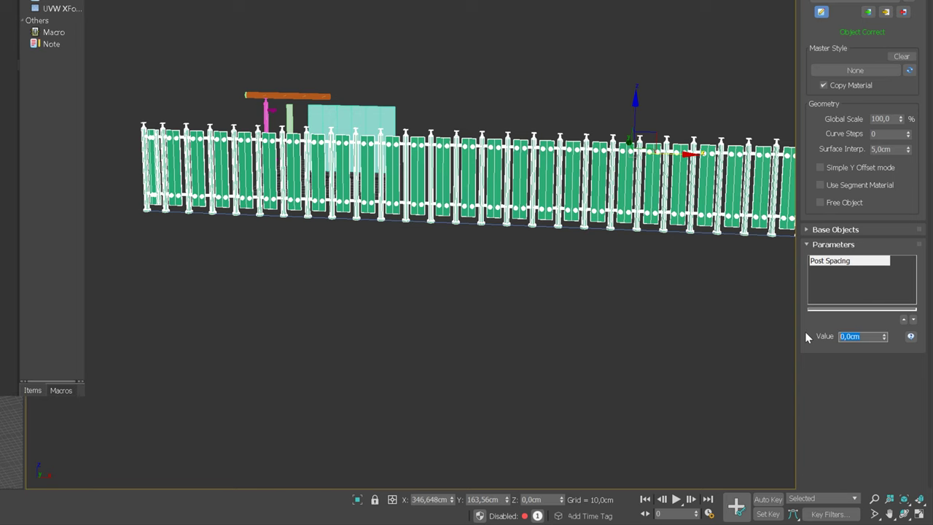
type("50")
key("Return")
type("150")
key("Return")
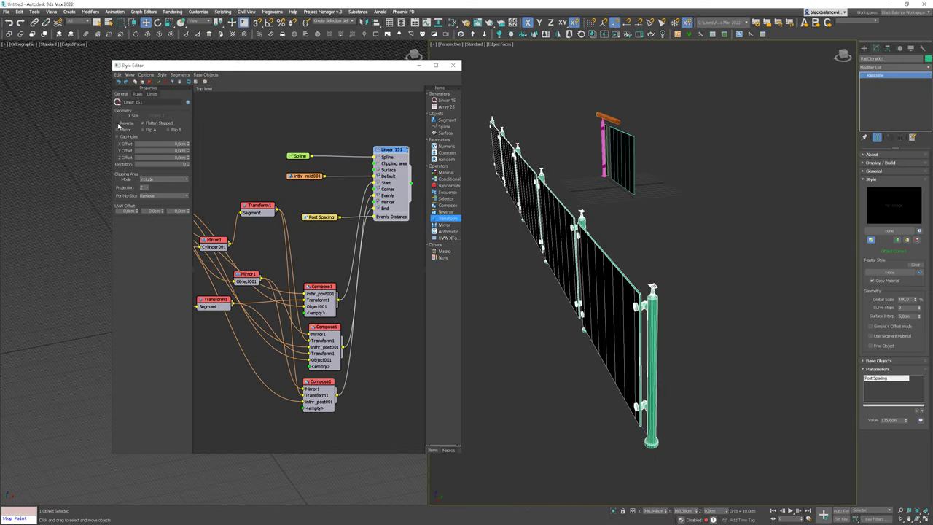
- Toggle the generator's Reverse option on and off to compare the railing's direction
left_click(117, 123)
left_click(118, 126)
left_click(118, 126)
left_click(118, 125)
- Export the generator's Reverse parameter from the Geometry group and attach a new Numeric node to it
right_click(394, 151)
left_click(417, 228)
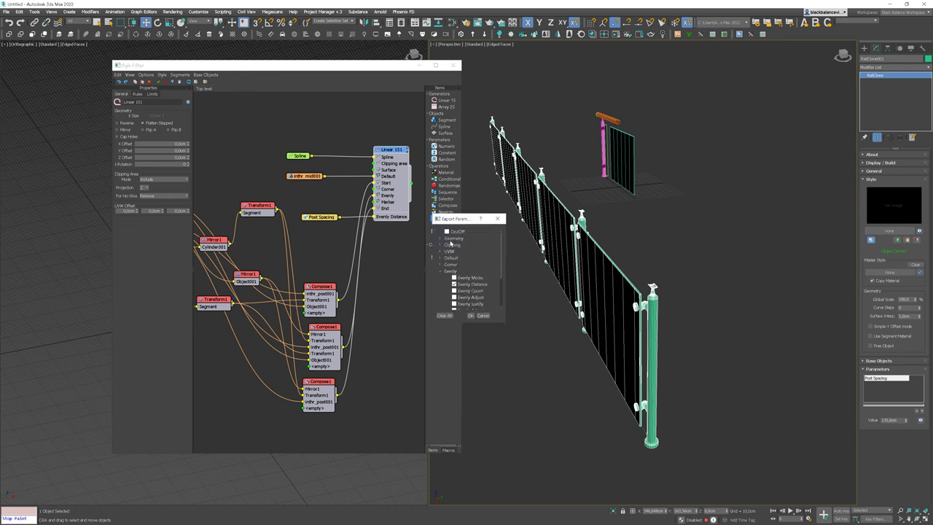
left_click(441, 239)
left_click(454, 252)
left_click(470, 315)
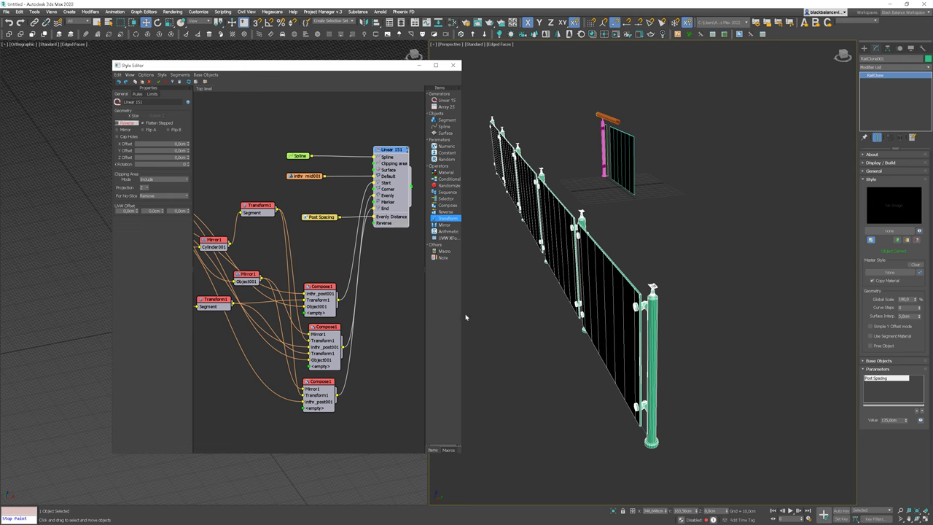
left_click_drag(377, 224, 343, 236)
left_click(399, 239)
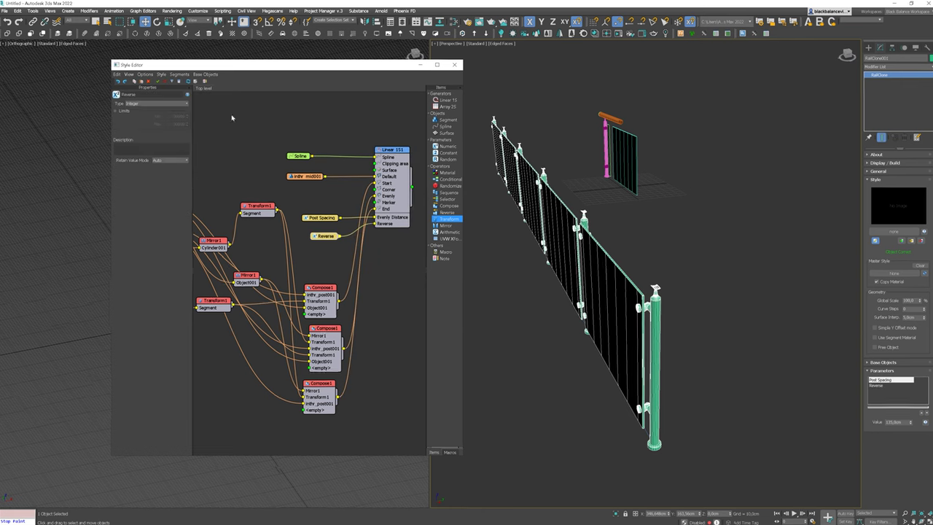
- Configure the Reverse numeric node as Boolean (0/1) named Mirror, and test it among the railing object's parameters
left_click(51, 121)
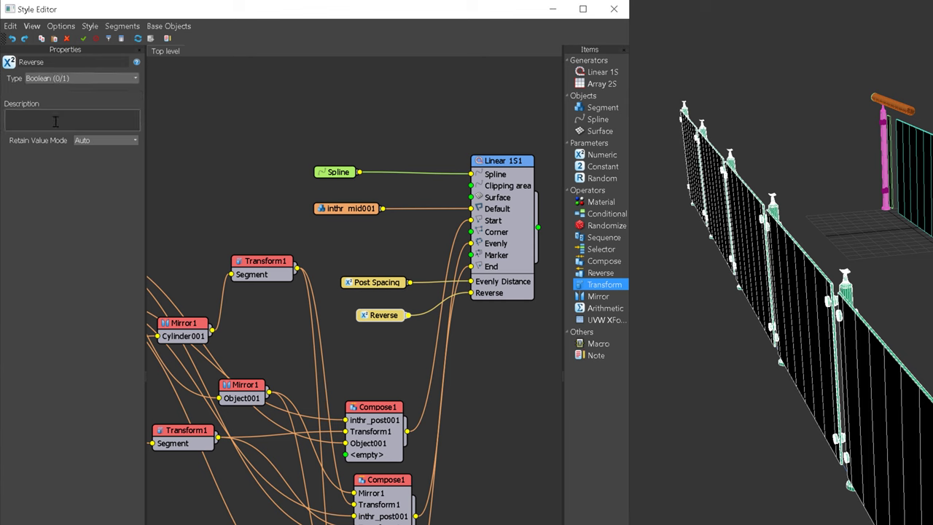
double_click(73, 62)
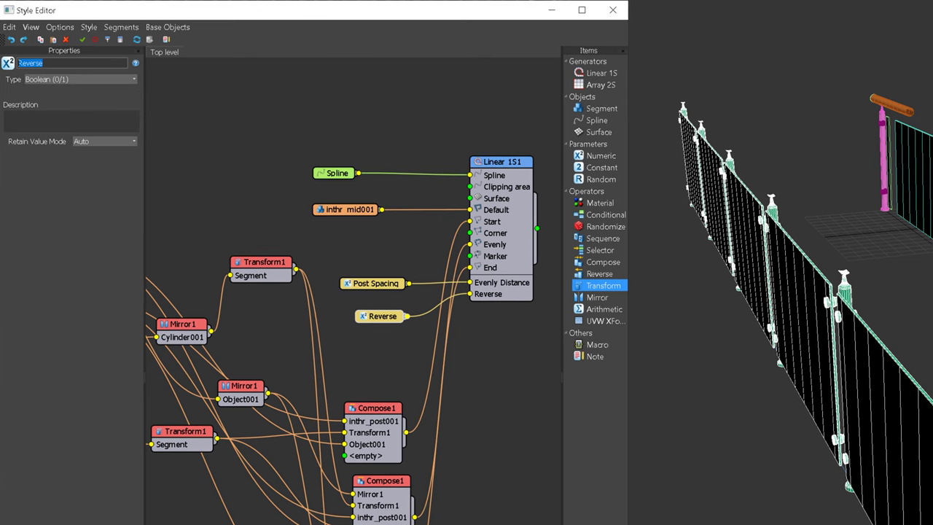
type("Mirror")
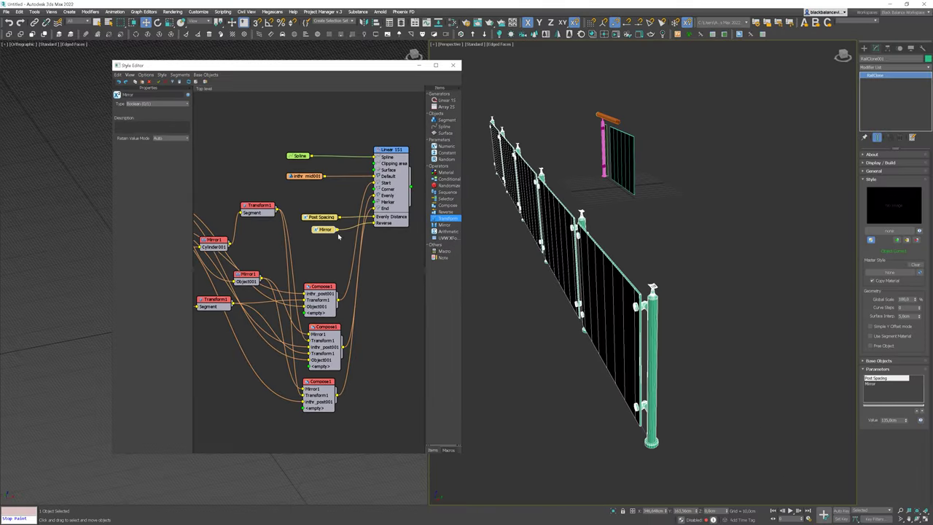
left_click(875, 383)
left_click(870, 421)
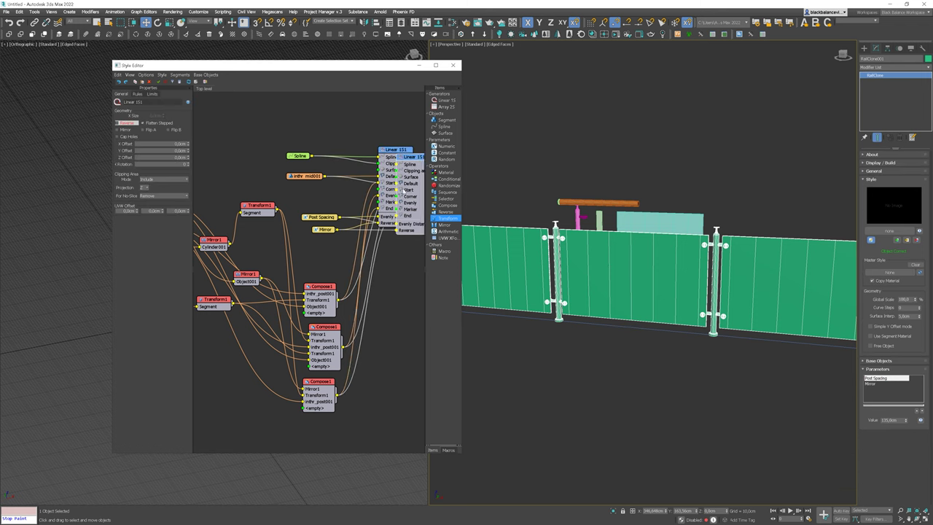
- Duplicate the Linear 1S generator and disconnect the segment inputs from the copy, keeping its Spline, Evenly Distance and Reverse connections
middle_click_drag(415, 161, 353, 108)
left_click_drag(353, 109, 372, 235)
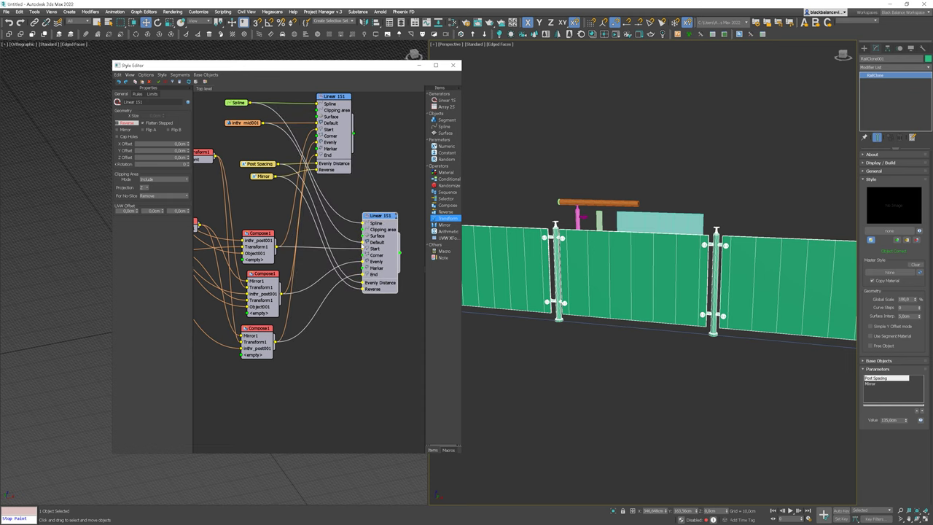
left_click(362, 243)
left_click(362, 249)
left_click(362, 274)
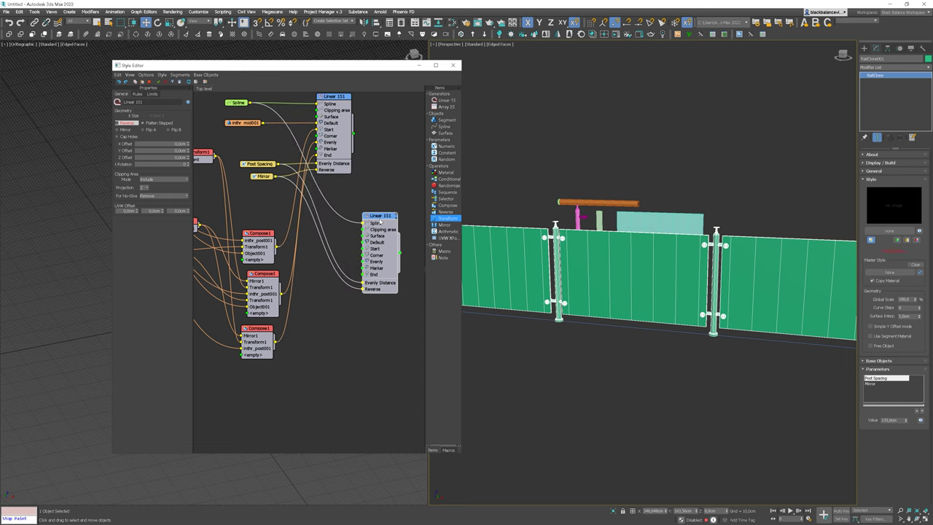
- Place the duplicated generator beneath the original and move the Spline, Post Spacing and Mirror nodes to the right of both generators
left_click_drag(379, 216, 333, 193)
scroll(298, 210, "down", 1)
middle_click_drag(285, 173, 300, 221)
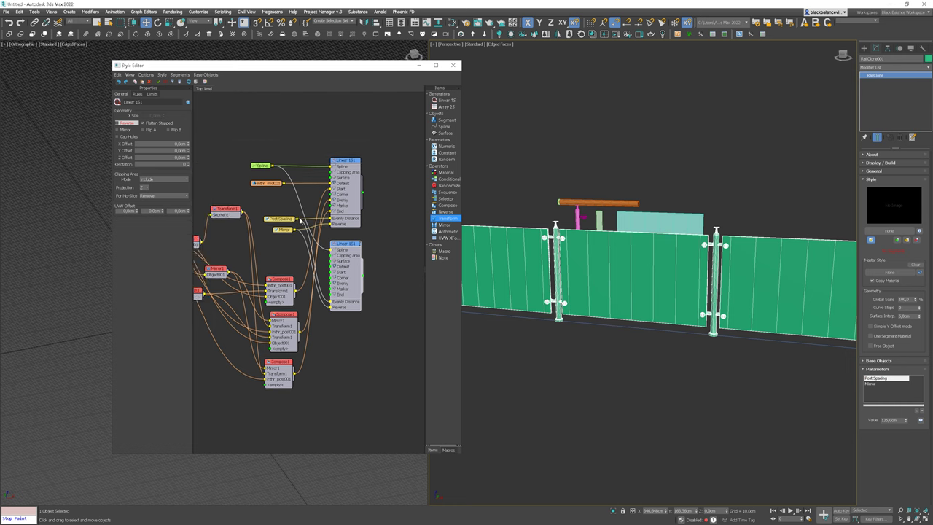
left_click_drag(261, 166, 425, 225)
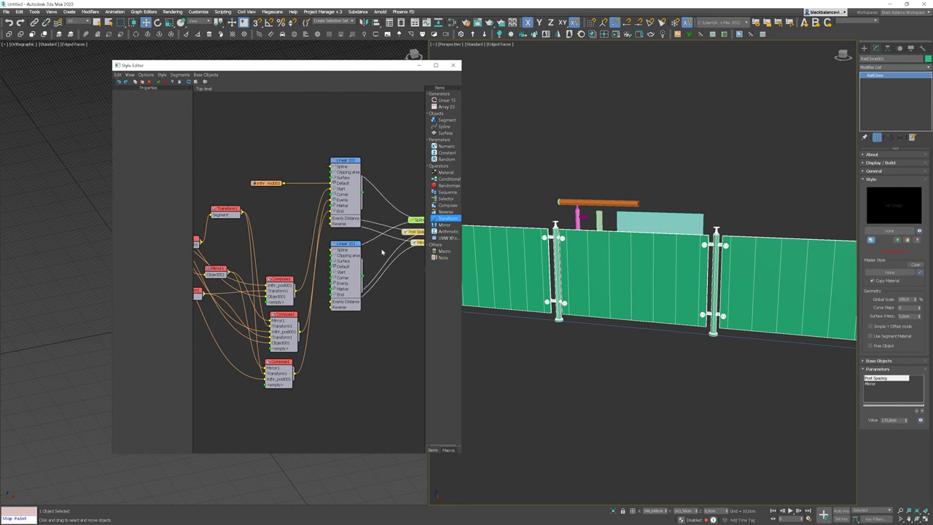
middle_click_drag(426, 225, 394, 215)
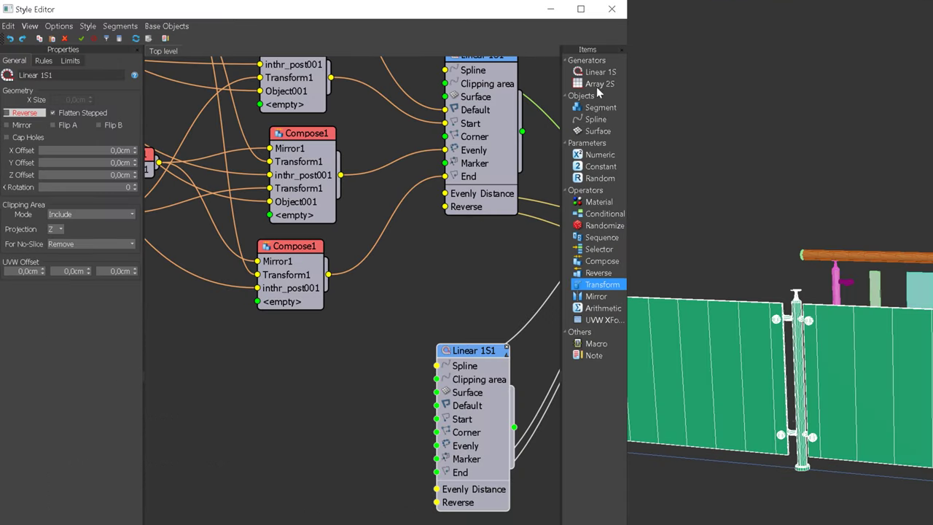
- Add two Segment nodes, assign the top rail object to the first, and wire it to the second generator's Default input
left_click_drag(447, 121, 276, 266)
left_click_drag(600, 108, 299, 407)
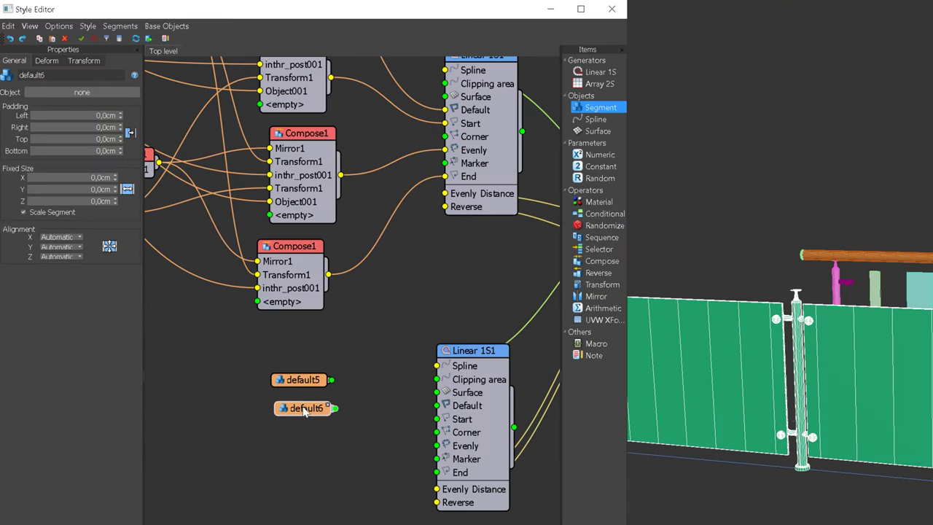
left_click(79, 93)
left_click(920, 258)
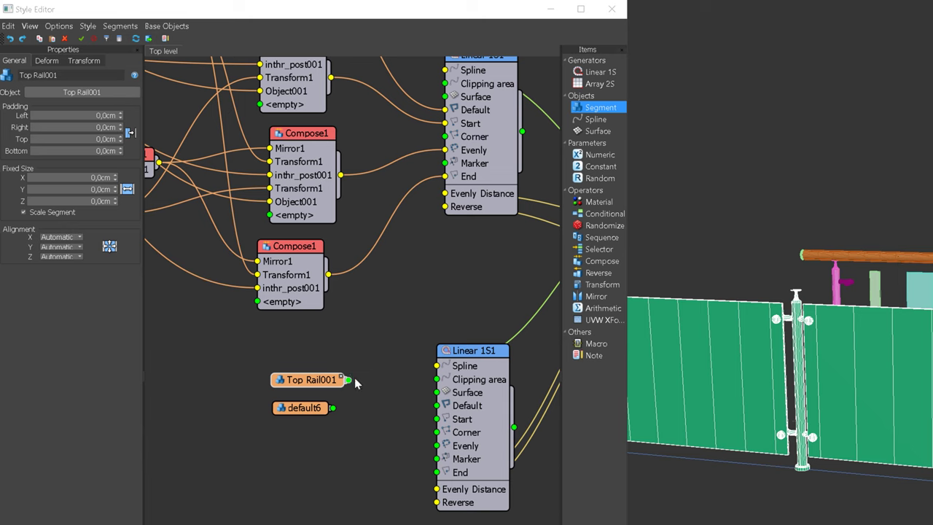
left_click_drag(349, 379, 438, 407)
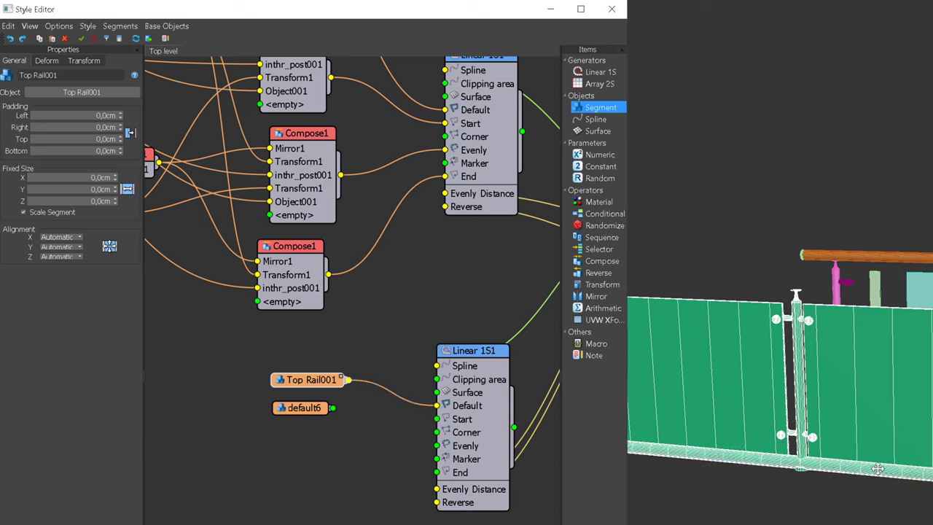
- Assign the rail end cap object inthr_End001 to the second Segment node and position the node below Top Rail001
left_click(324, 408)
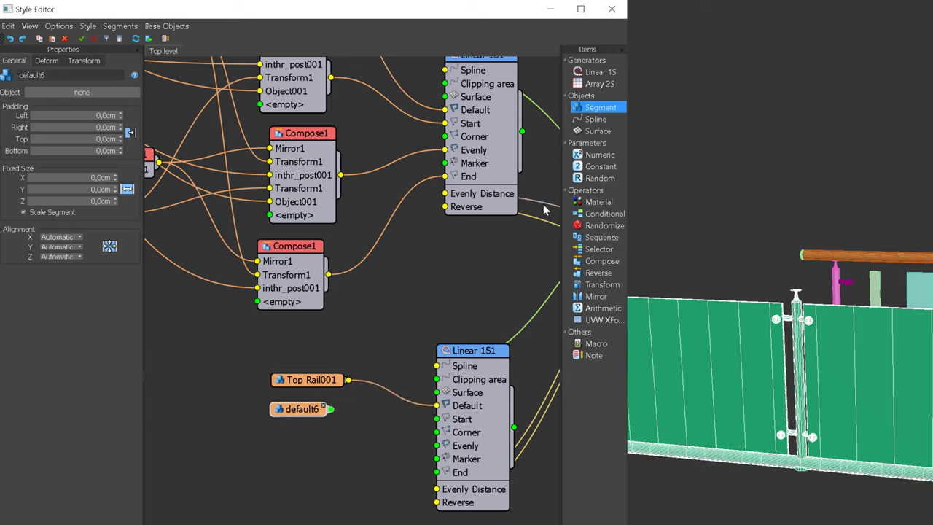
left_click(88, 92)
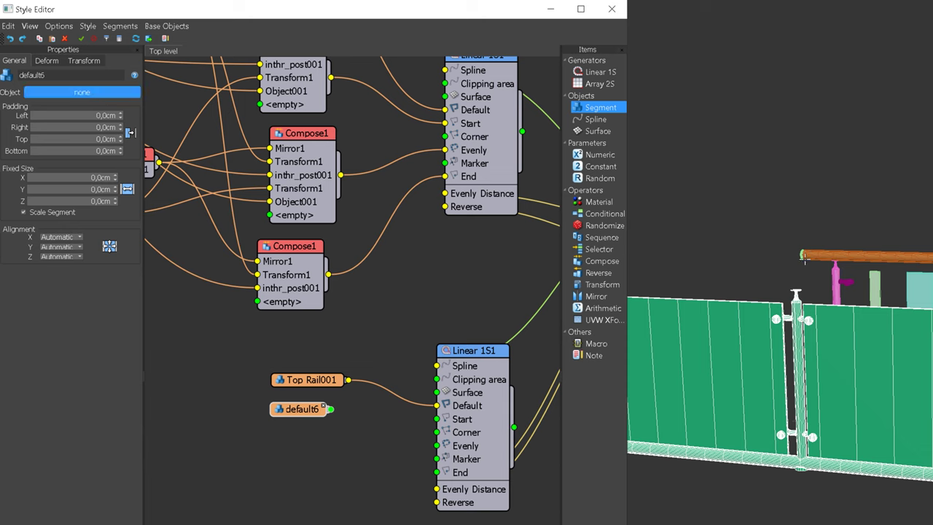
left_click(801, 255)
left_click_drag(285, 408, 285, 415)
- Set the Y and Z alignment of both the Top Rail001 and inthr_End001 segments to Pivot
left_click(306, 389)
left_click(61, 246)
left_click(51, 262)
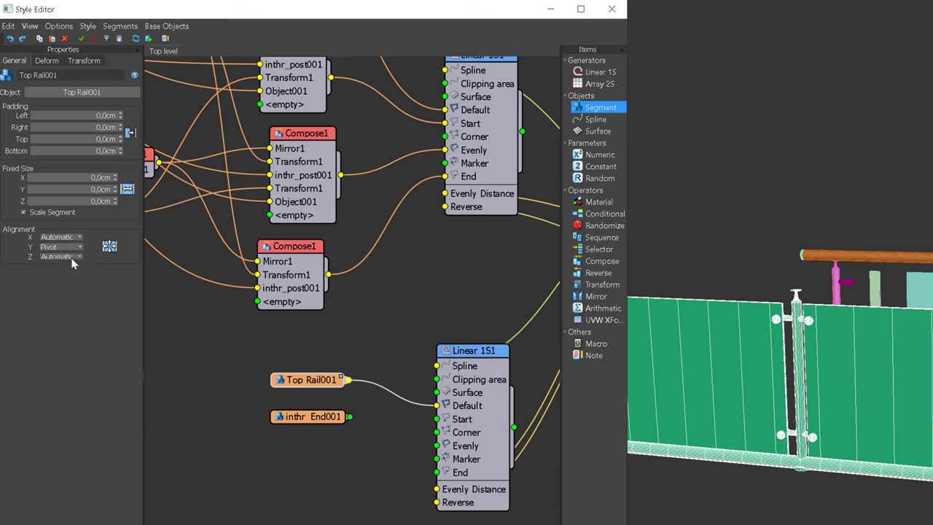
left_click(61, 257)
left_click(63, 280)
left_click(314, 418)
left_click(60, 257)
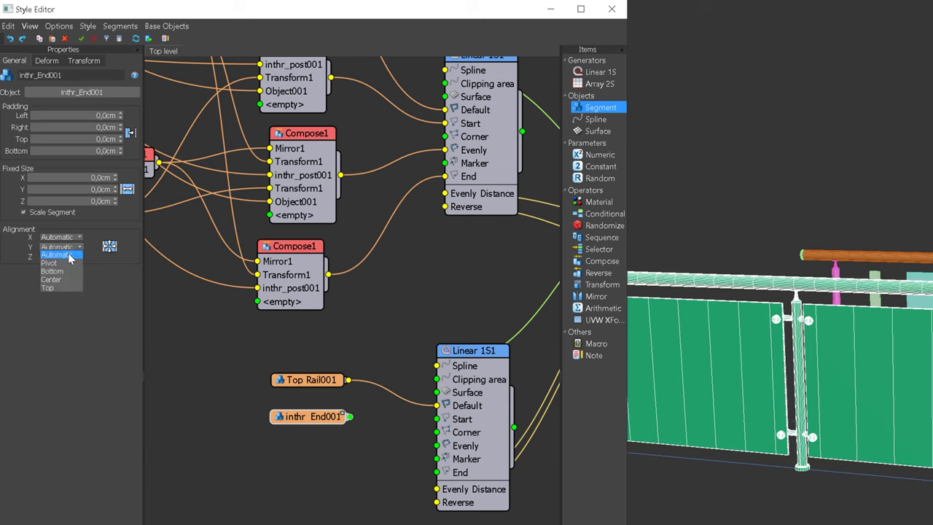
left_click(68, 255)
left_click(68, 256)
left_click(54, 272)
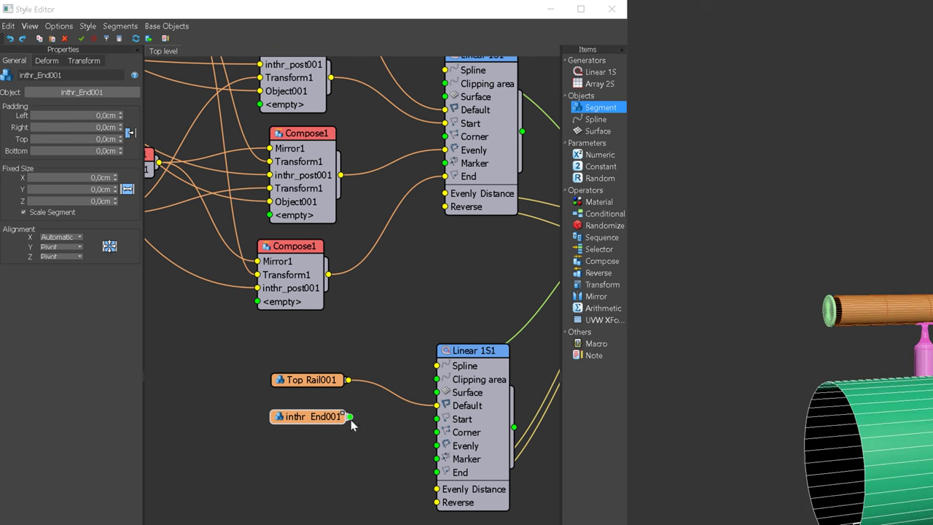
- Wire inthr_End001 to the top-rail generator's Start input and, through a duplicated X-axis Mirror node, to its End input
left_click_drag(350, 418, 437, 420)
left_click_drag(303, 417, 229, 420)
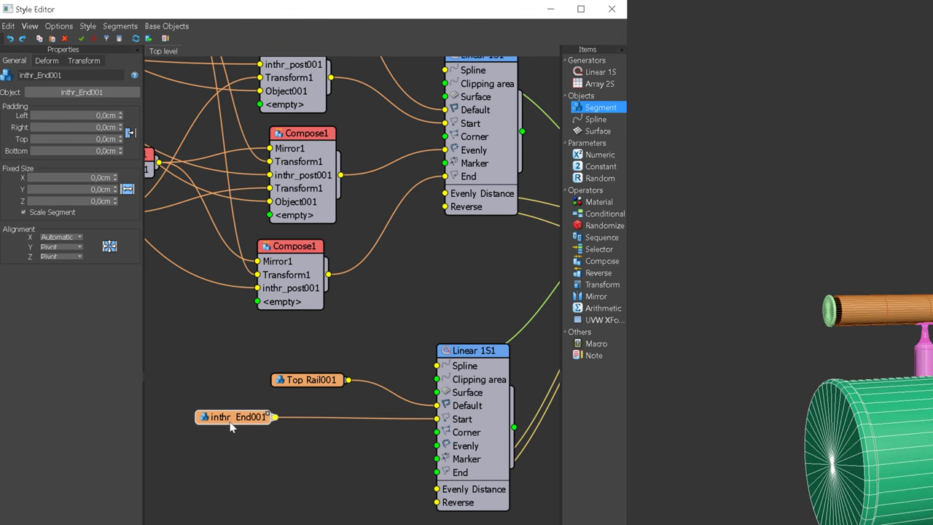
scroll(316, 295, "down", 1)
middle_click_drag(204, 204, 261, 206)
left_click(231, 194)
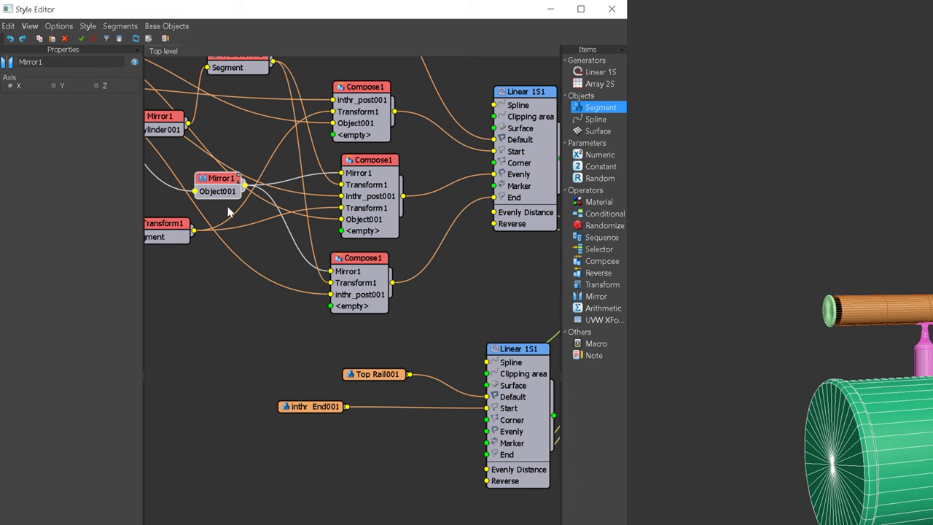
left_click_drag(219, 183, 375, 456)
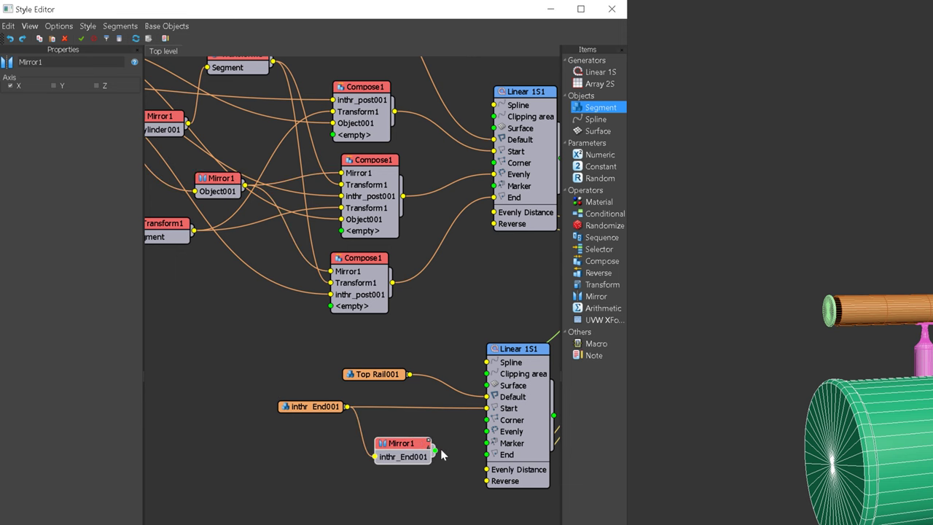
scroll(628, 330, "down", 10)
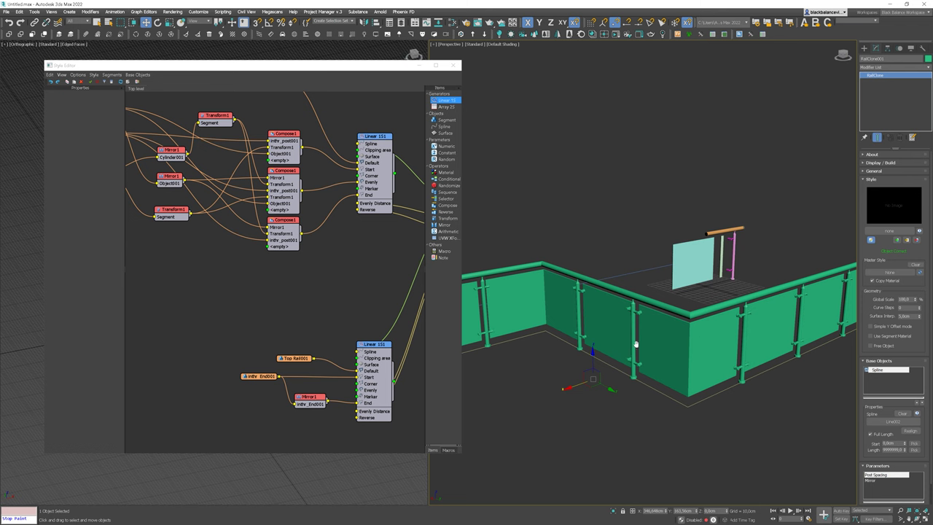
middle_click_drag(636, 344, 578, 318, "alt")
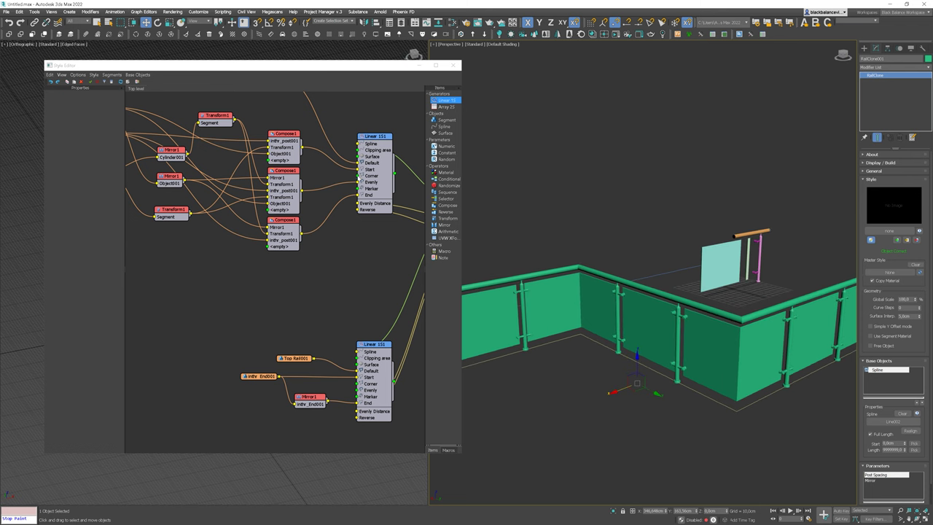
- Add a Compose node beneath the others, feed it the mirrored Object001, and wire it to the first generator's Corner input
left_click_drag(451, 208, 297, 272)
left_click_drag(361, 195, 363, 176)
middle_click_drag(239, 181, 312, 183)
left_click(353, 177)
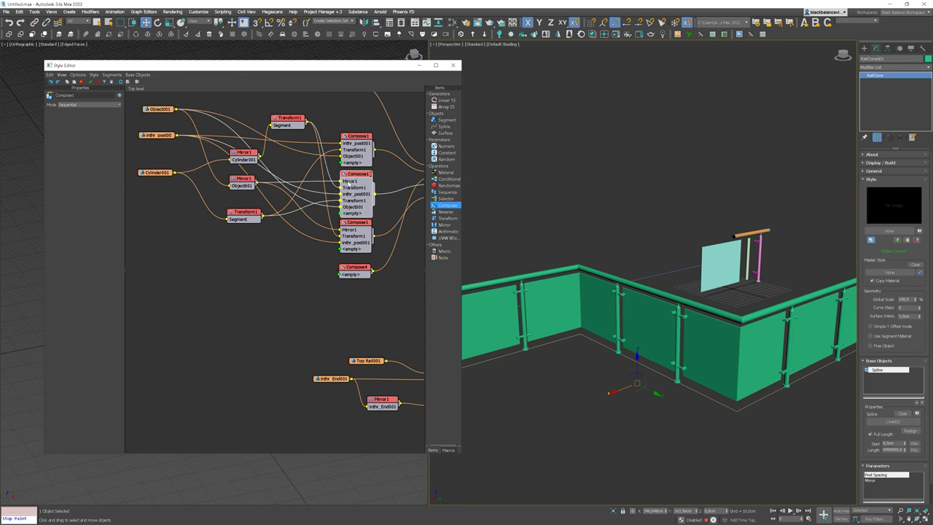
left_click_drag(257, 184, 341, 276)
middle_click_drag(359, 277, 297, 274)
- Enable Bevel Corner in the first generator's corner rules
left_click(380, 137)
left_click(69, 94)
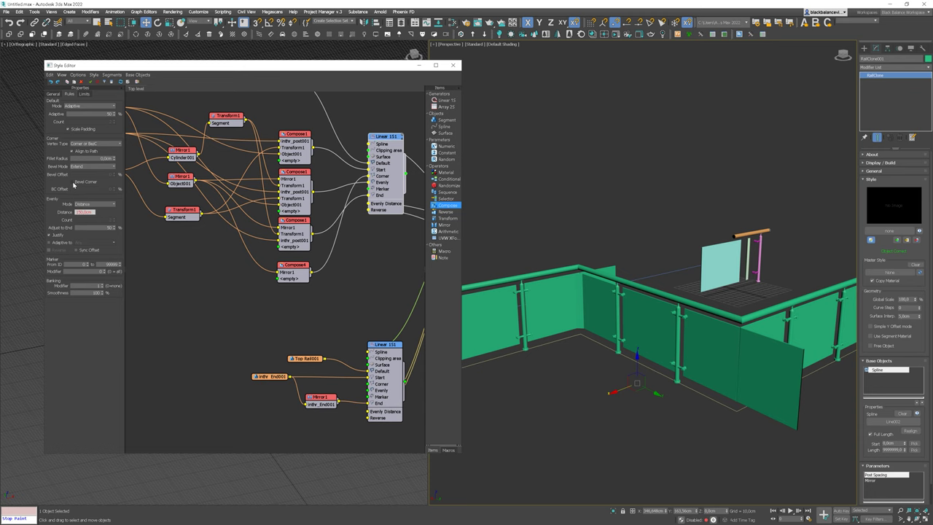
left_click(72, 182)
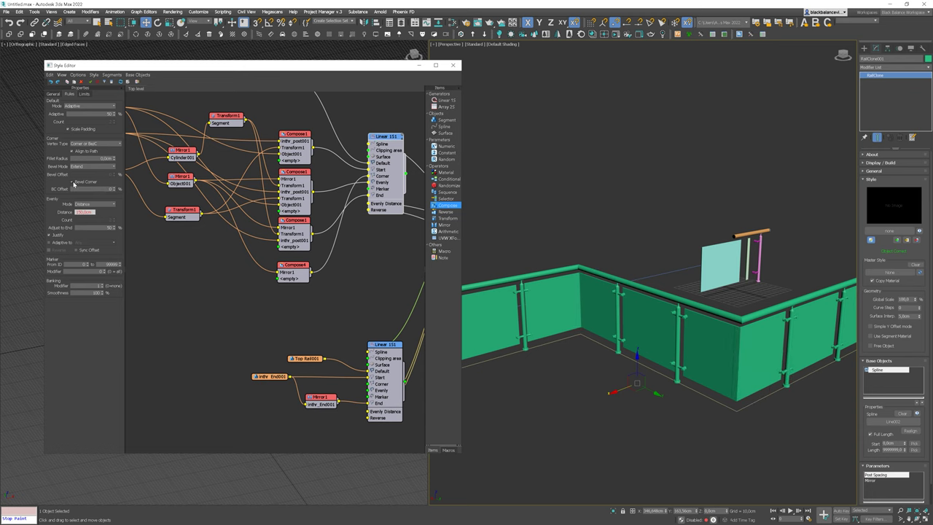
scroll(718, 305, "up", 6)
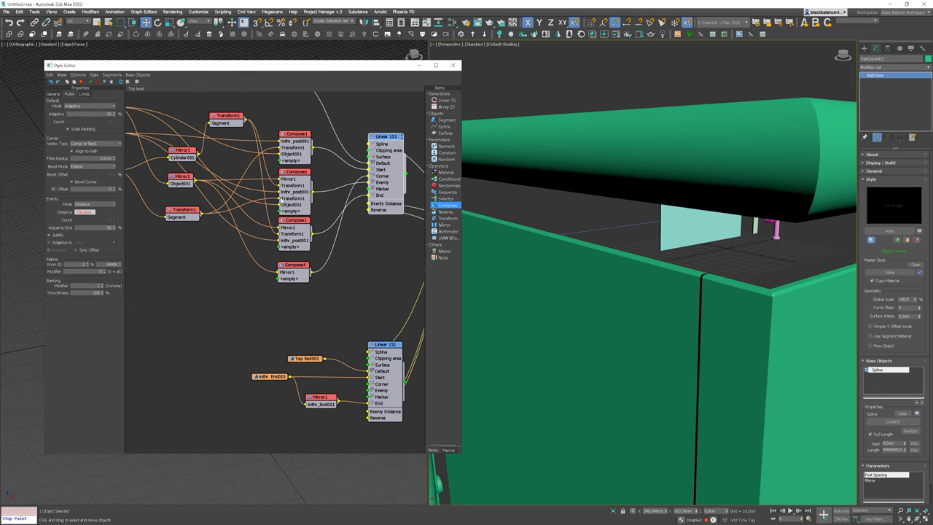
- Connect Object001 to the corner Compose node directly after the mirrored segment
middle_click_drag(206, 202, 224, 201)
scroll(223, 201, "down", 1)
middle_click_drag(150, 145, 162, 145)
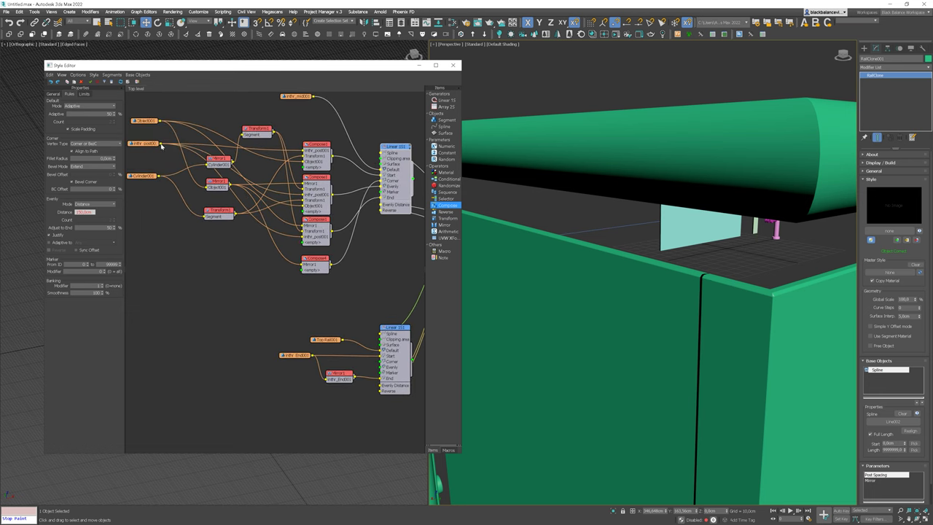
left_click(213, 184)
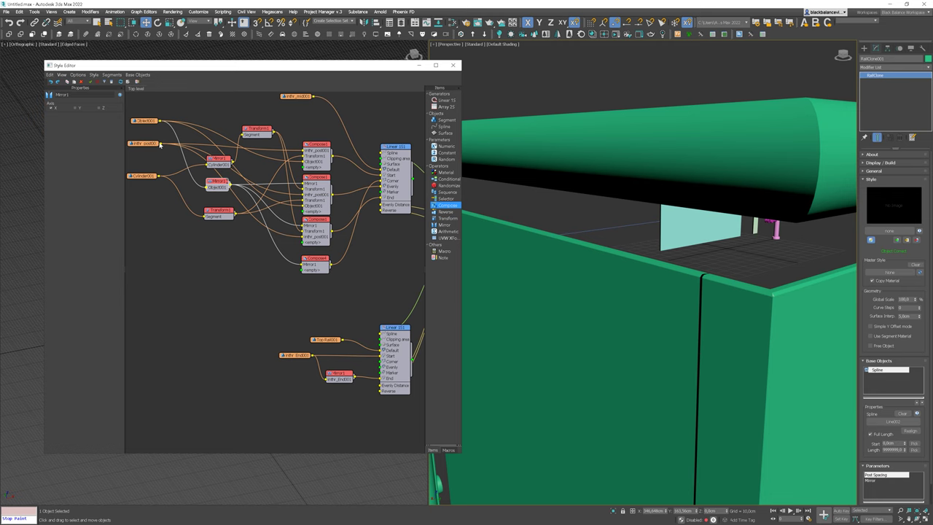
left_click_drag(159, 121, 303, 270)
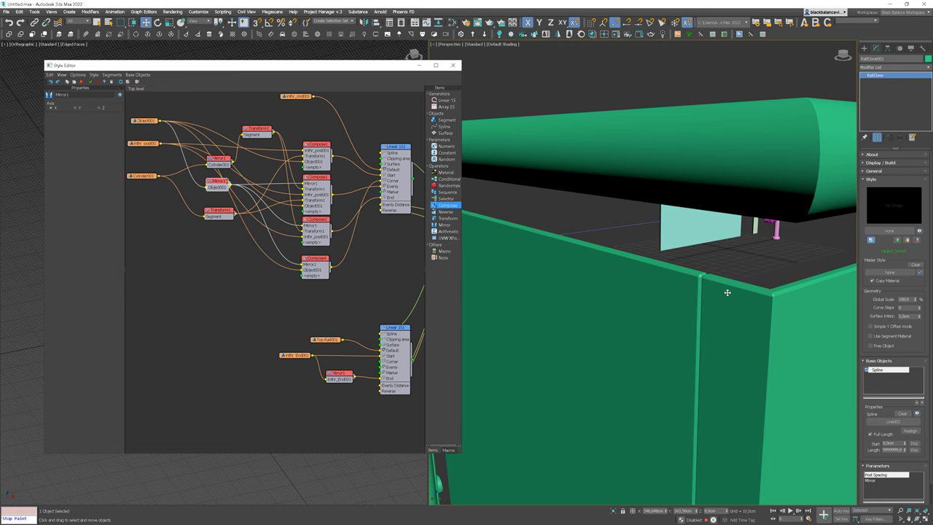
scroll(718, 289, "up", 2)
middle_click_drag(690, 276, 690, 279, "alt")
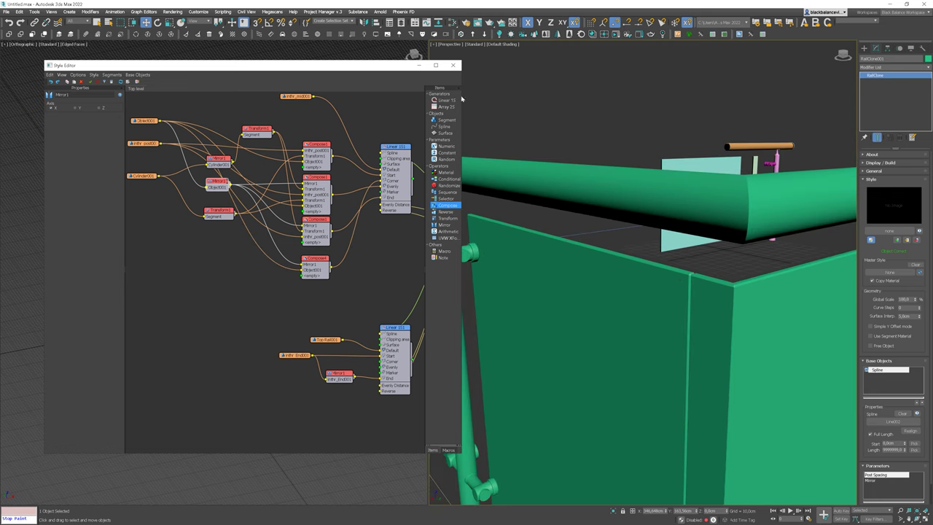
- Add an empty Segment as a spacer after the mirrored part in the corner Compose and set its left padding to 2 cm
left_click_drag(443, 121, 284, 240)
left_click_drag(256, 285, 303, 270)
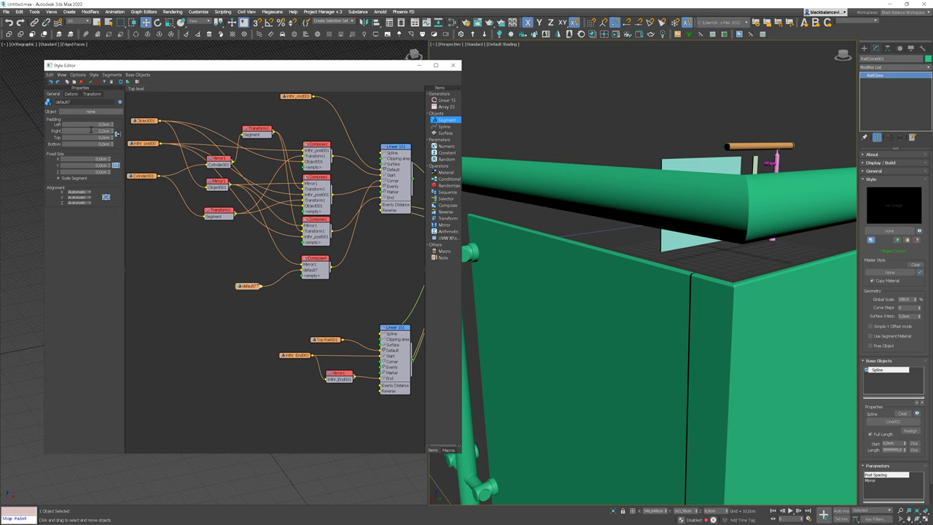
type("2")
key("Return")
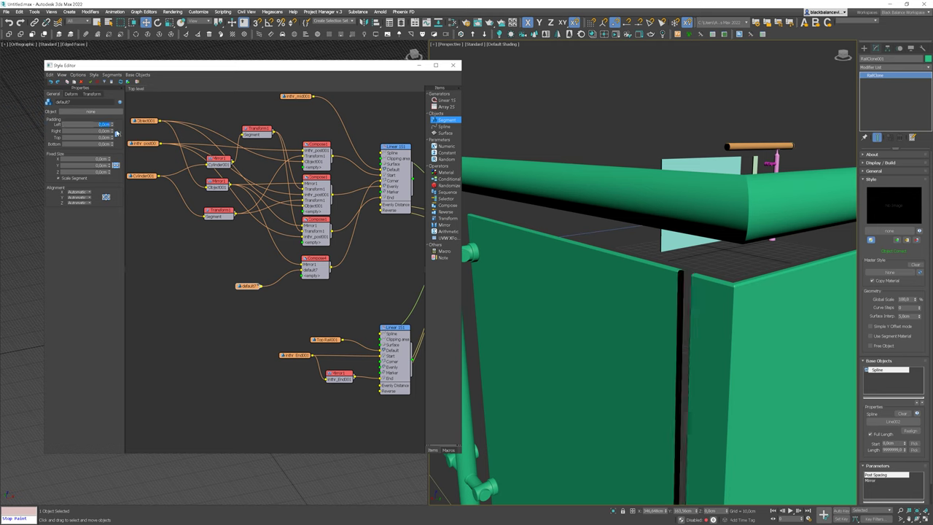
- Connect Object001 to the corner Compose after the spacer segment and inspect the railing's corners
left_click_drag(116, 133, 320, 260)
scroll(625, 303, "down", 5)
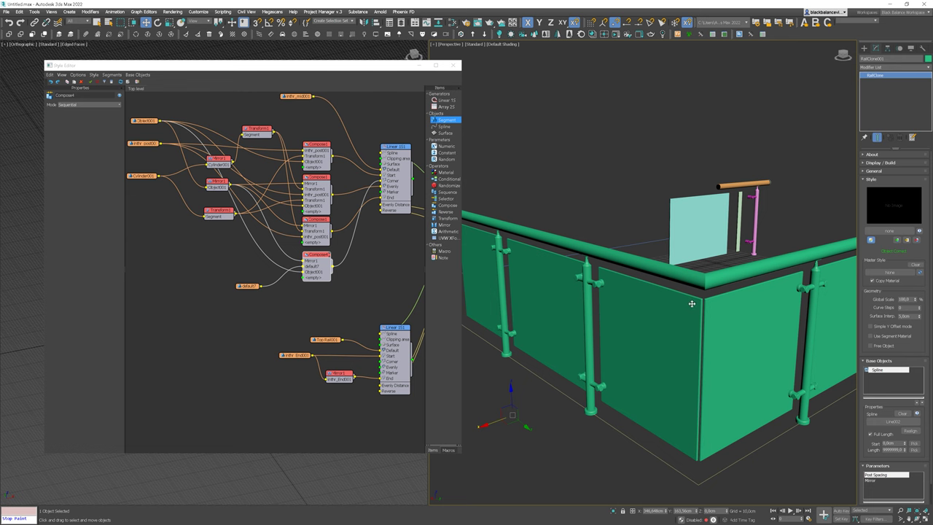
middle_click_drag(506, 252, 593, 297)
scroll(593, 298, "up", 5)
scroll(614, 285, "down", 2)
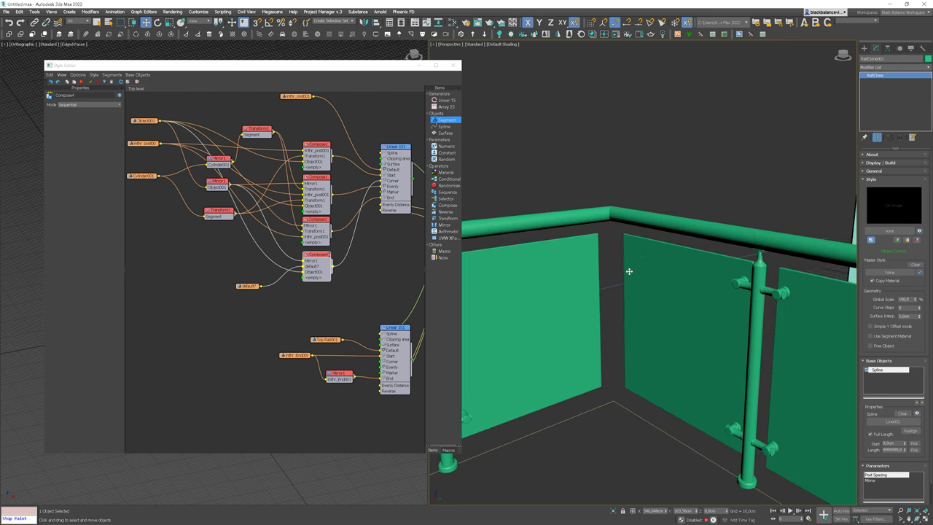
- Duplicate the first Linear 1S generator below the top-rail generator and disconnect the copy's segment inputs
scroll(304, 308, "down", 1)
middle_click_drag(304, 308, 229, 264)
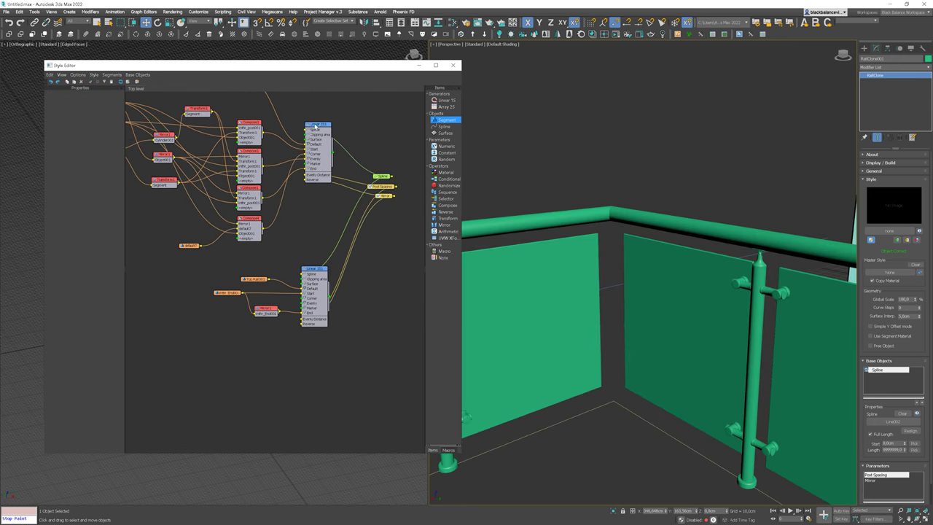
left_click(316, 126)
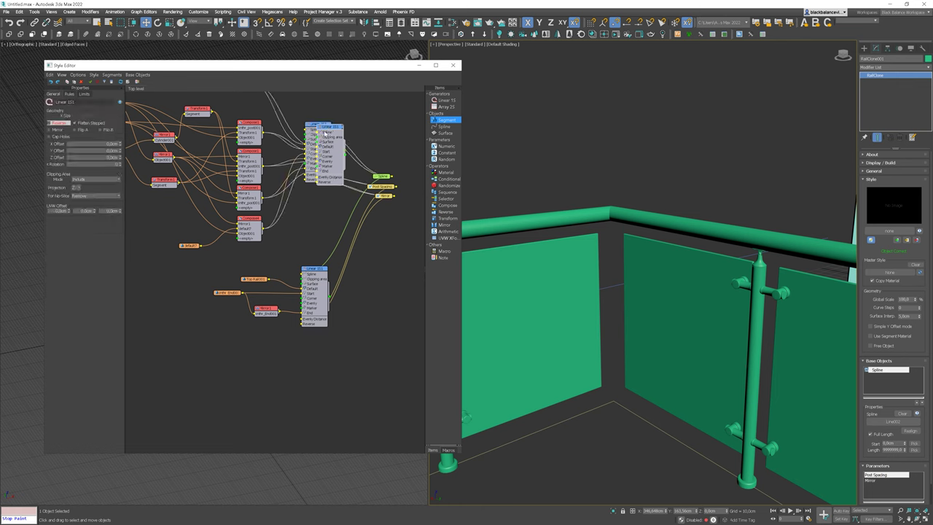
left_click_drag(323, 143, 296, 364, "shift")
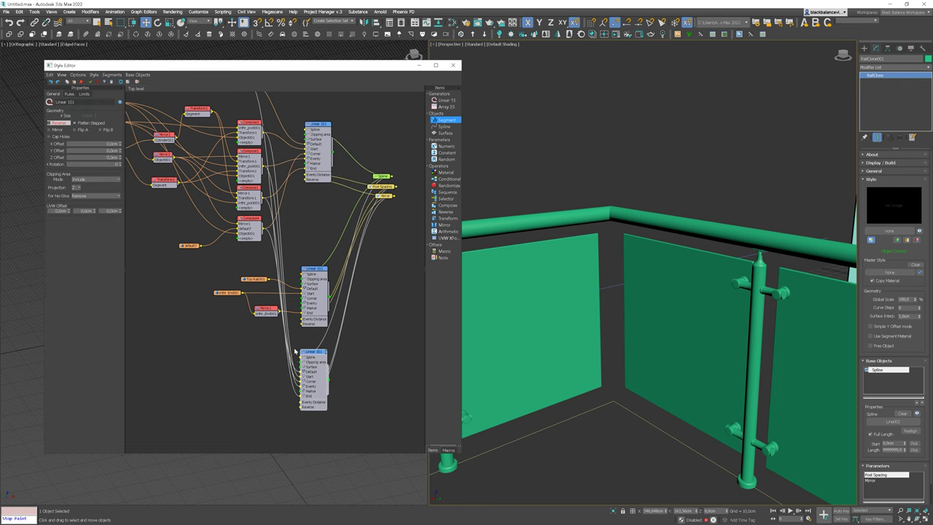
left_click(276, 418)
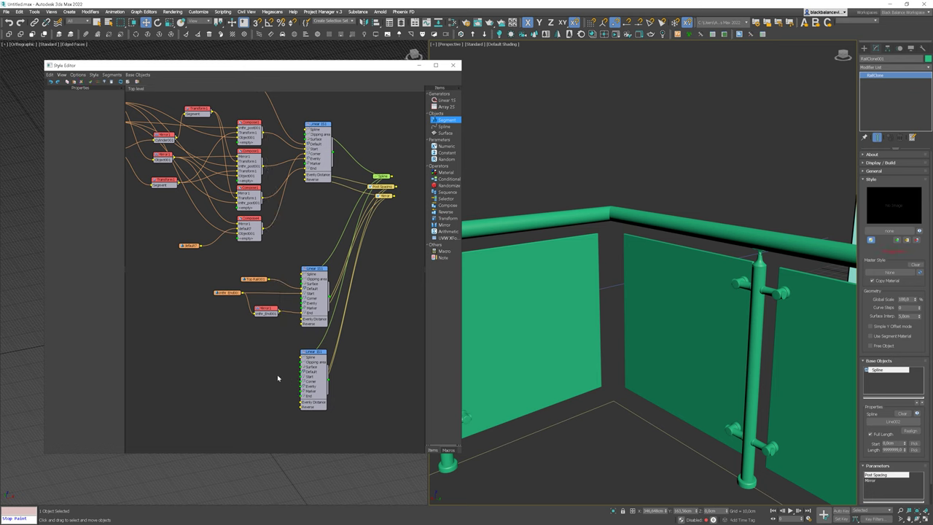
left_click_drag(317, 363, 318, 360)
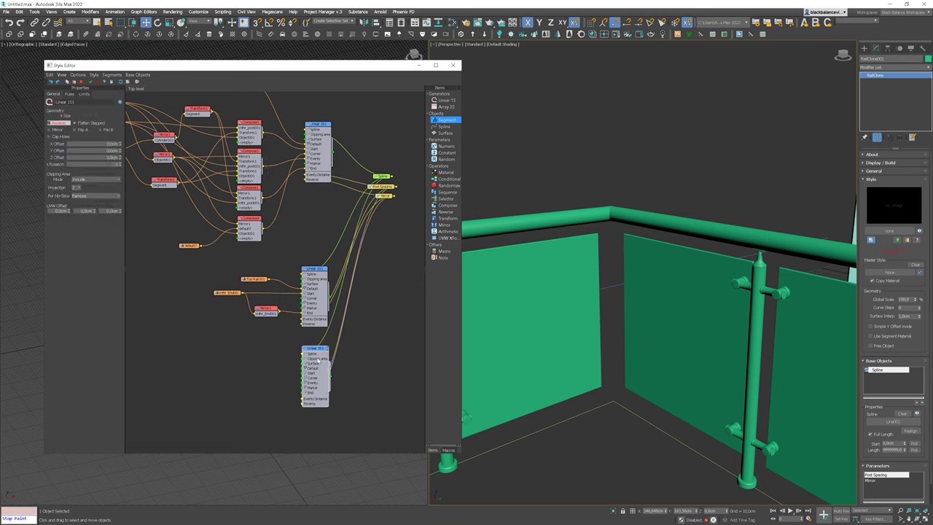
- Duplicate the Evenly Compose node, keep only the post and its two Transform inputs, and wire it to the third generator's Corner input
left_click(247, 156)
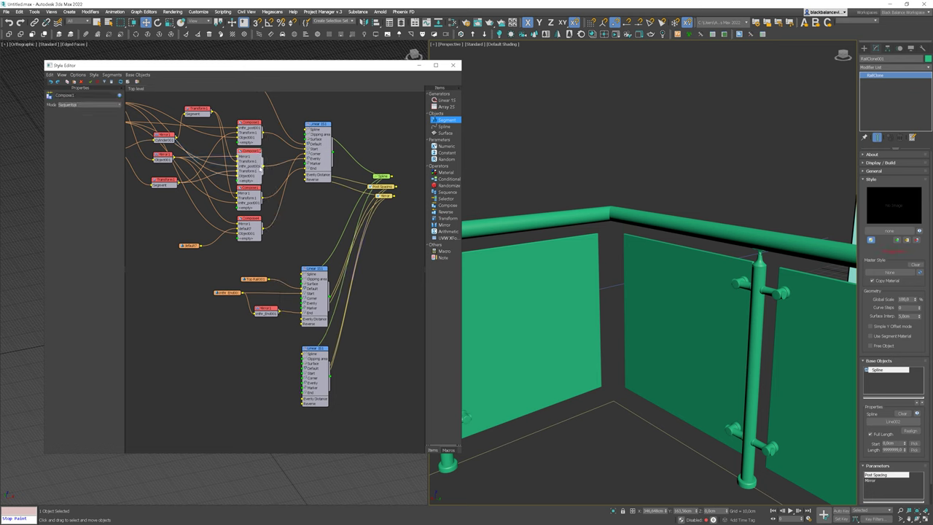
key("ctrl+v")
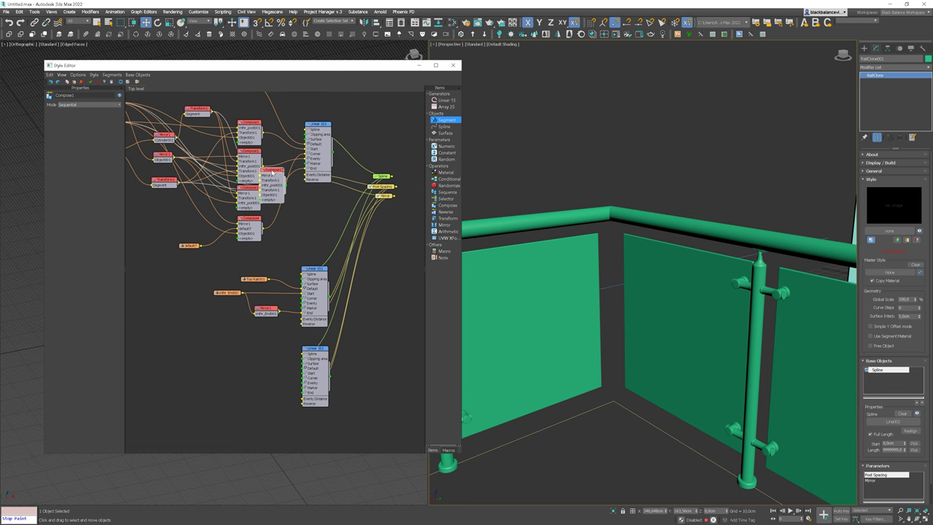
left_click_drag(272, 169, 248, 386)
scroll(273, 365, "up", 1)
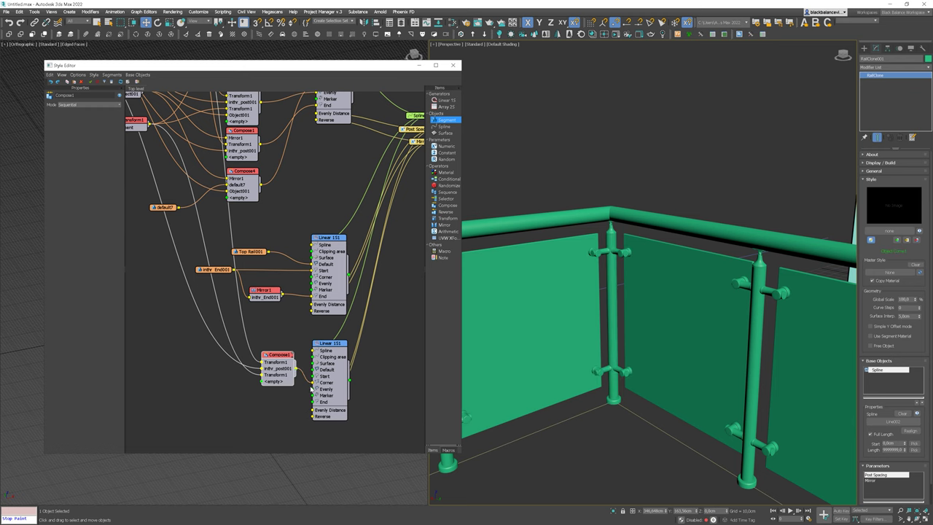
middle_click_drag(630, 310, 651, 295, "alt")
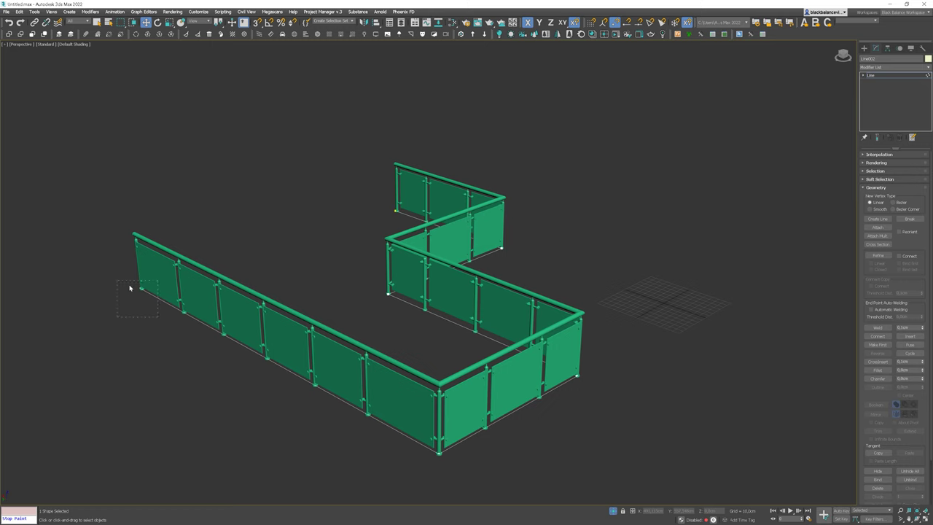
- Move the path's end vertex inward to shorten the long railing run, and shift the vertices of the inner run sideways
left_click_drag(129, 283, 204, 334)
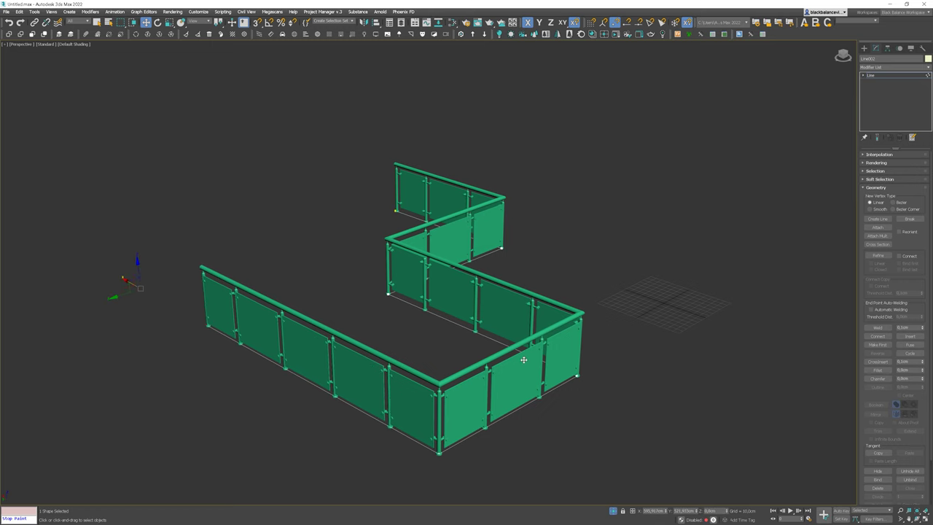
middle_click_drag(523, 358, 481, 362, "alt")
left_click_drag(394, 158, 308, 430)
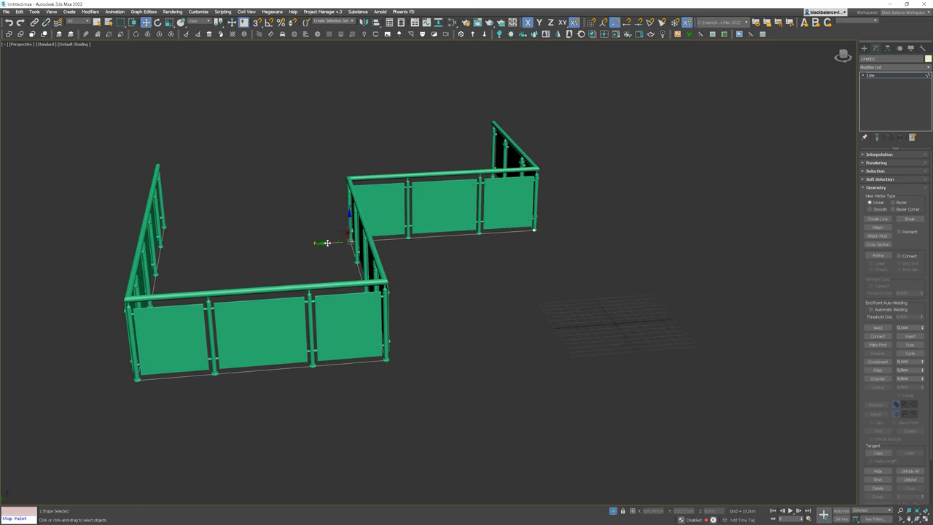
left_click_drag(328, 242, 364, 240)
- Select the railing and test its Mirror parameter by switching it on and back off
left_click(418, 200)
scroll(887, 471, "down", 1)
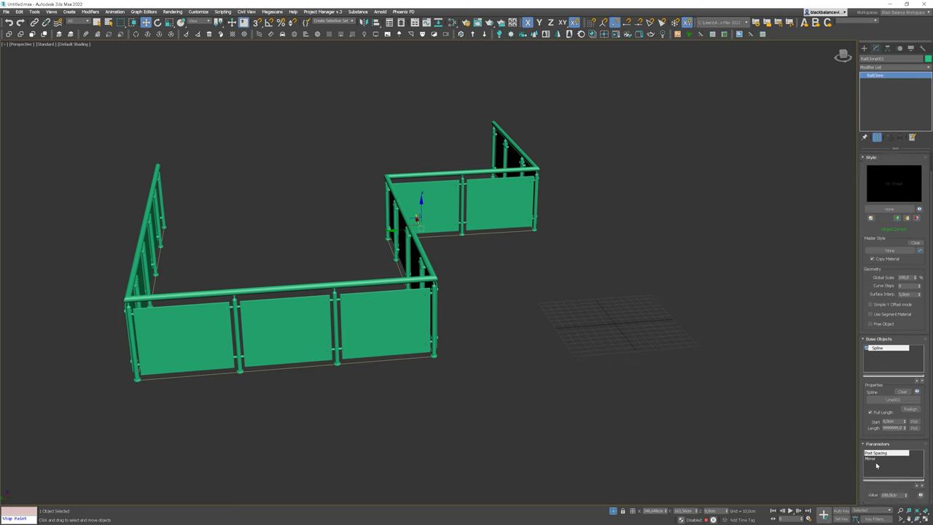
left_click(877, 458)
left_click(870, 495)
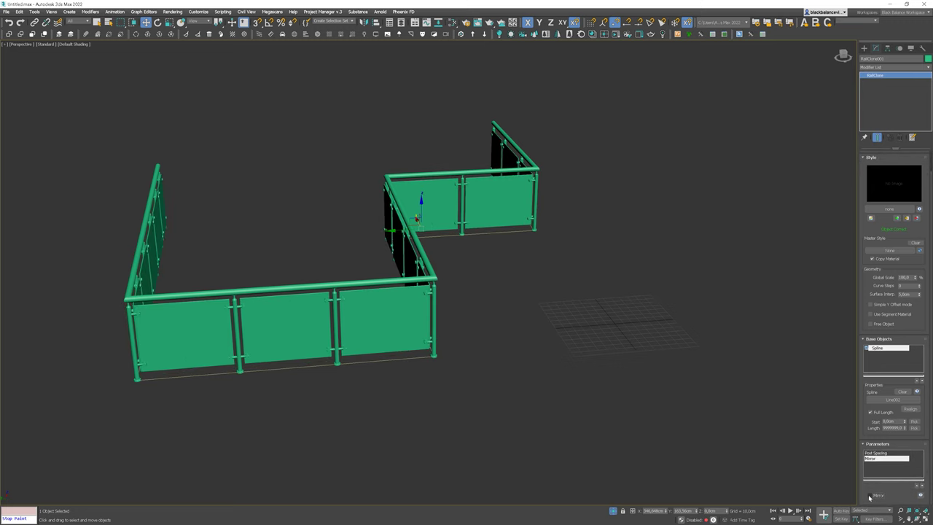
left_click(869, 497)
- Increase the railing's Post Spacing parameter to place the posts farther apart
left_click(878, 454)
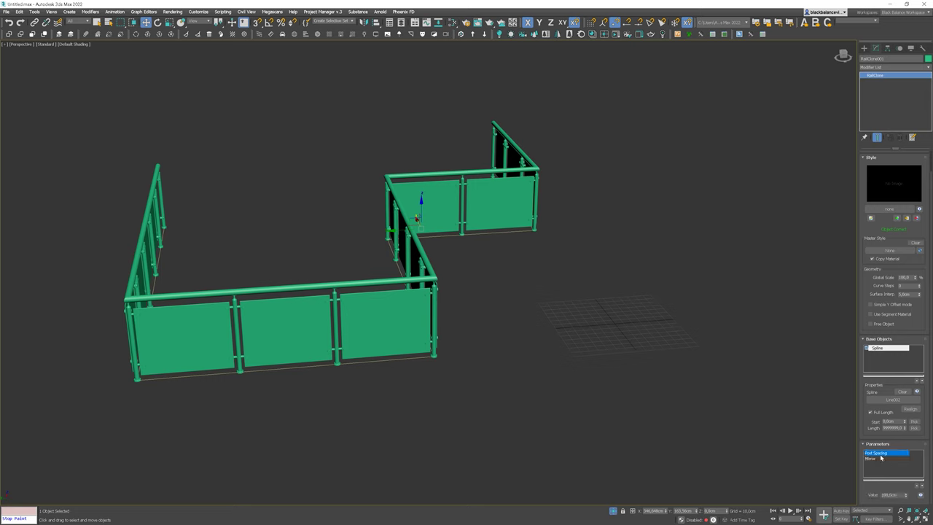
left_click(893, 496)
key("Return")
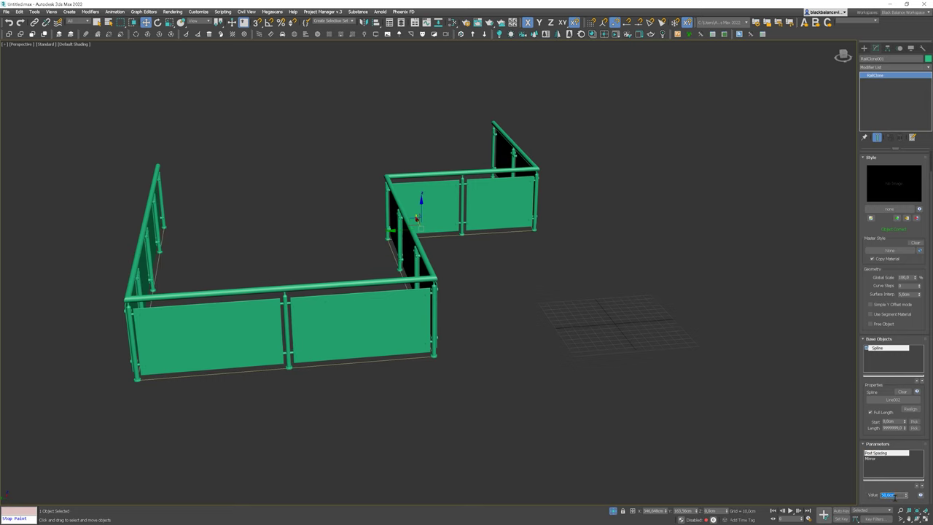